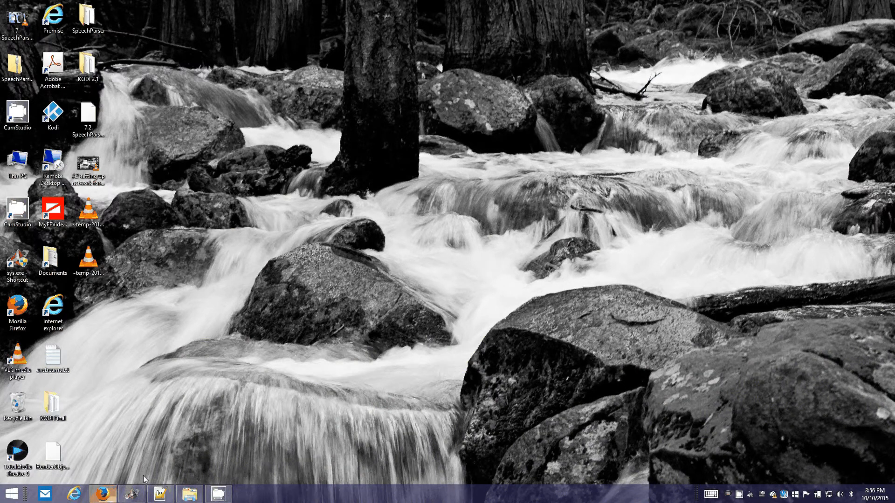
# Switch to Premise Home Control Builder and expand the KODI_Movies and KODI_Music providers in the Media content tree
pyautogui.click(132, 493)
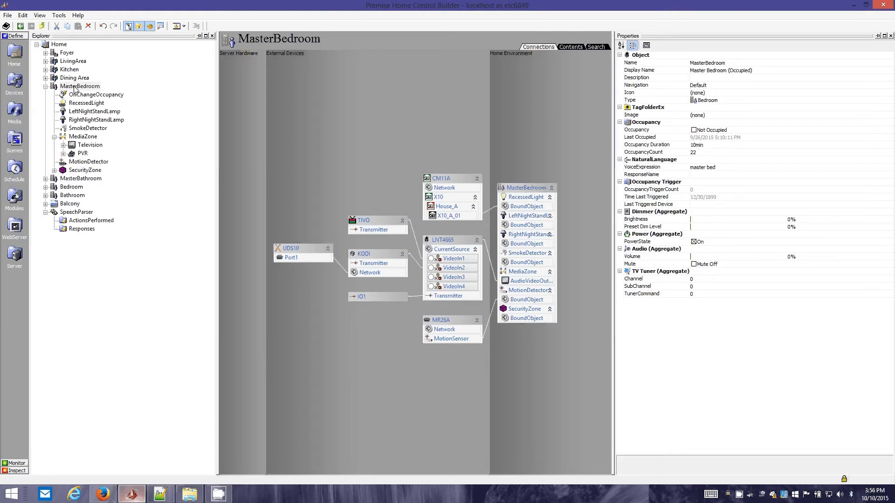
pyautogui.click(74, 87)
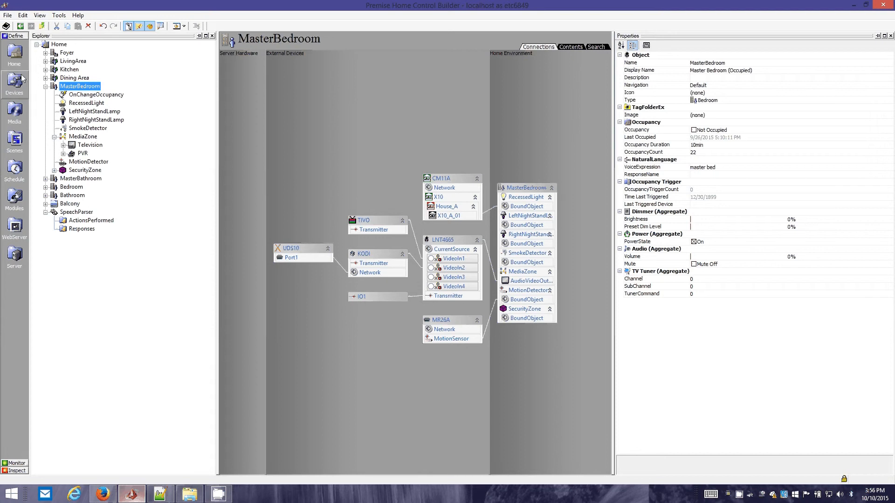
pyautogui.click(20, 116)
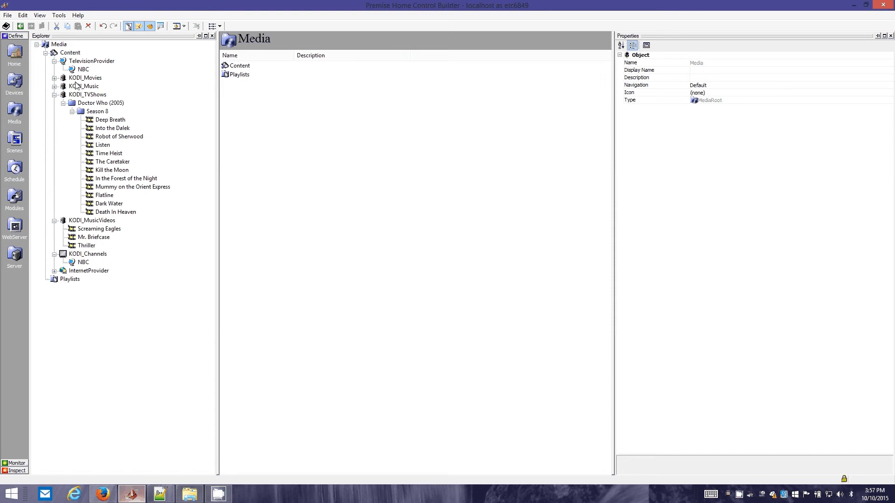
pyautogui.click(54, 79)
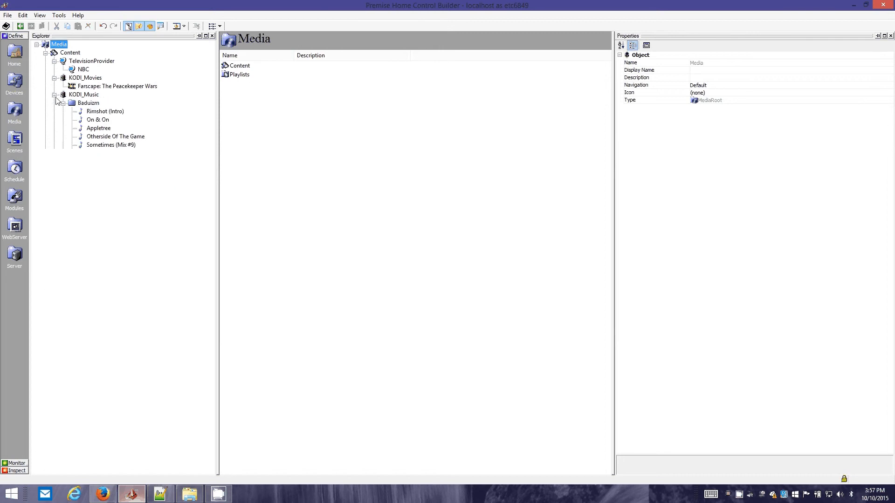
pyautogui.click(54, 79)
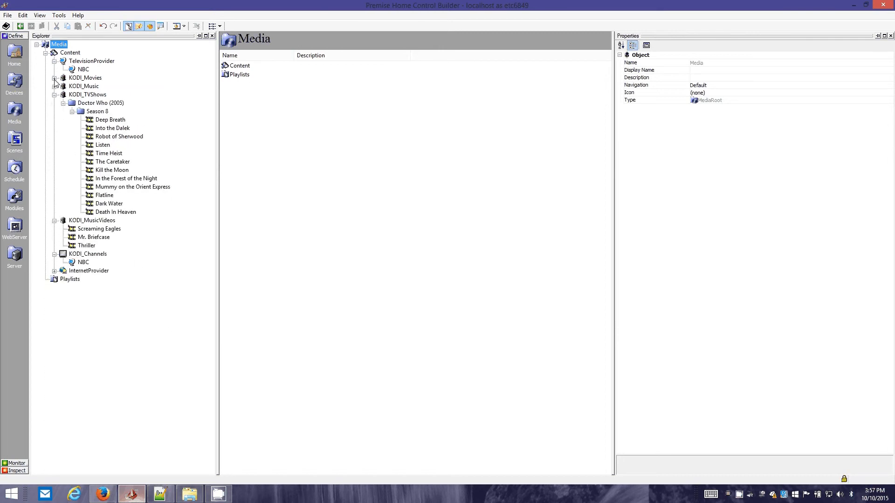
pyautogui.click(54, 87)
pyautogui.click(54, 79)
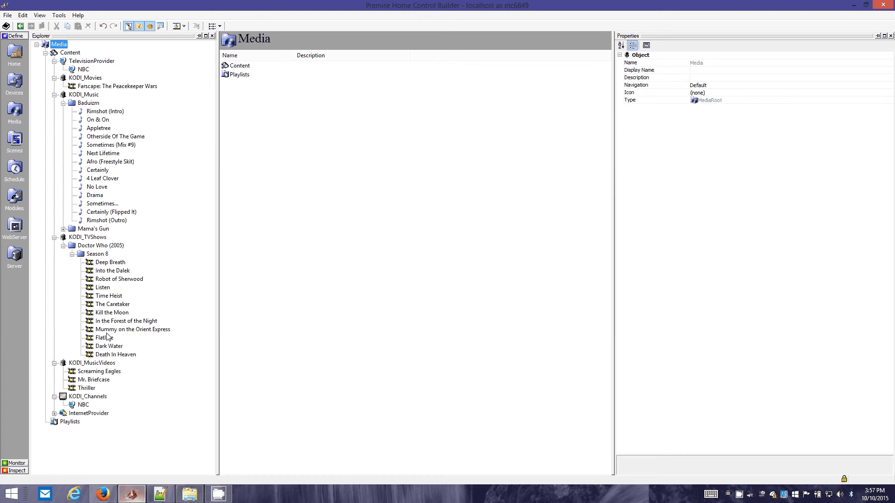
# Examine the properties of the Doctor Who (2005) folder and the KODI movie, music, music video and TV show providers
pyautogui.click(103, 249)
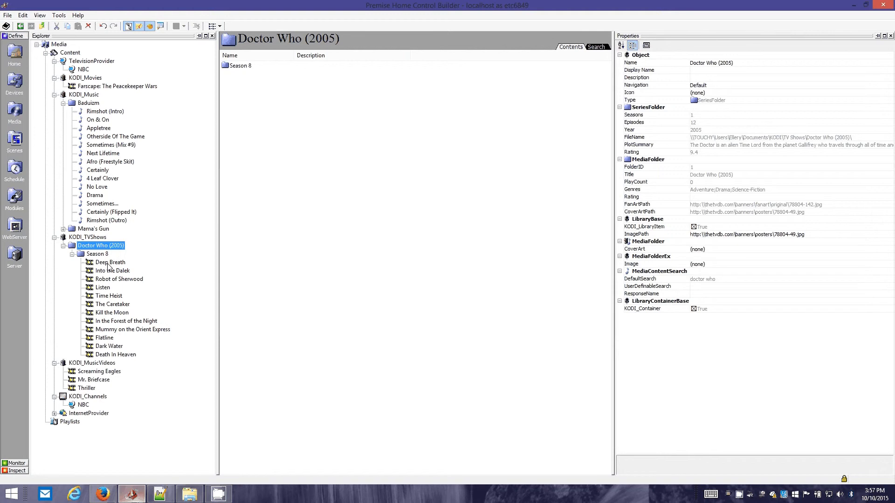
pyautogui.click(92, 78)
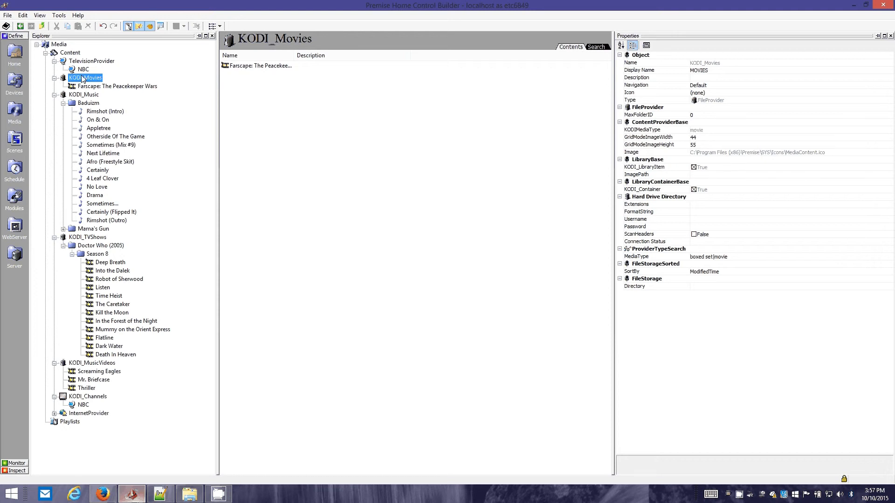
pyautogui.doubleClick(74, 96)
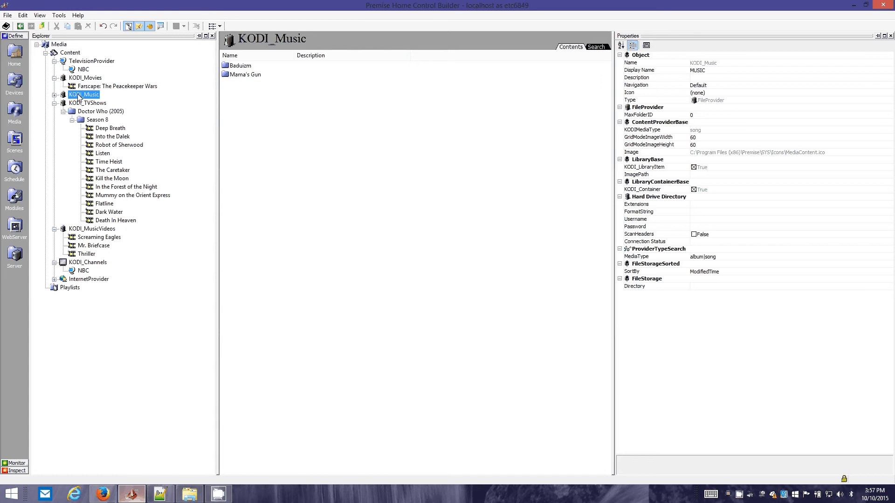
pyautogui.doubleClick(75, 96)
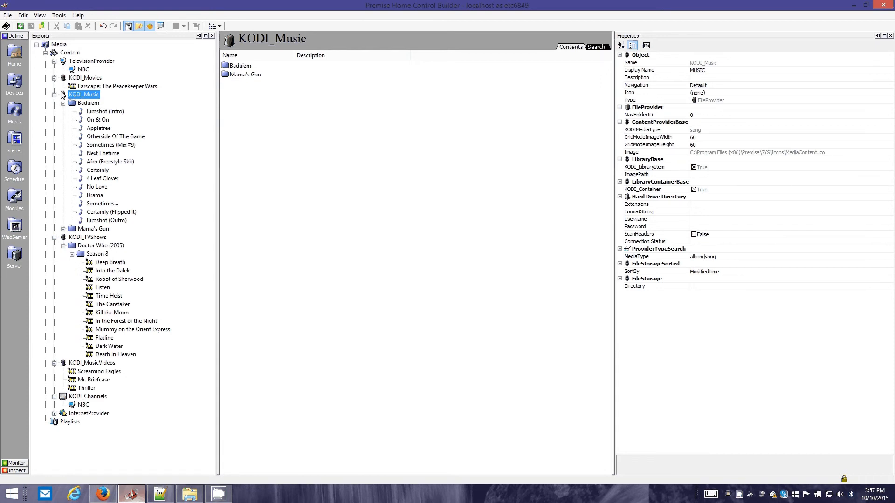
pyautogui.click(63, 400)
pyautogui.click(92, 363)
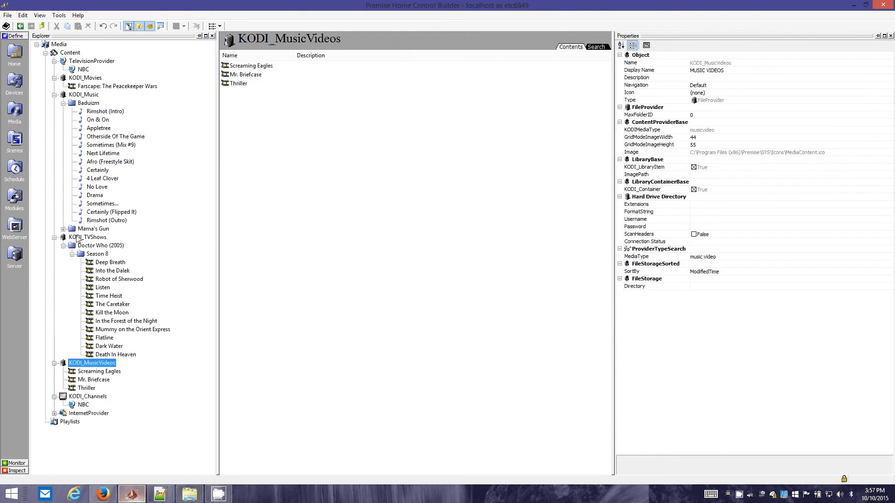
pyautogui.click(78, 239)
pyautogui.click(80, 95)
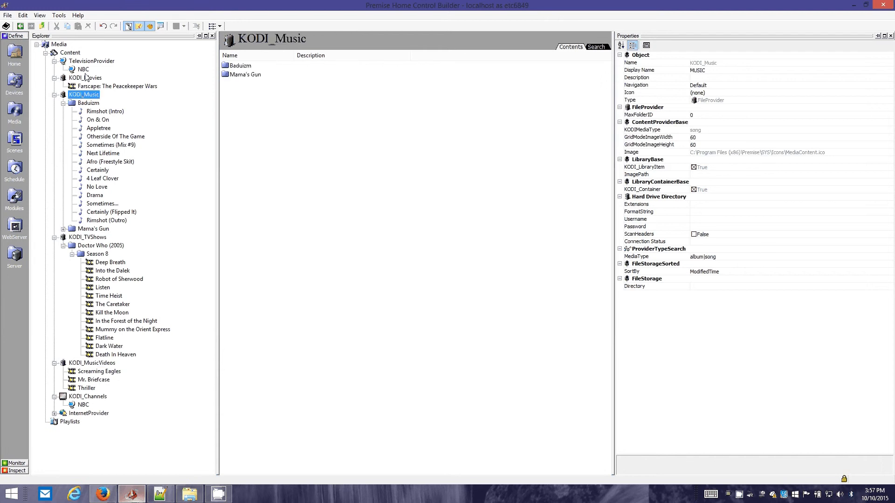
pyautogui.click(82, 69)
pyautogui.click(86, 78)
# Set the MediaType property of TelevisionProvider to channel|tv station
pyautogui.click(89, 62)
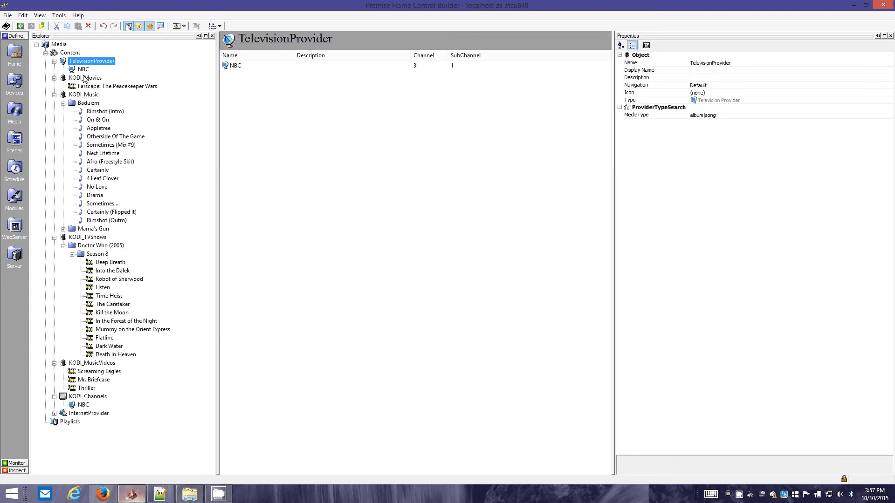
pyautogui.click(752, 116)
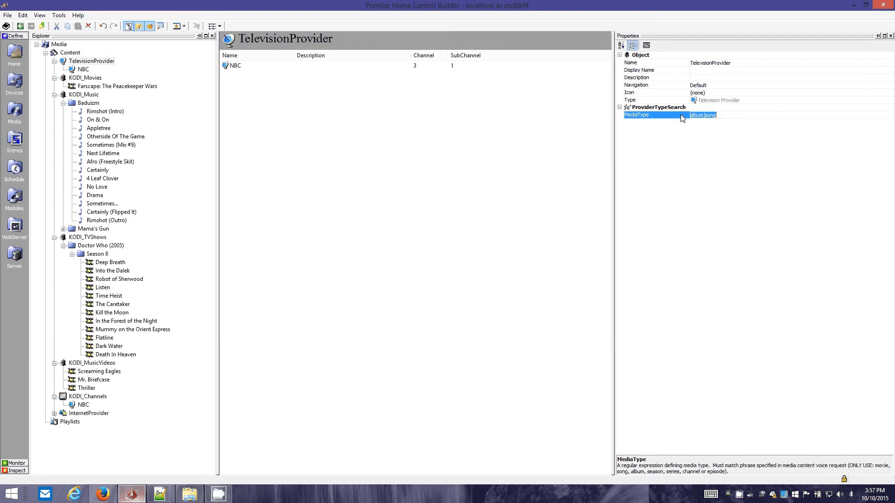
pyautogui.press('BackSpace')
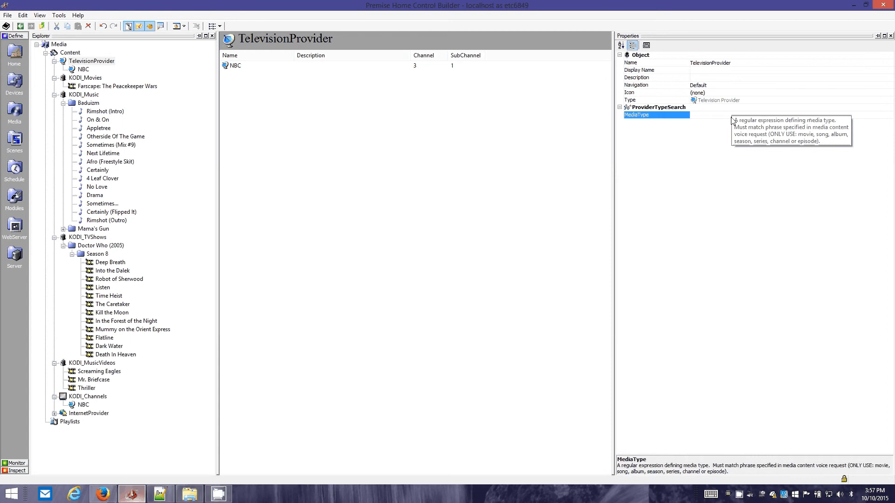
pyautogui.write('channel|tv station')
pyautogui.press('Return')
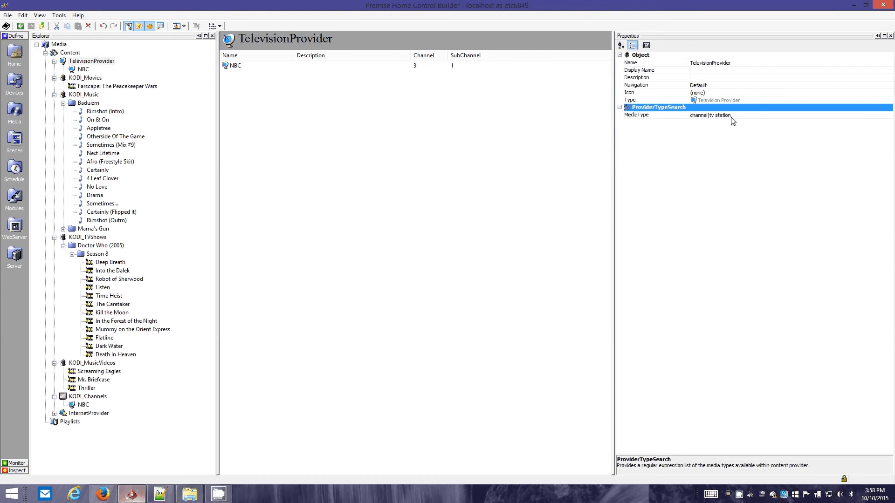
pyautogui.click(707, 118)
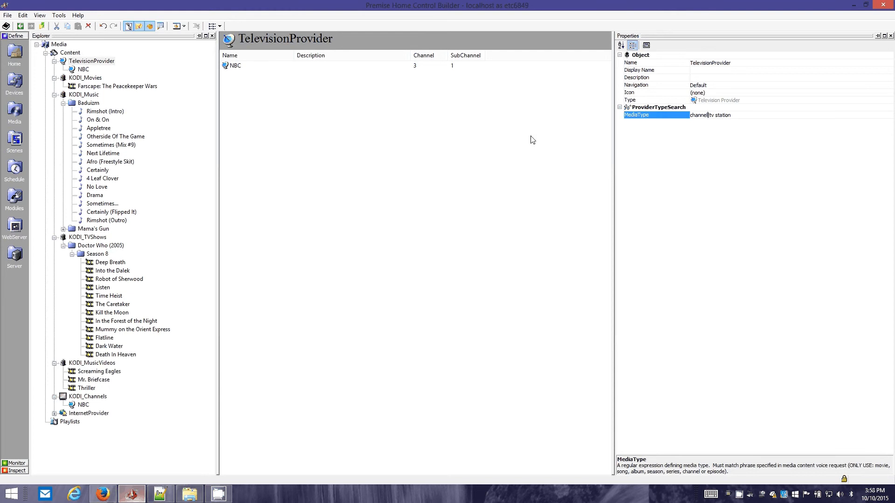
# Examine the MediaType of KODI_Channels, KODI_MusicVideos and KODI_TVShows, including the Doctor Who (2005) series, its Season 8 folder and the Deep Breath episode
pyautogui.click(78, 398)
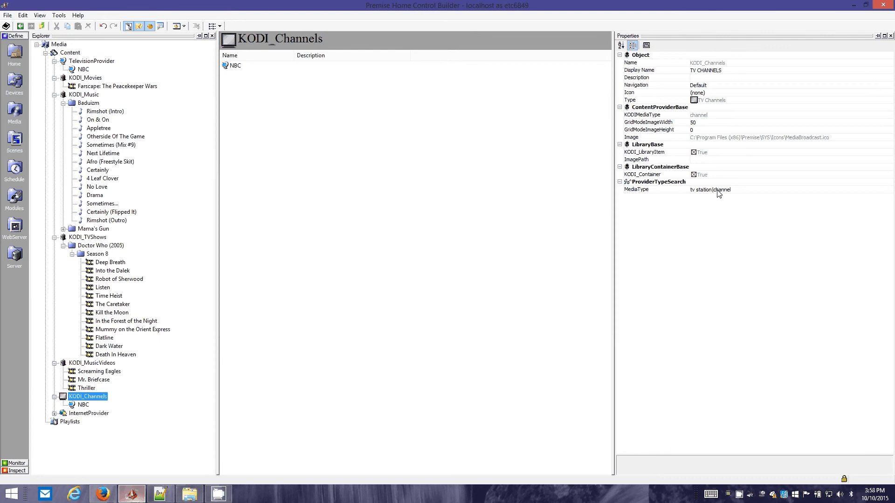
pyautogui.click(697, 195)
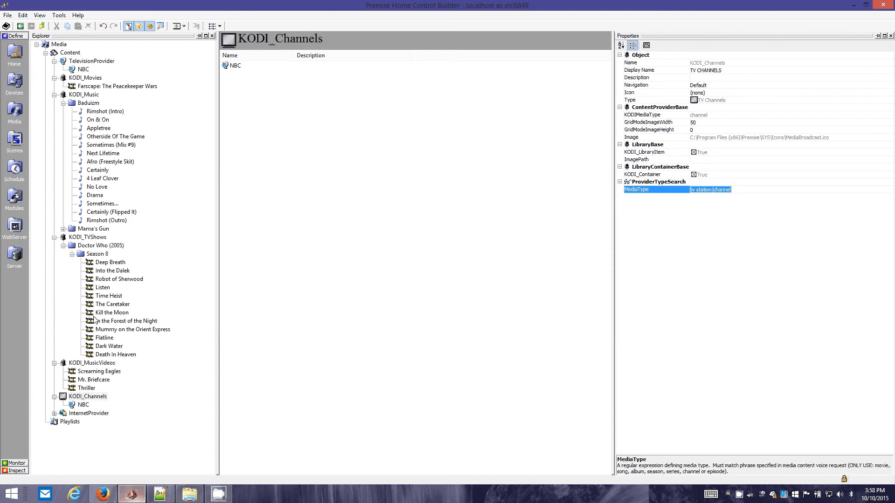
pyautogui.click(92, 363)
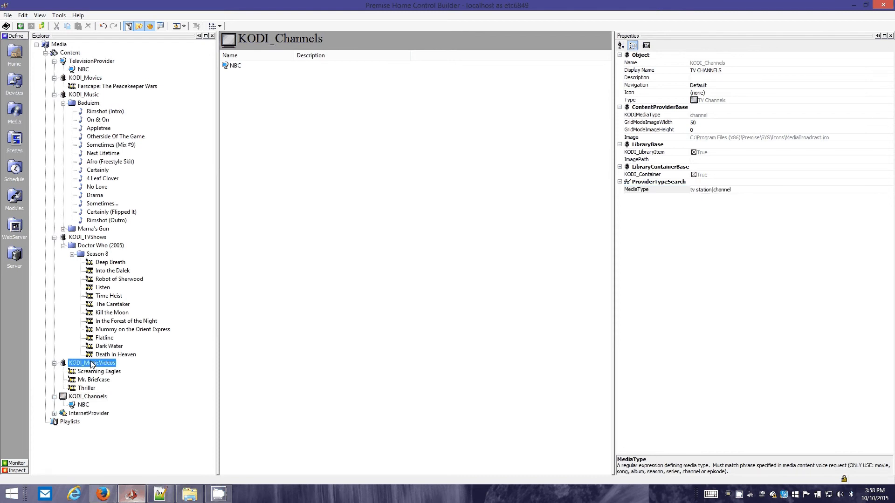
pyautogui.click(721, 257)
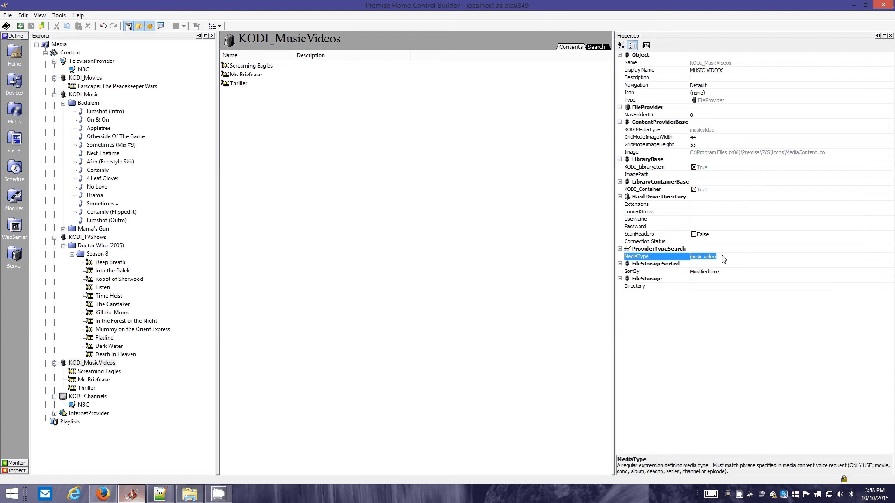
pyautogui.click(89, 237)
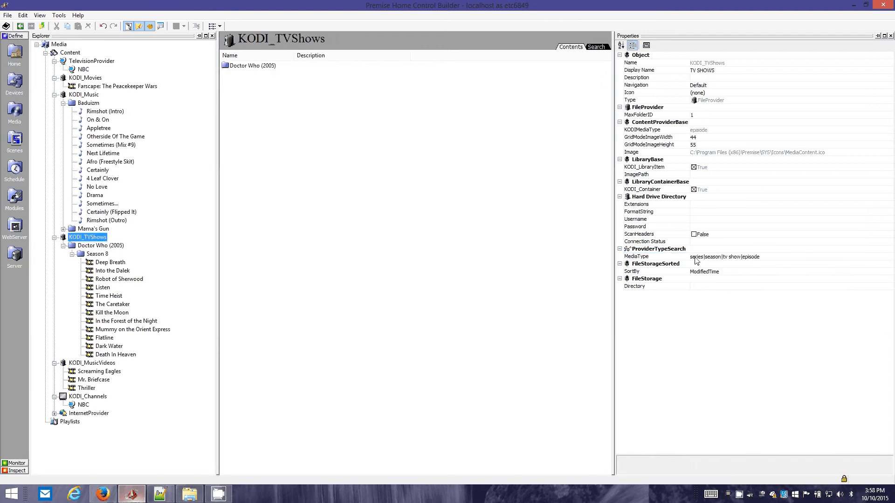
pyautogui.click(115, 248)
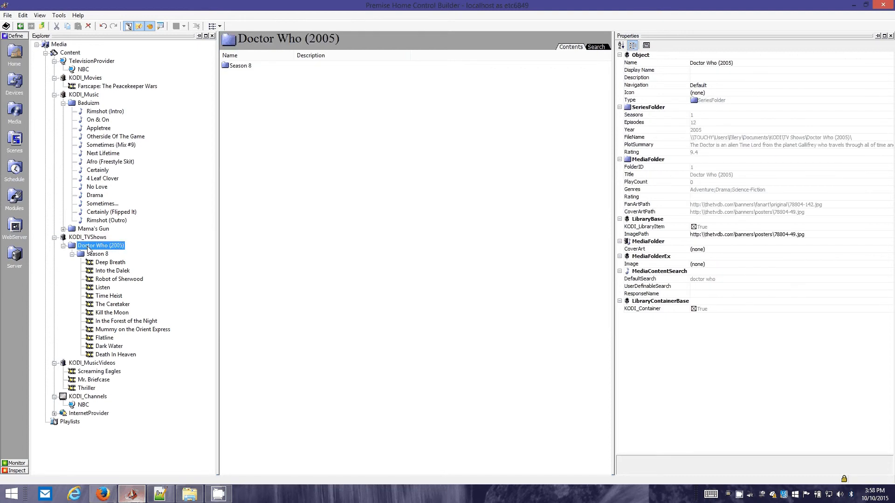
pyautogui.click(102, 255)
pyautogui.click(105, 263)
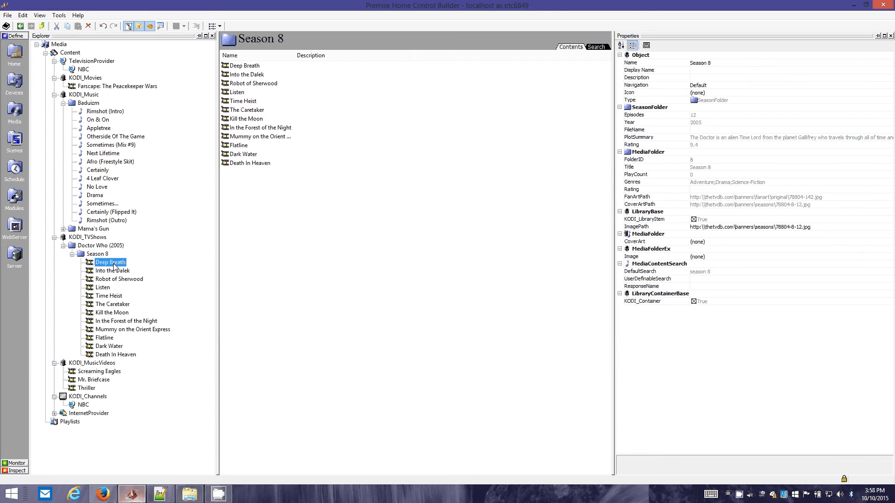
pyautogui.click(92, 239)
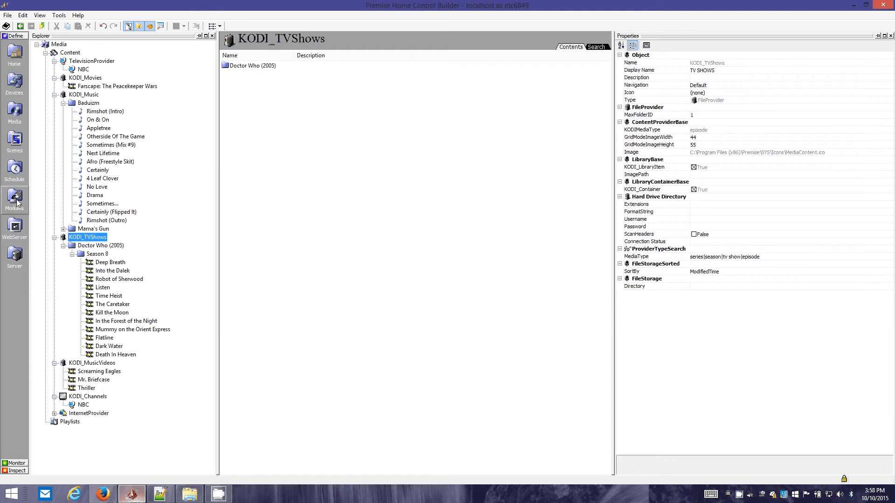
# Examine the MediaType of KODI_Music and KODI_Movies along with the Baduizm album, its Rimshot (Intro) track and the Farscape movie
pyautogui.click(78, 95)
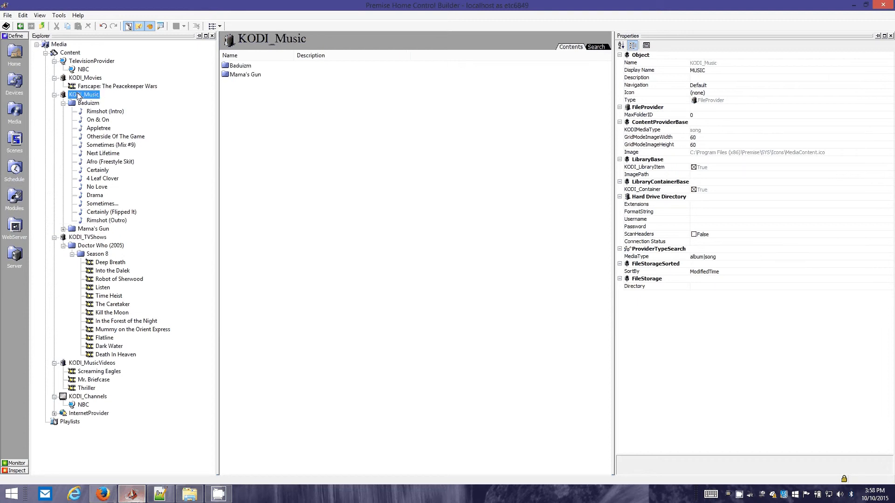
pyautogui.click(87, 110)
pyautogui.click(86, 103)
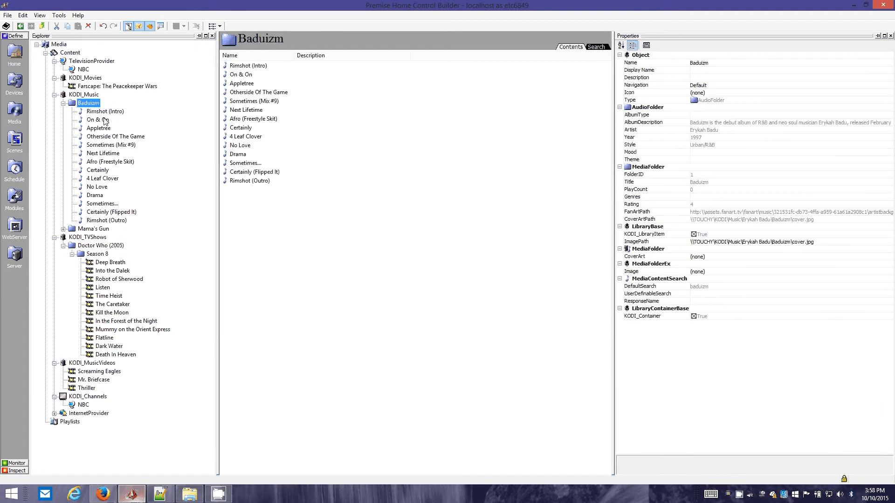
pyautogui.click(104, 114)
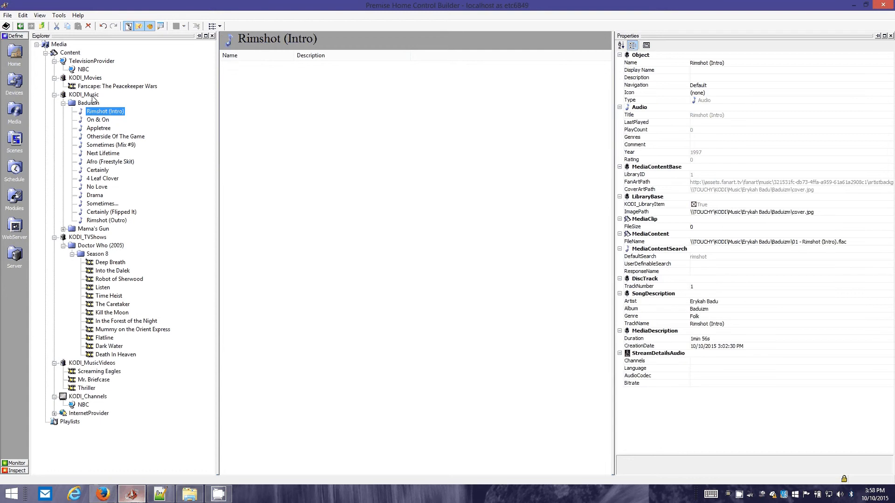
pyautogui.click(92, 95)
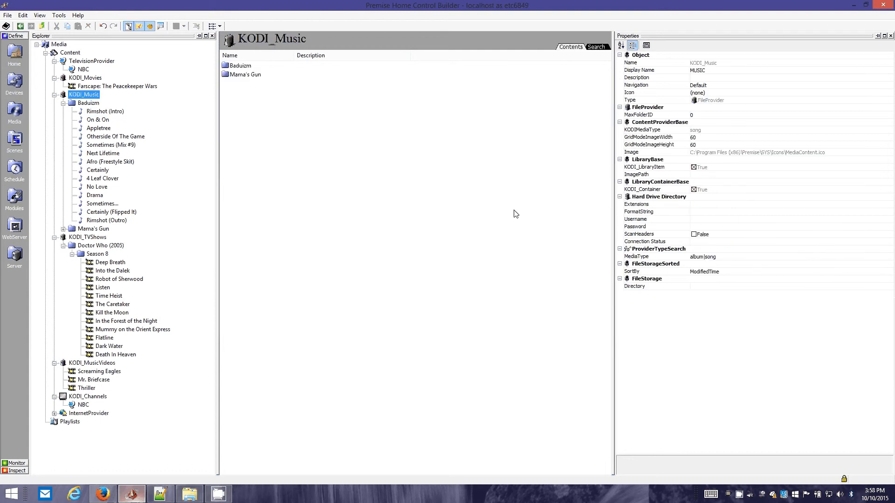
pyautogui.click(94, 80)
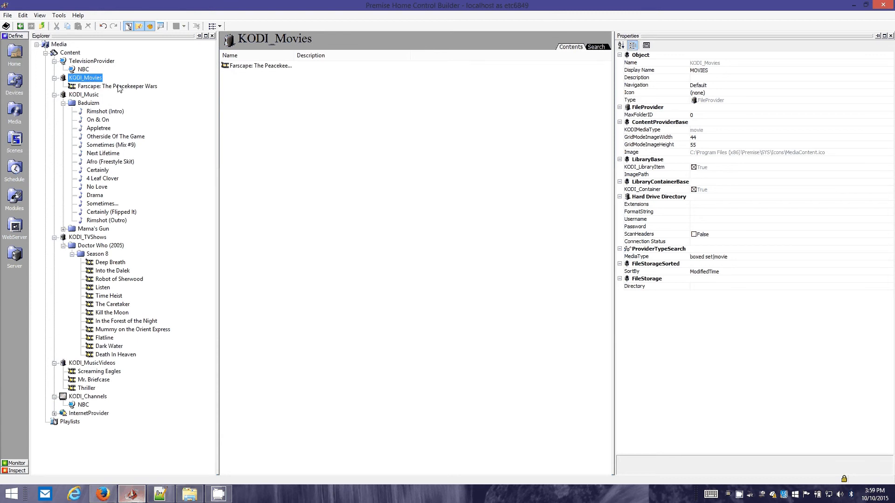
pyautogui.click(103, 88)
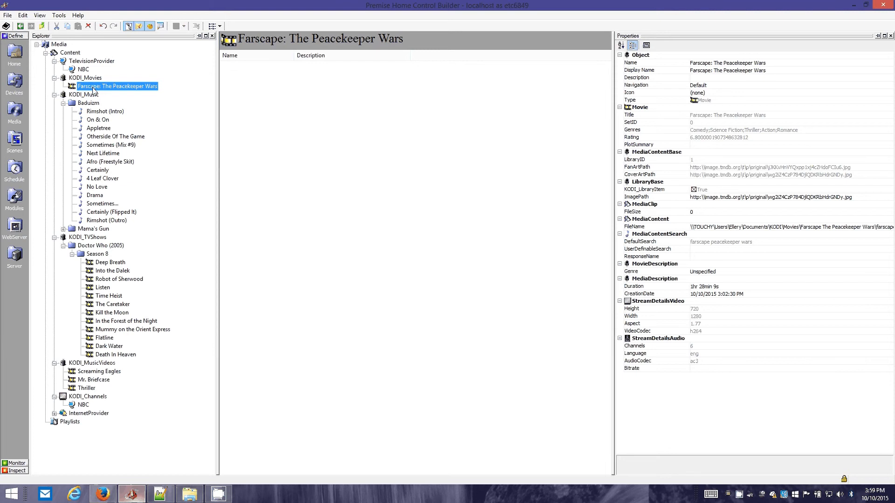
pyautogui.click(85, 78)
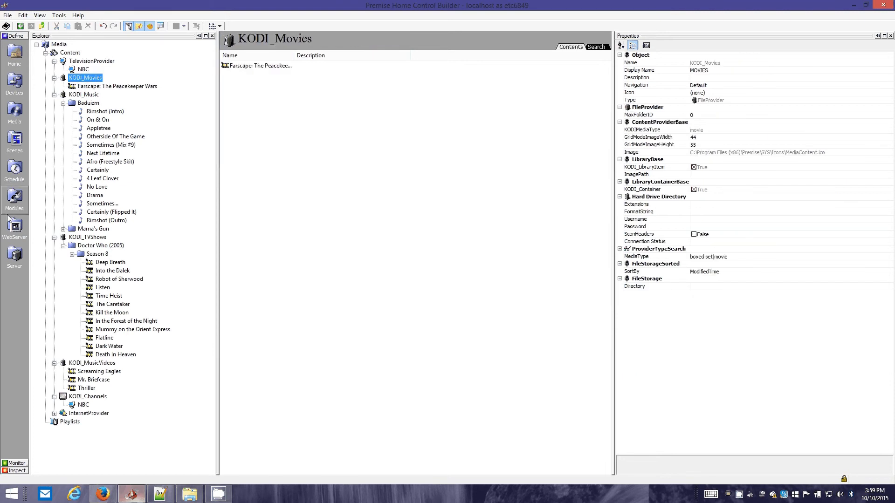
pyautogui.click(83, 88)
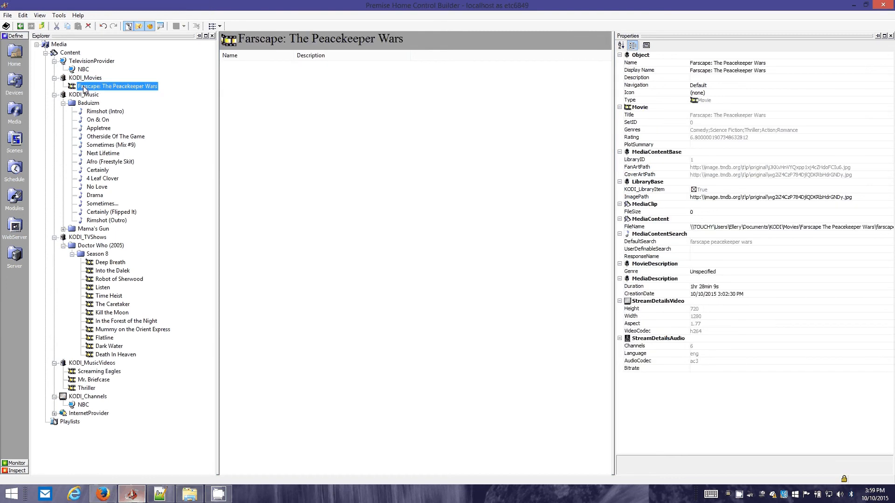
pyautogui.click(78, 80)
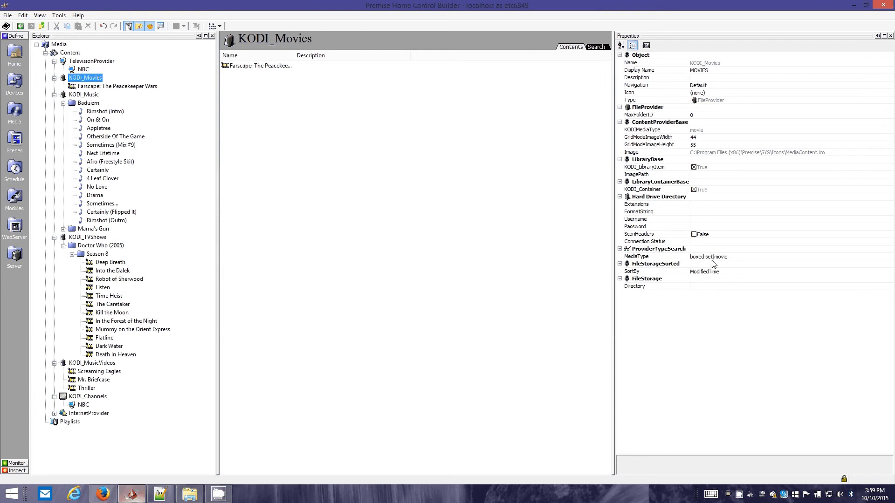
pyautogui.click(694, 257)
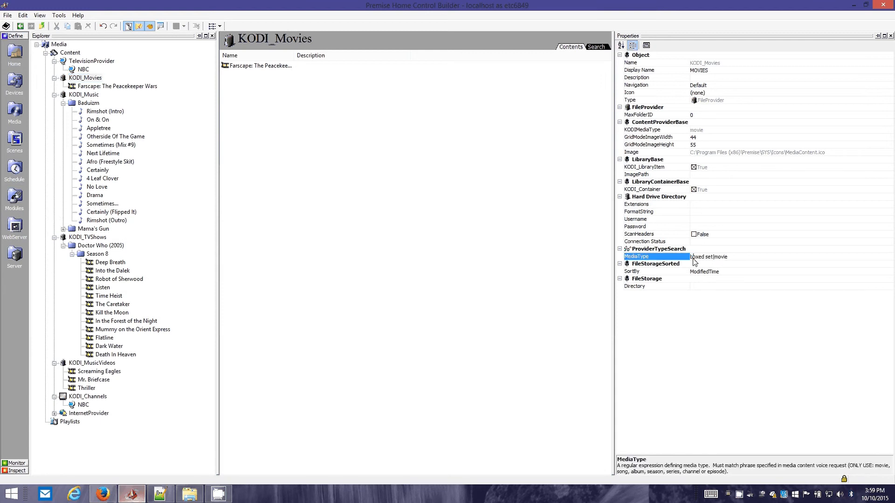
# Inspect the boxed set alternative in the MediaType expression of KODI_Movies
pyautogui.moveTo(690, 257); pyautogui.dragTo(711, 257)
pyautogui.click(727, 258)
pyautogui.moveTo(714, 257); pyautogui.dragTo(638, 257)
# Open the ProcessCmd_NaturalLanguage script of the SpeechParser class in the modules
pyautogui.click(14, 196)
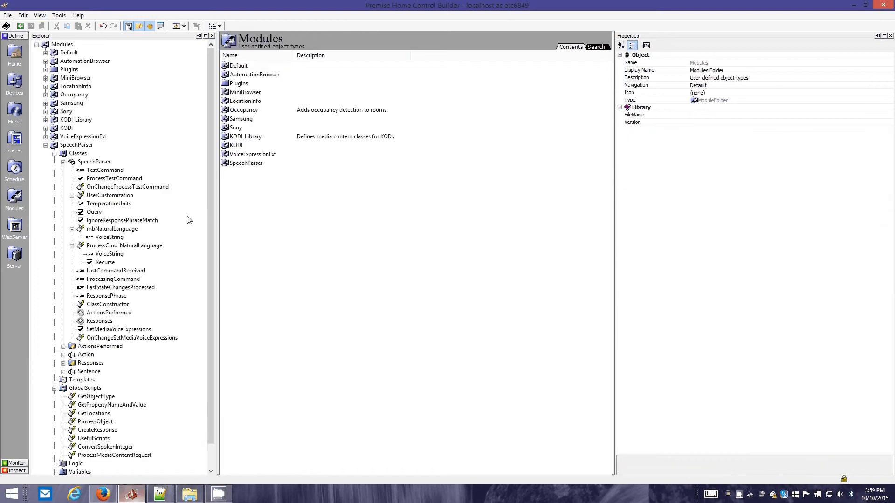
pyautogui.doubleClick(120, 196)
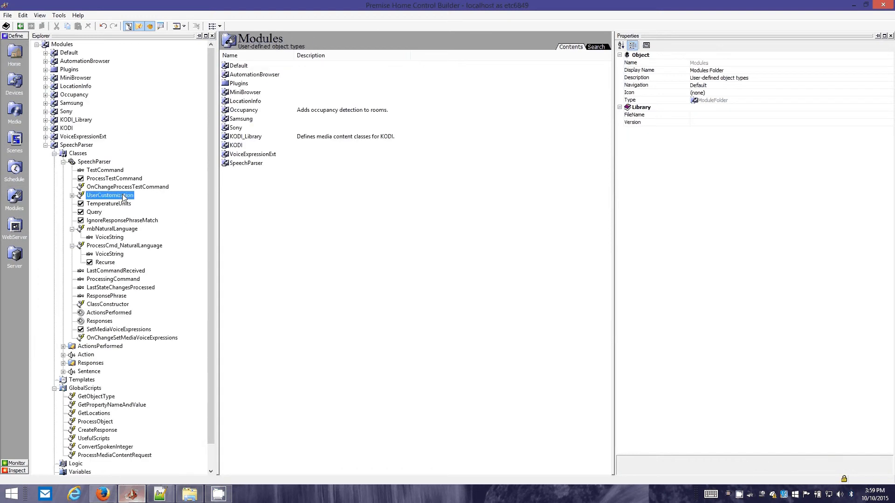
pyautogui.click(114, 246)
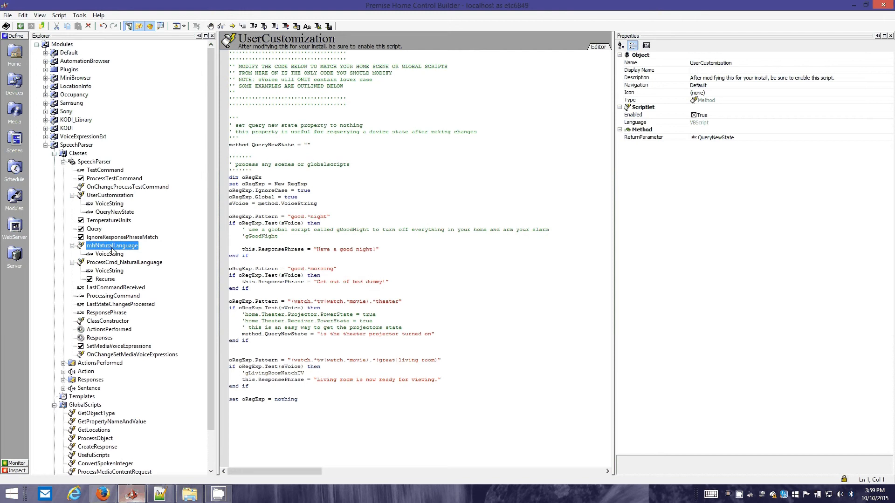
pyautogui.click(150, 263)
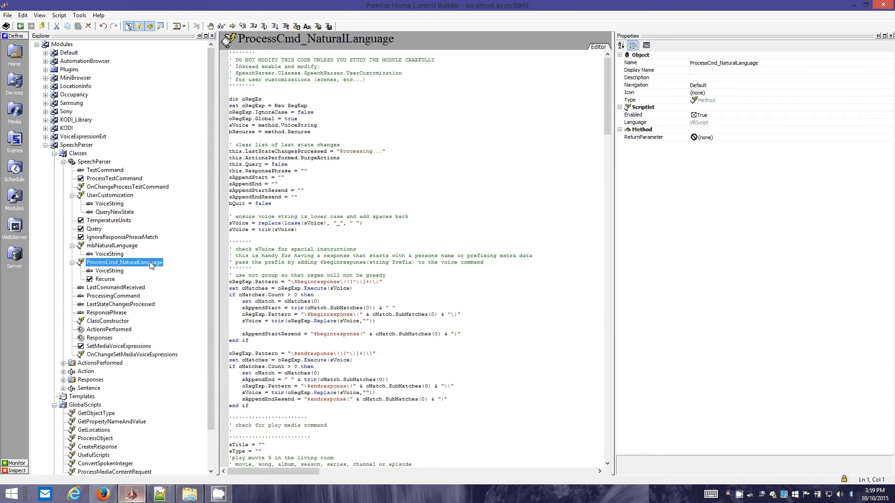
# Examine the code block under the comment "check for play media command" in the ProcessCmd_NaturalLanguage script
pyautogui.click(449, 206)
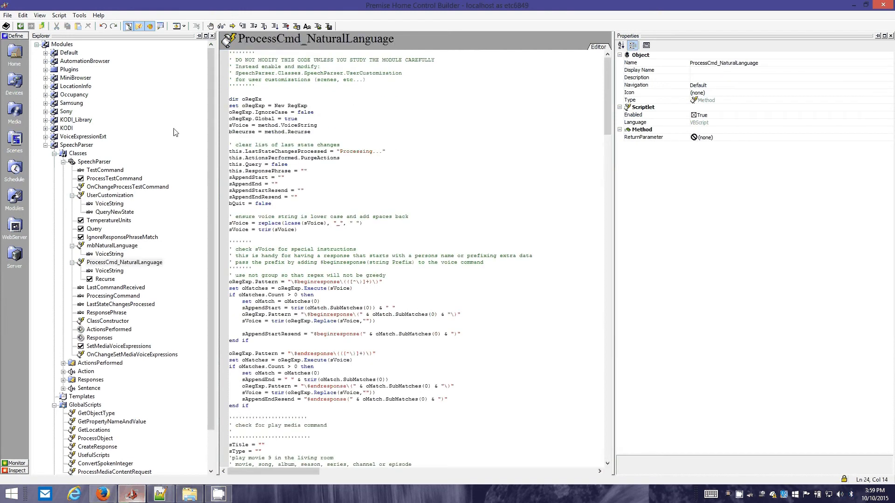
pyautogui.click(452, 217)
pyautogui.scroll(-4, 452, 219)
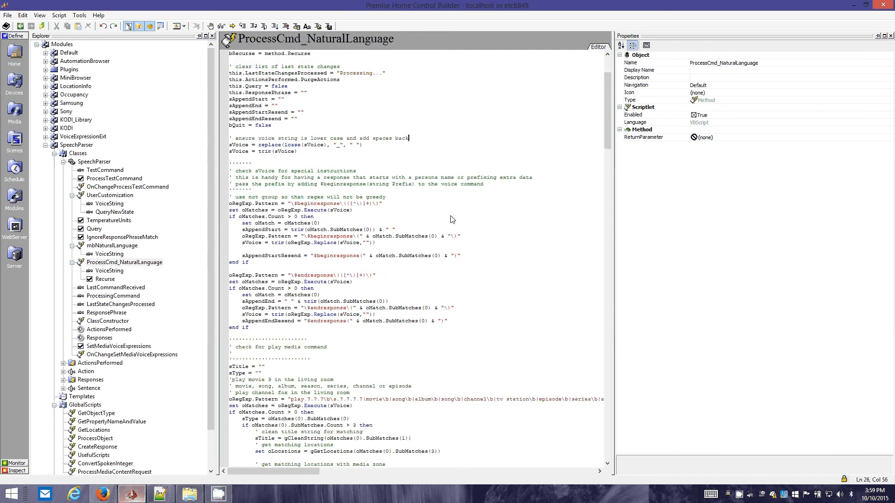
pyautogui.scroll(-6, 452, 219)
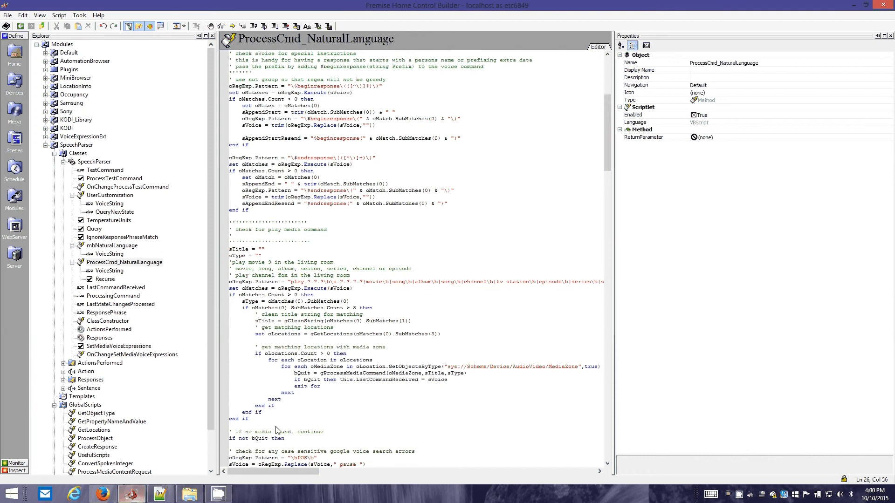
pyautogui.moveTo(276, 427); pyautogui.dragTo(232, 220)
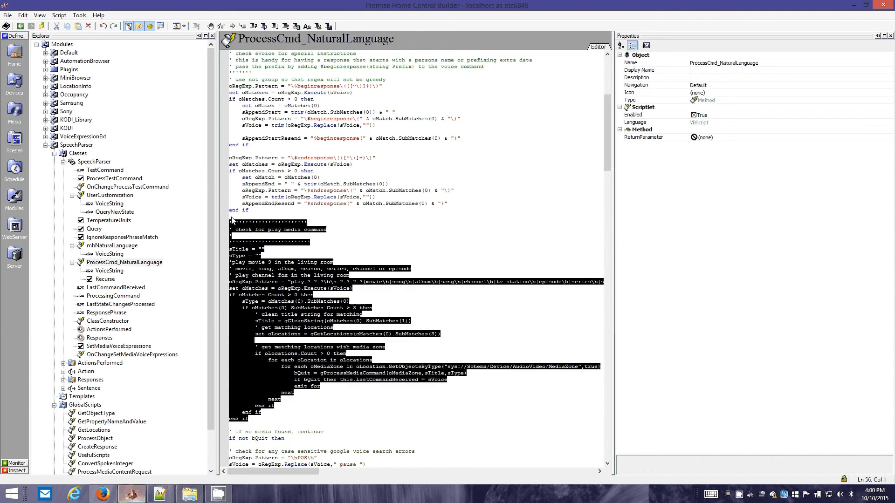
pyautogui.click(231, 219)
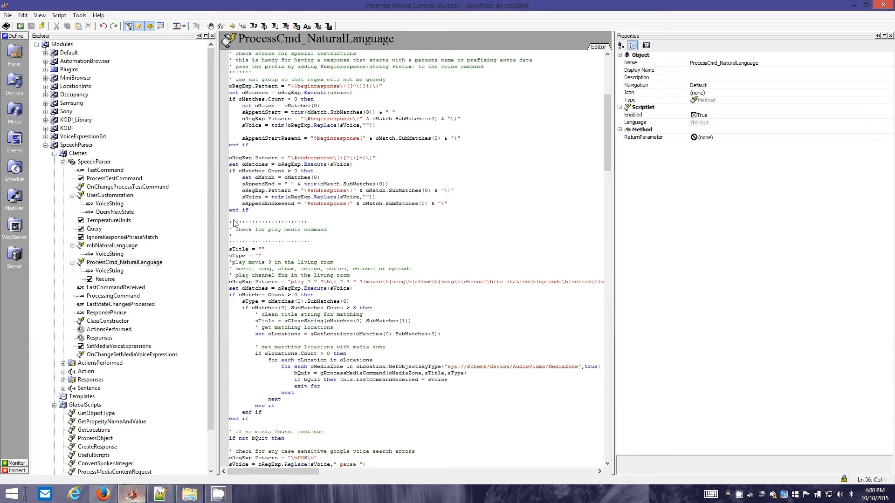
pyautogui.moveTo(234, 224); pyautogui.dragTo(271, 425)
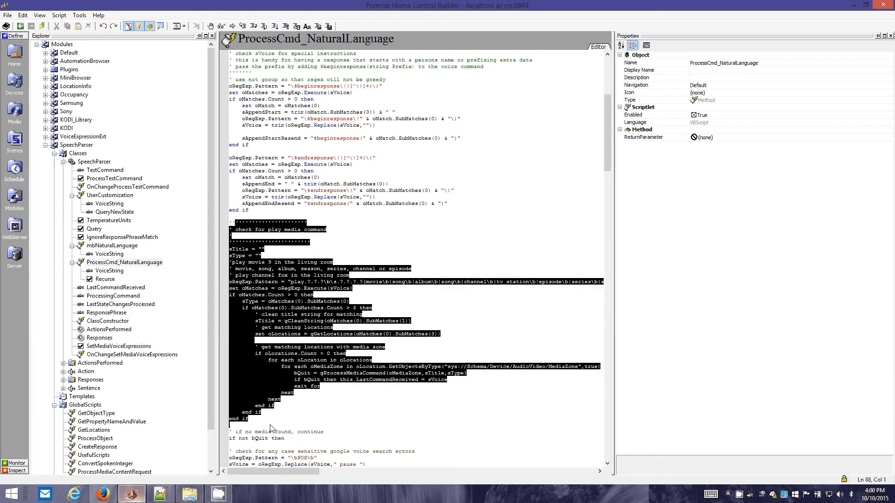
pyautogui.click(270, 426)
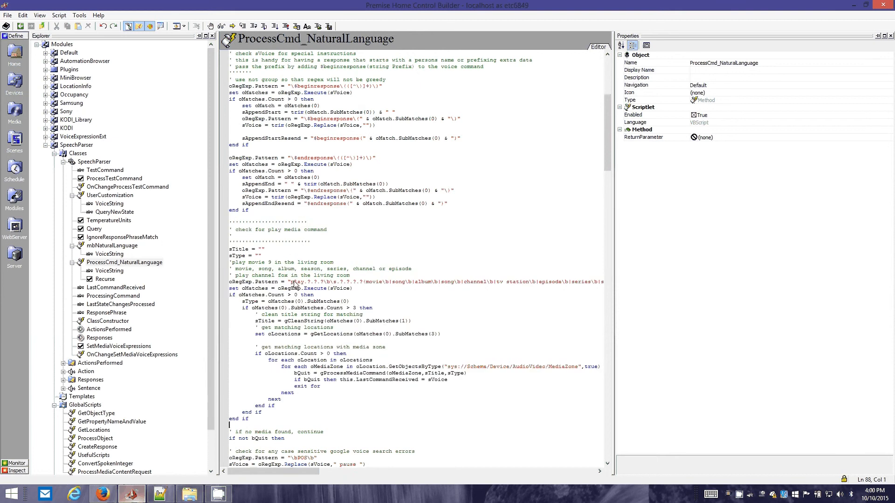
# Examine the opening of the play command's oRegExp.Pattern, from play and its wildcards up to the media type group
pyautogui.moveTo(290, 283); pyautogui.dragTo(366, 285)
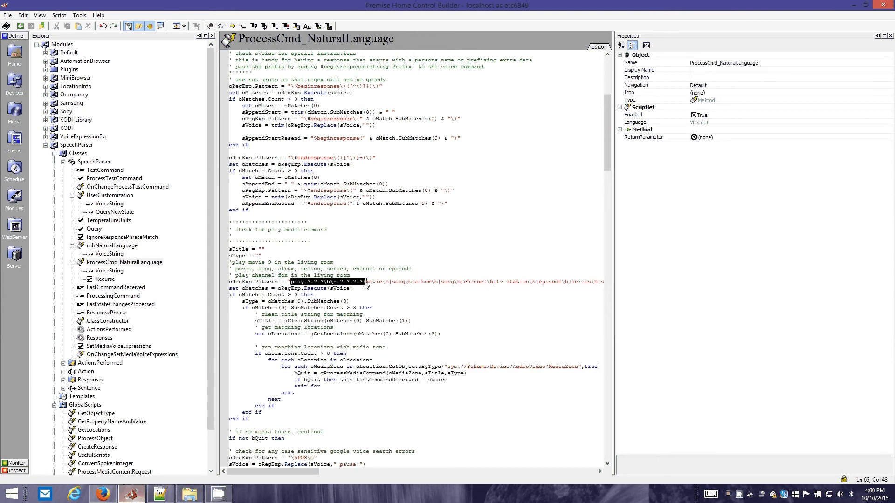
pyautogui.click(366, 285)
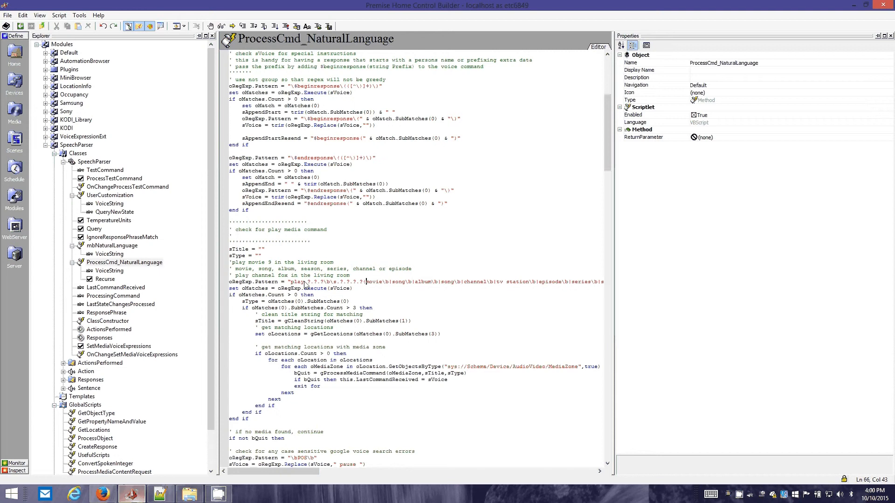
pyautogui.moveTo(307, 283); pyautogui.dragTo(324, 284)
pyautogui.moveTo(284, 471); pyautogui.dragTo(287, 471)
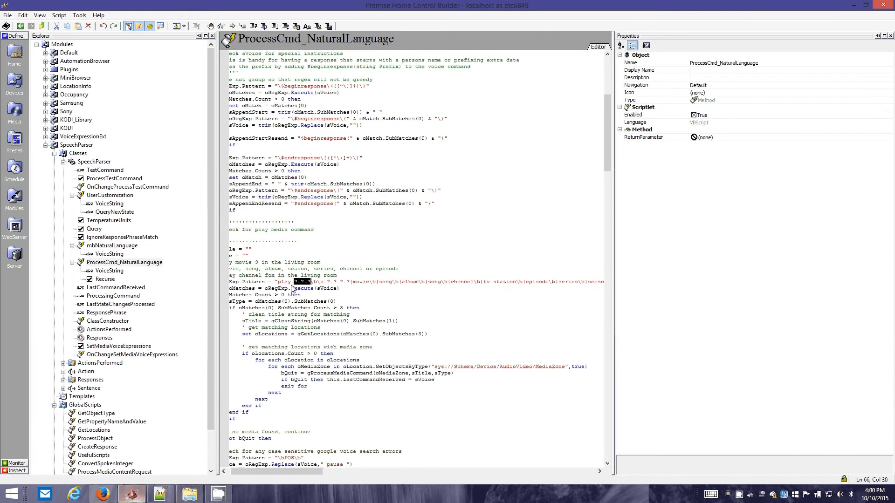
pyautogui.moveTo(293, 284); pyautogui.dragTo(329, 284)
pyautogui.click(321, 284)
pyautogui.moveTo(291, 285); pyautogui.dragTo(311, 283)
pyautogui.click(312, 284)
pyautogui.moveTo(312, 282); pyautogui.dragTo(316, 281)
pyautogui.click(316, 283)
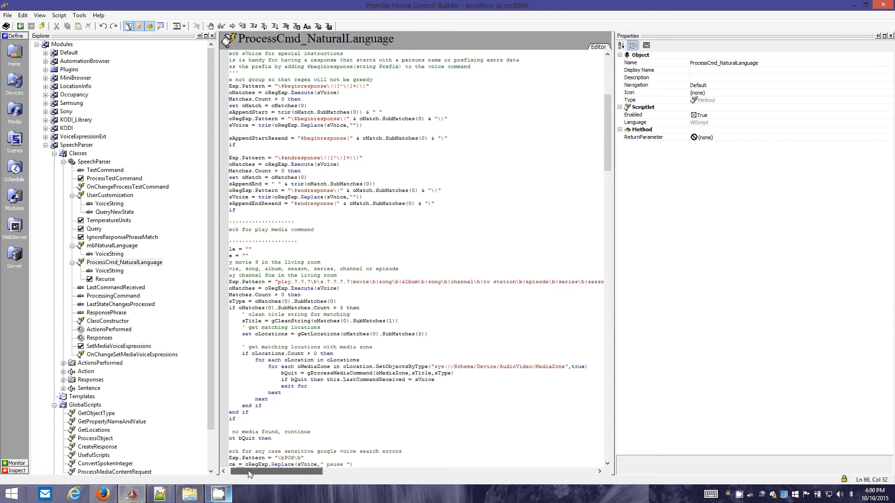
# Examine the media type alternatives from movie to music video in the play command's pattern
pyautogui.moveTo(250, 471); pyautogui.dragTo(273, 466)
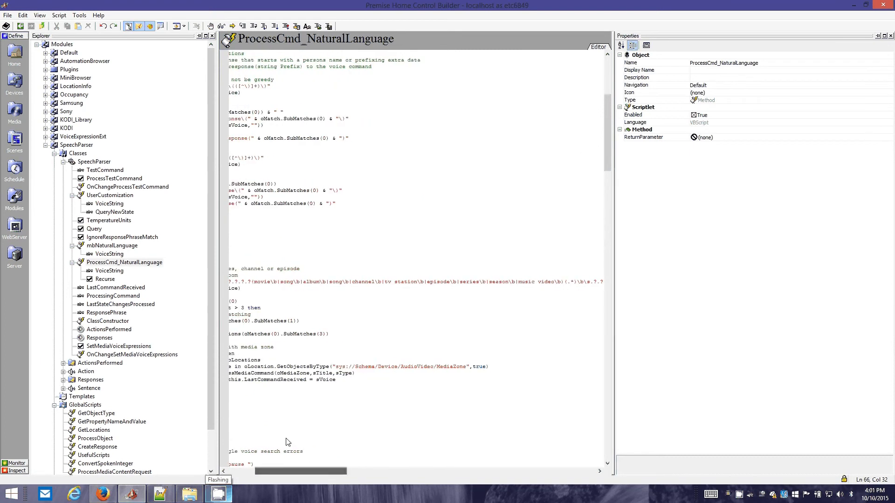
pyautogui.click(255, 282)
pyautogui.moveTo(259, 285); pyautogui.dragTo(562, 284)
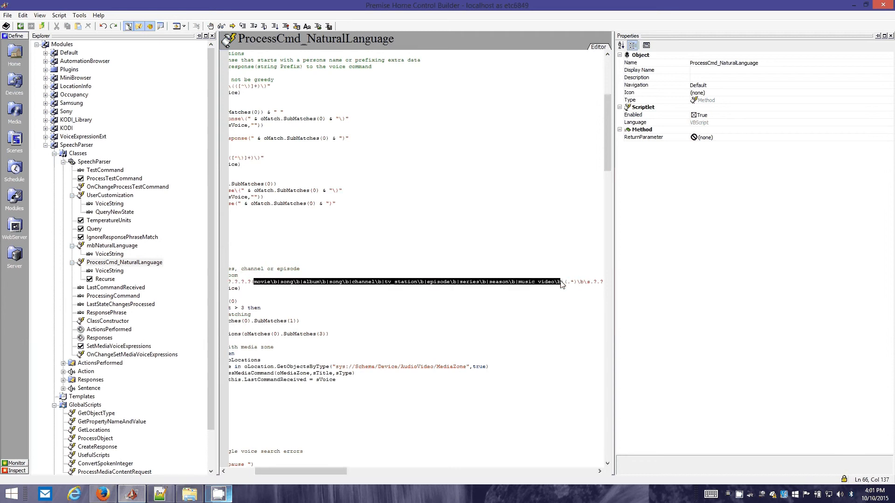
pyautogui.click(562, 285)
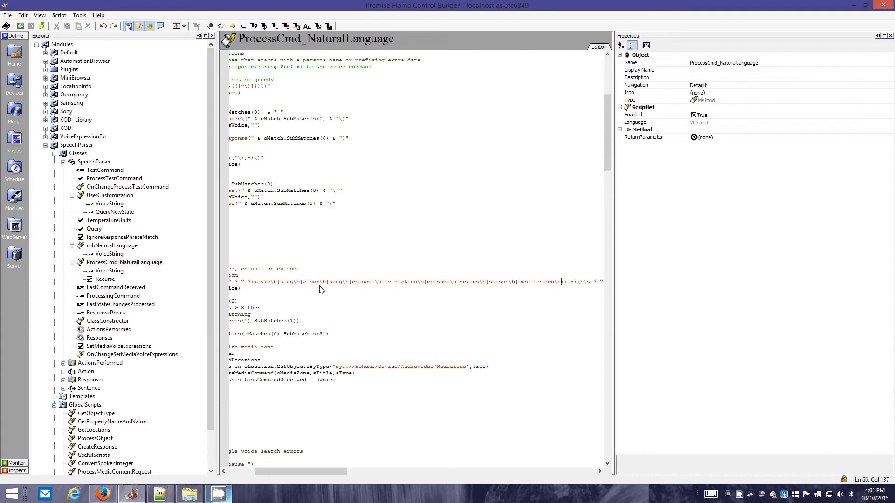
pyautogui.click(280, 282)
pyautogui.doubleClick(261, 282)
pyautogui.moveTo(264, 470); pyautogui.dragTo(237, 471)
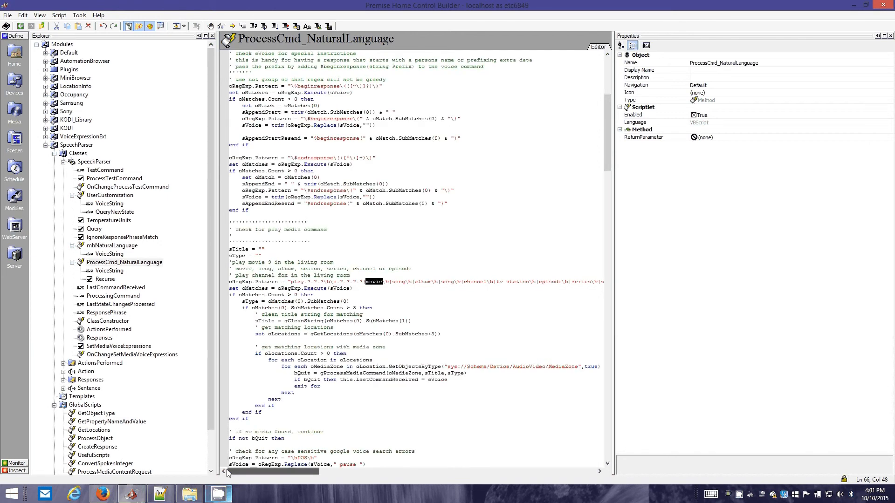
pyautogui.click(322, 283)
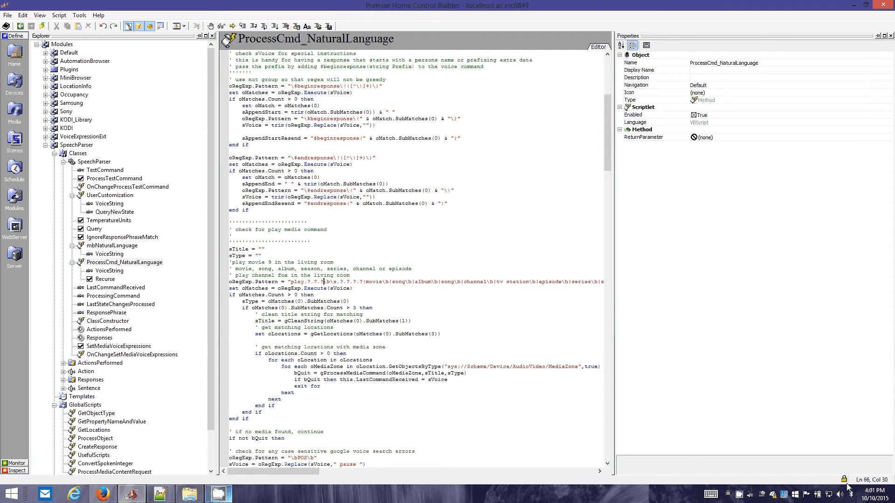
# Copy the word movie from the play command's pattern and set the MediaType property of KODI_Movies to movie
pyautogui.moveTo(893, 500)
pyautogui.doubleClick(374, 282)
pyautogui.hotkey('ctrl', 'c')
pyautogui.click(26, 127)
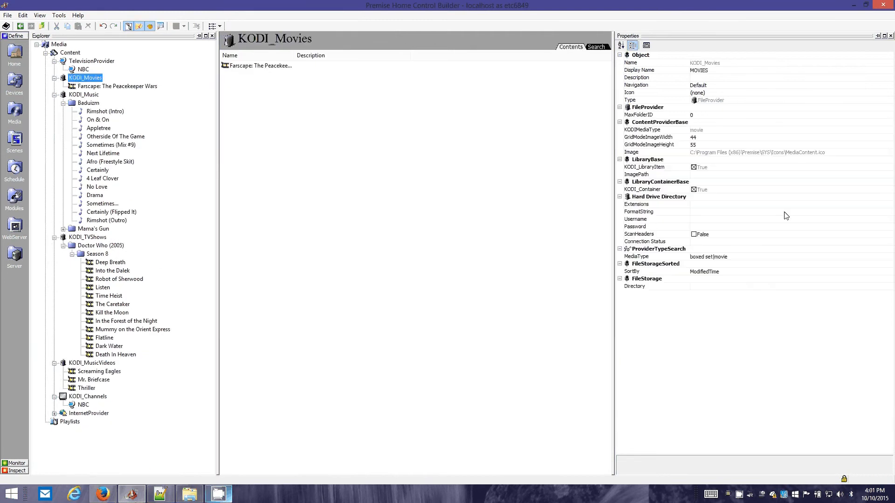
pyautogui.click(713, 257)
pyautogui.hotkey('ctrl', 'v')
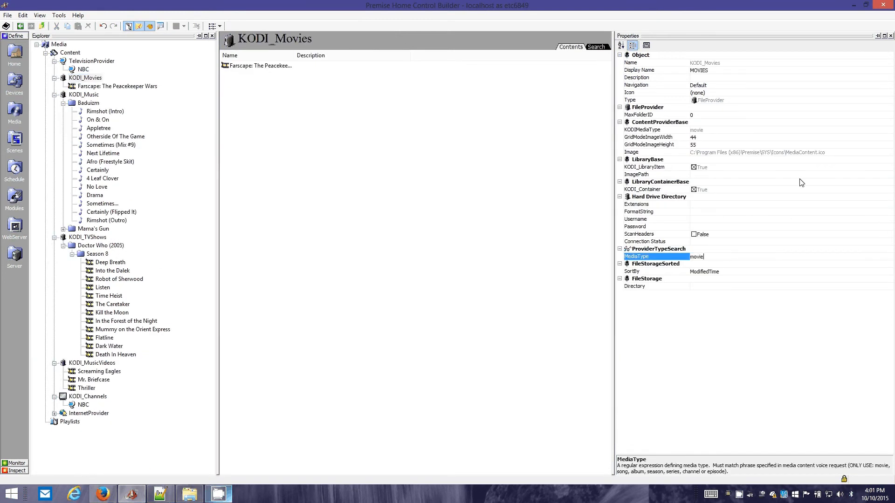
pyautogui.press('Up')
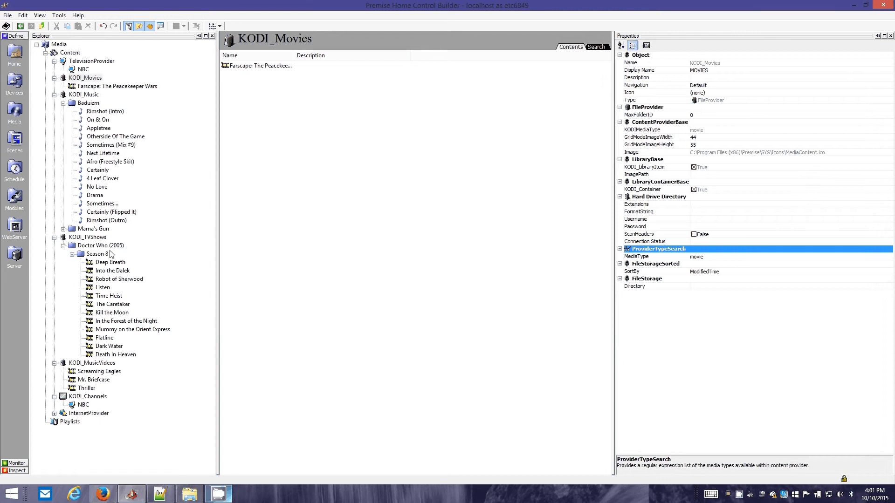
pyautogui.click(87, 78)
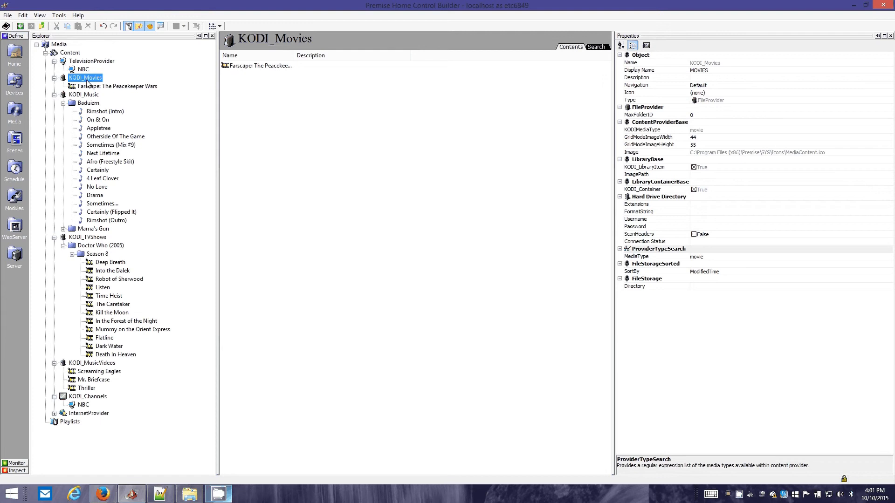
# Return to the ProcessCmd_NaturalLanguage script and review the word play and the wildcards before the pattern's media type group
pyautogui.click(20, 29)
pyautogui.click(20, 29)
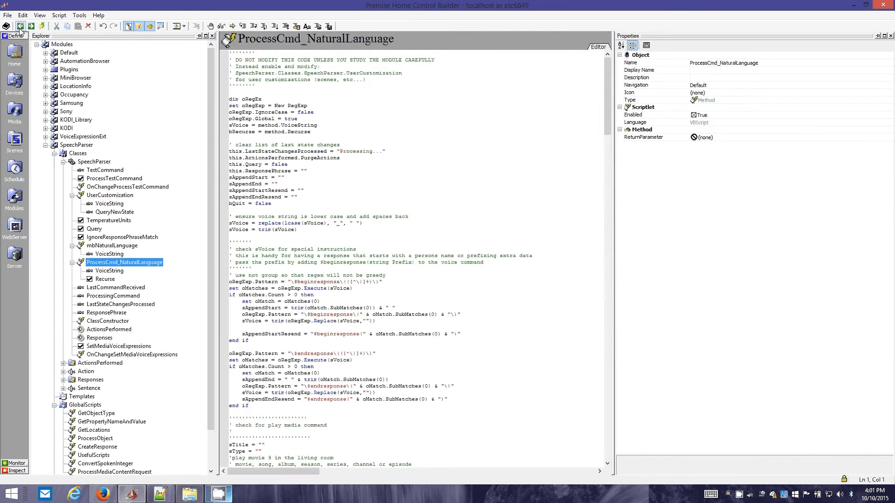
pyautogui.scroll(-11, 429, 294)
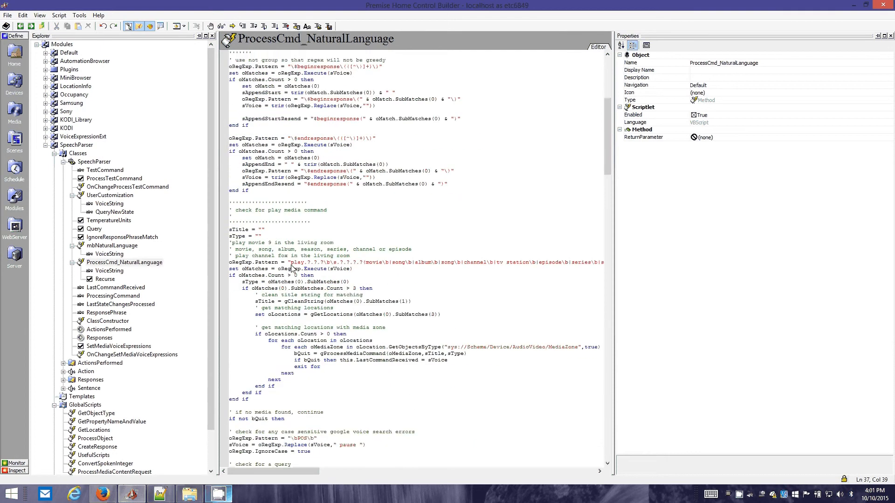
pyautogui.moveTo(278, 262); pyautogui.dragTo(305, 262)
pyautogui.doubleClick(296, 262)
pyautogui.moveTo(340, 263); pyautogui.dragTo(362, 263)
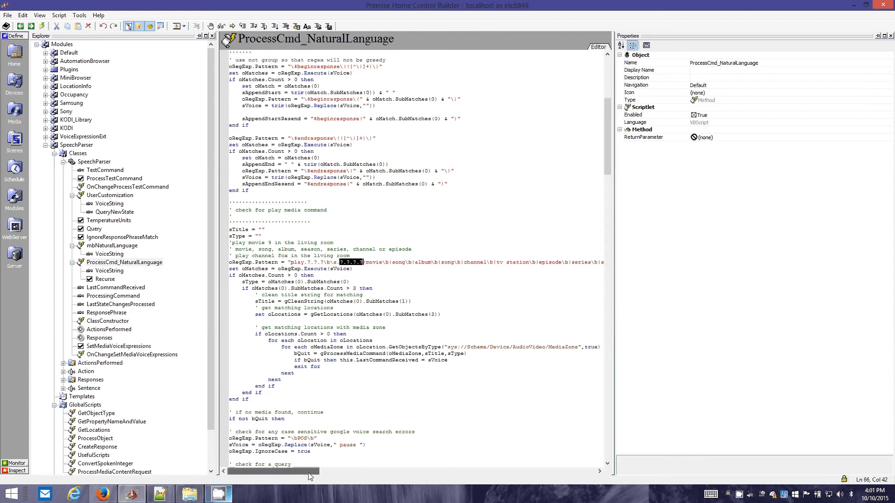
# Review the complete media type group, movie through music video, in the play command's pattern
pyautogui.moveTo(307, 470); pyautogui.dragTo(336, 468)
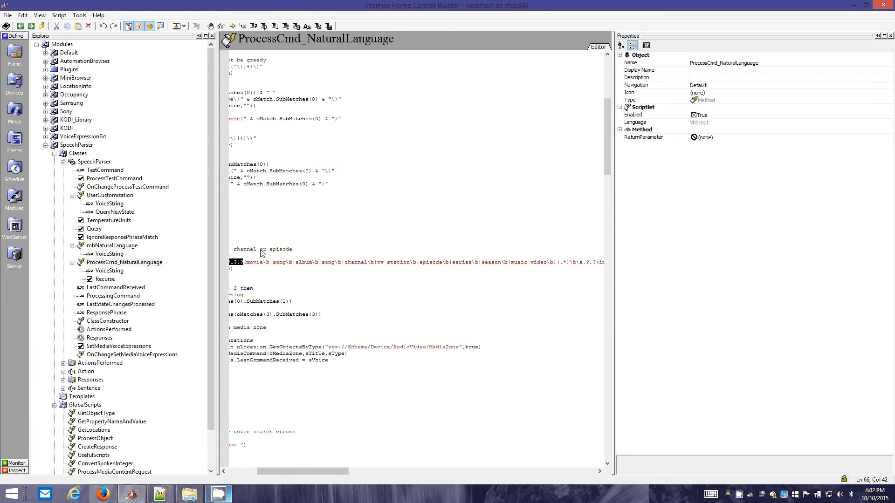
pyautogui.doubleClick(252, 263)
pyautogui.moveTo(246, 264); pyautogui.dragTo(417, 265)
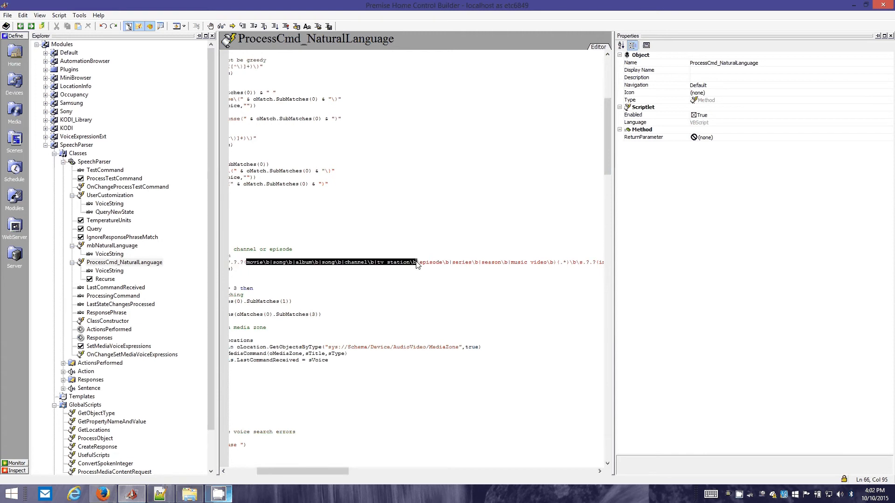
pyautogui.moveTo(417, 266); pyautogui.dragTo(243, 264)
pyautogui.click(552, 264)
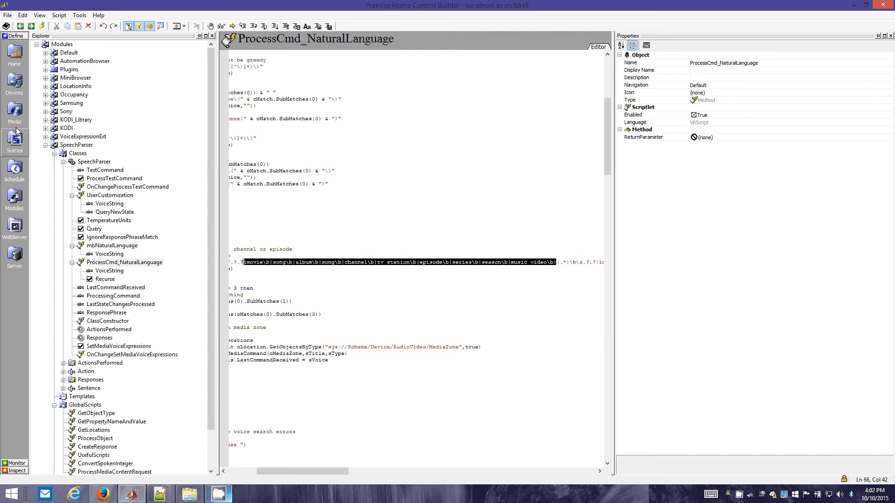
# Go back to the media content and check the MediaType values of KODI_Movies and KODI_Music
pyautogui.click(14, 112)
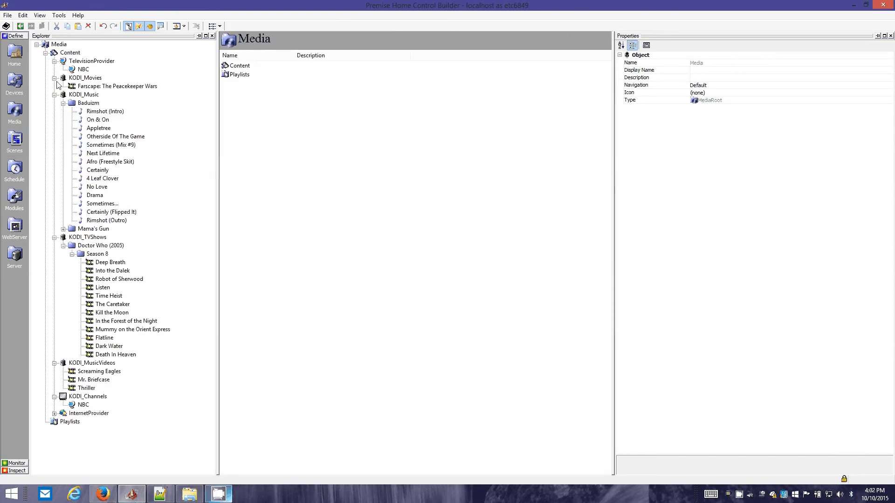
pyautogui.click(67, 53)
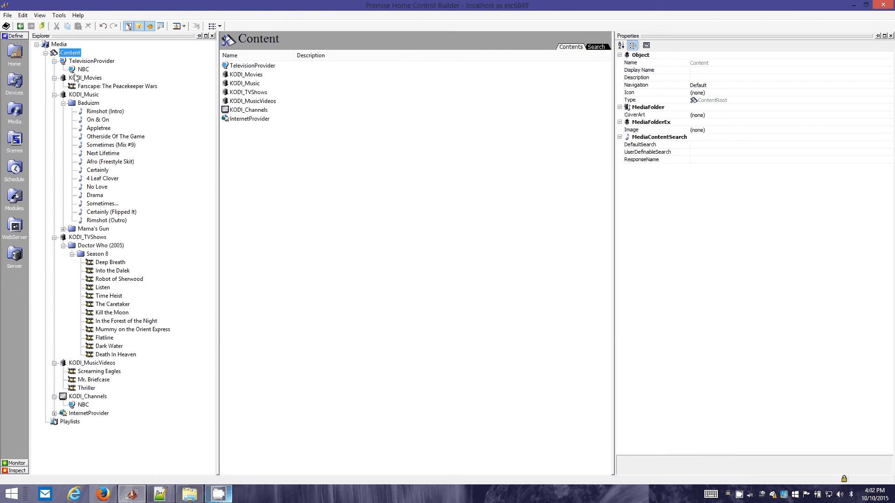
pyautogui.click(78, 78)
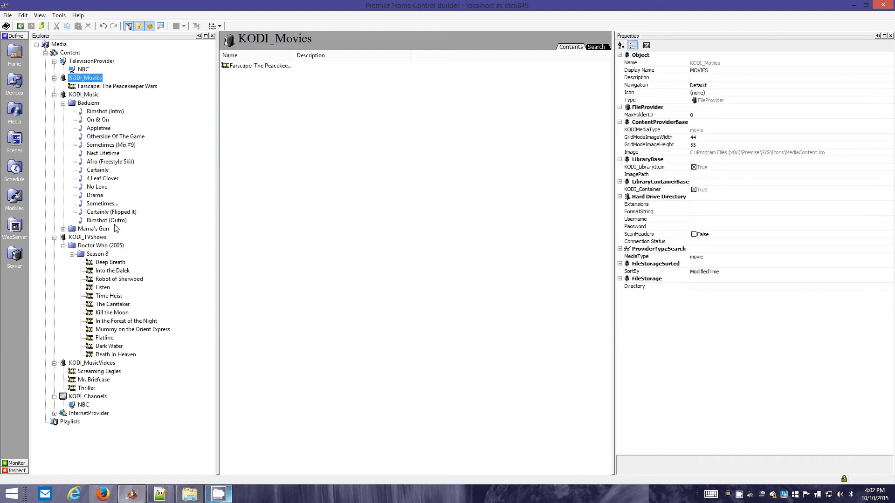
pyautogui.click(83, 94)
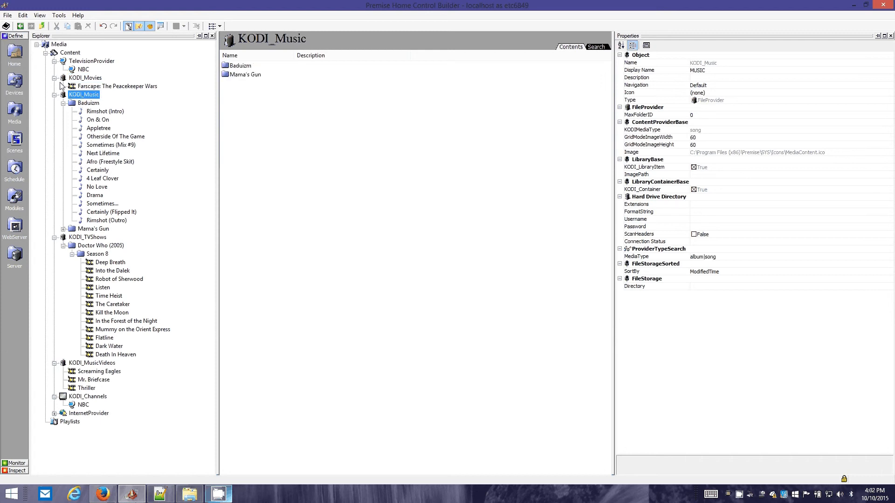
# Return to the ProcessCmd_NaturalLanguage script and widen the editor to bring the entire play command pattern into view
pyautogui.click(18, 26)
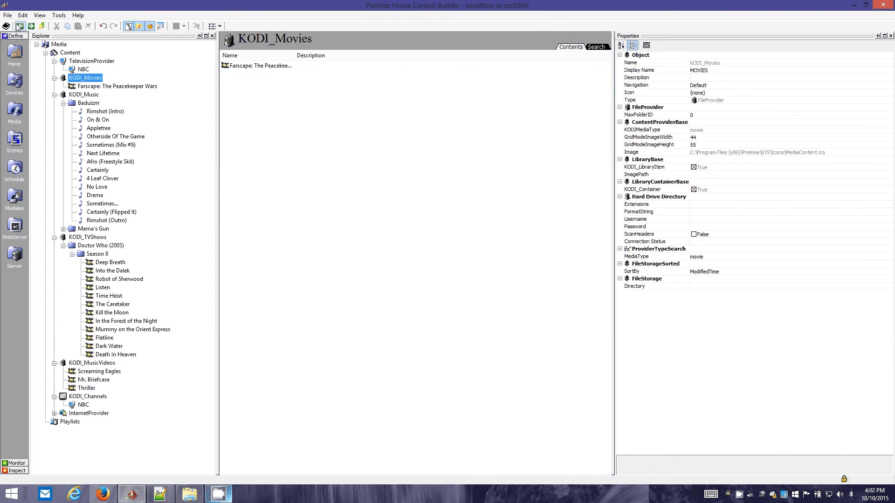
pyautogui.click(19, 26)
pyautogui.click(18, 26)
pyautogui.click(18, 26)
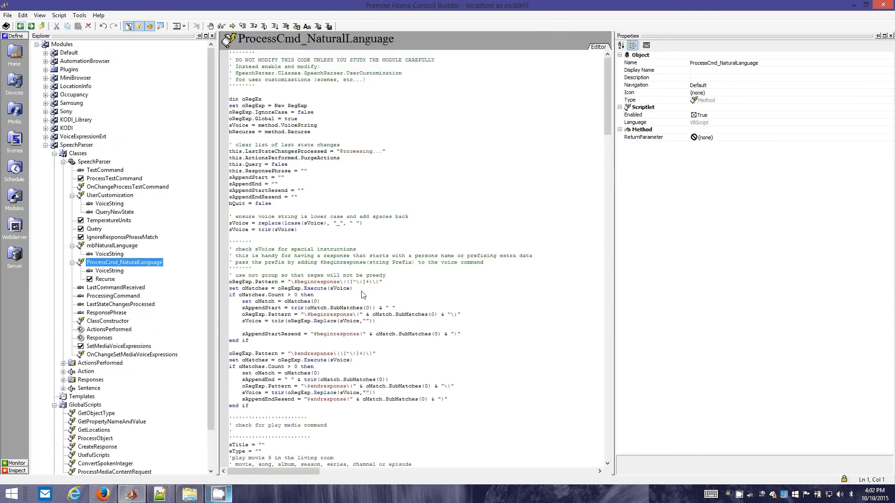
pyautogui.click(363, 294)
pyautogui.scroll(-12, 363, 298)
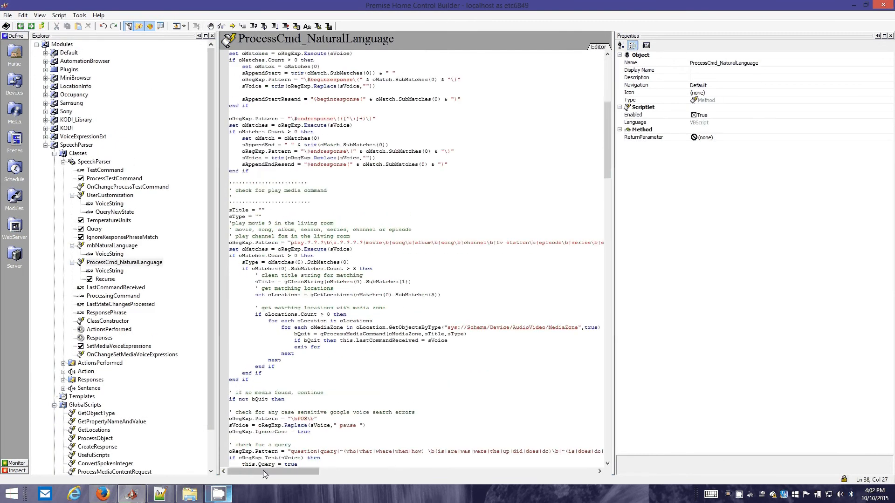
pyautogui.moveTo(263, 471); pyautogui.dragTo(331, 467)
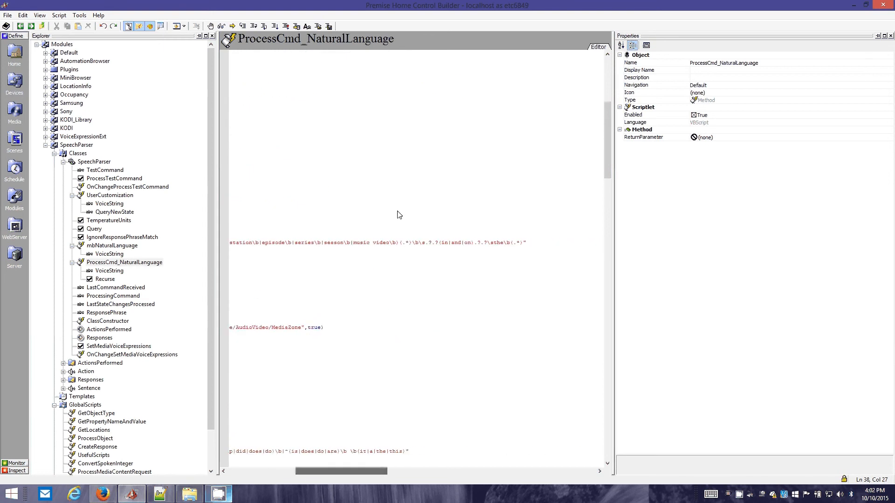
pyautogui.moveTo(403, 243); pyautogui.dragTo(417, 239)
pyautogui.moveTo(321, 471); pyautogui.dragTo(393, 470)
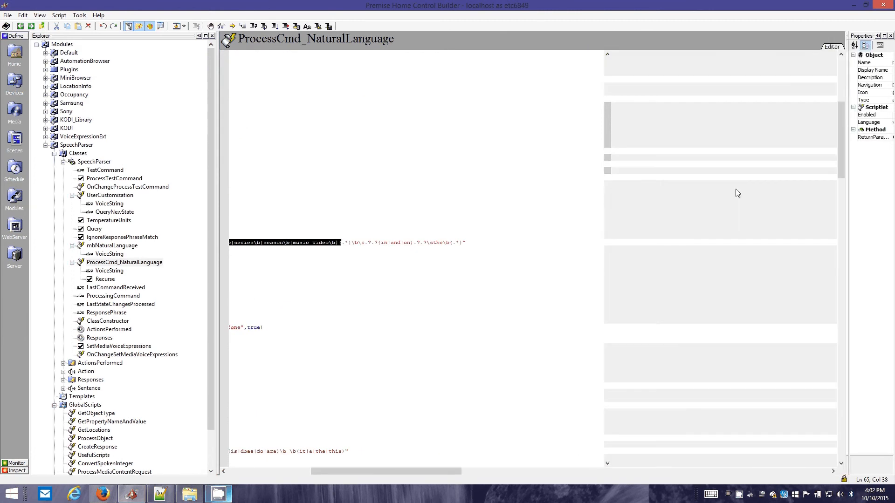
pyautogui.moveTo(388, 477); pyautogui.dragTo(307, 476)
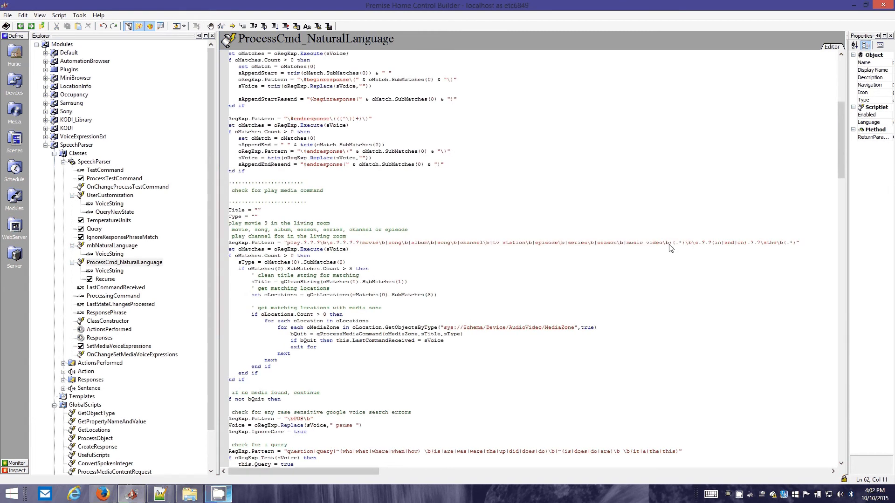
# Review the title wildcard group and the in|and|on wording that follow the media type group in the play command's pattern
pyautogui.moveTo(672, 242); pyautogui.dragTo(684, 243)
pyautogui.click(688, 243)
pyautogui.moveTo(681, 242); pyautogui.dragTo(675, 243)
pyautogui.moveTo(713, 243); pyautogui.dragTo(741, 244)
pyautogui.moveTo(747, 243)
pyautogui.mouseDown()
pyautogui.moveTo(714, 245)
pyautogui.moveTo(769, 246)
pyautogui.moveTo(759, 245)
pyautogui.mouseUp()
pyautogui.moveTo(329, 471); pyautogui.dragTo(379, 474)
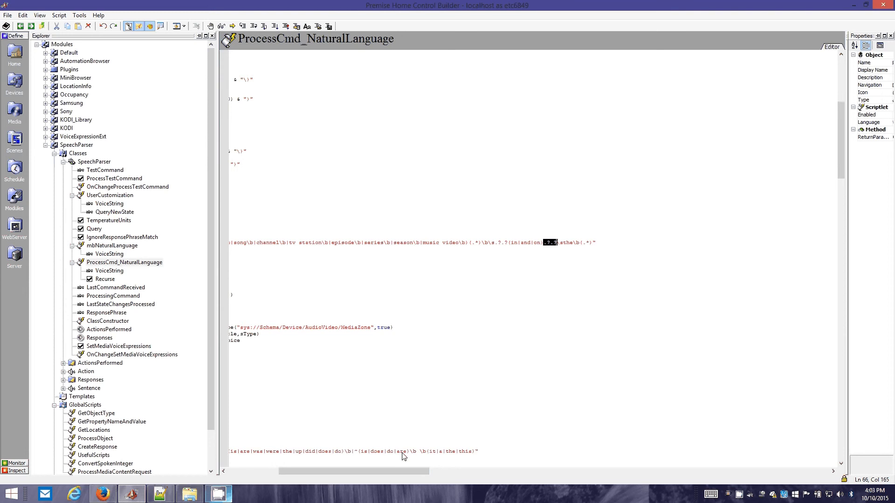
# Examine the word the, its word boundary and the end of the play command's pattern
pyautogui.doubleClick(569, 243)
pyautogui.click(570, 242)
pyautogui.moveTo(563, 243); pyautogui.dragTo(578, 244)
pyautogui.click(577, 242)
pyautogui.write('b')
pyautogui.moveTo(598, 242); pyautogui.dragTo(496, 239)
pyautogui.click(814, 245)
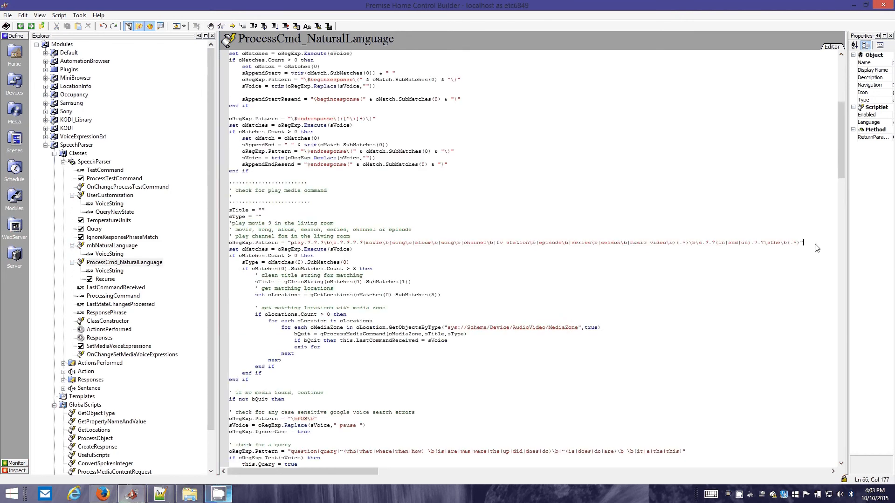
# Review the closing (.*) group that captures the location in the play command's pattern
pyautogui.moveTo(803, 243); pyautogui.dragTo(781, 243)
pyautogui.click(780, 242)
pyautogui.doubleClick(721, 243)
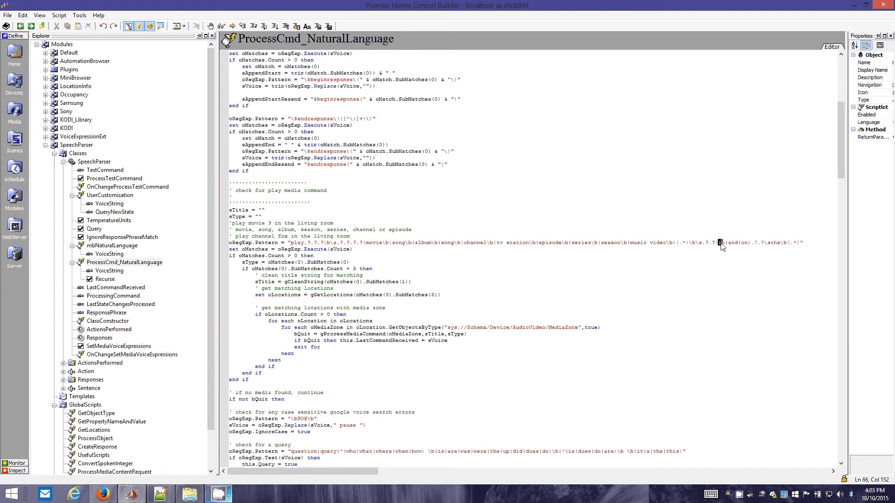
pyautogui.click(769, 243)
pyautogui.doubleClick(776, 243)
pyautogui.click(777, 242)
pyautogui.moveTo(786, 243); pyautogui.dragTo(800, 242)
# Compare the title and location SubMatches in the code with the pattern's title, location and media type groups
pyautogui.click(423, 283)
pyautogui.click(448, 288)
pyautogui.moveTo(799, 242); pyautogui.dragTo(785, 246)
pyautogui.moveTo(688, 242); pyautogui.dragTo(676, 246)
pyautogui.moveTo(363, 243); pyautogui.dragTo(669, 257)
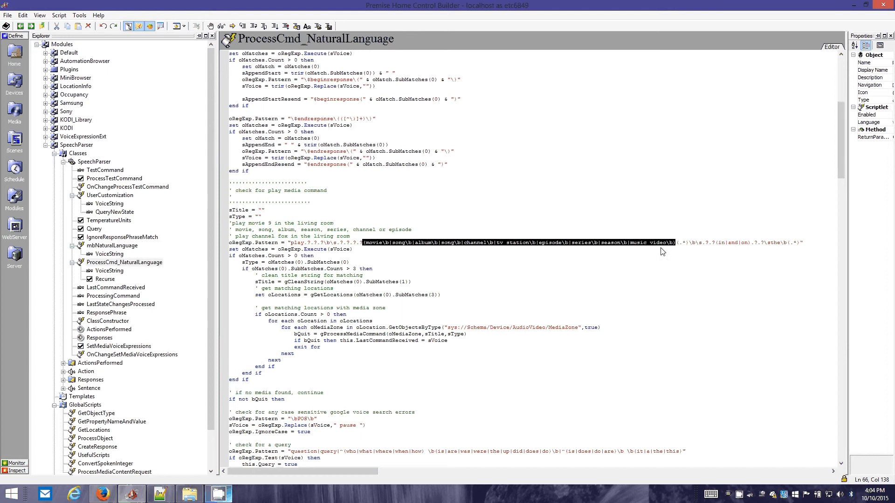
pyautogui.click(629, 243)
pyautogui.click(386, 282)
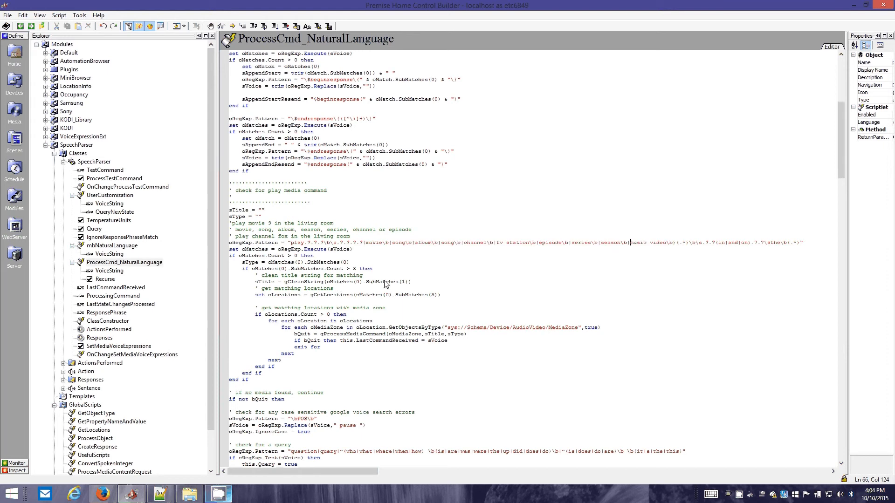
pyautogui.click(411, 297)
# Recheck the words play and movie at the start of the play command's pattern
pyautogui.doubleClick(297, 243)
pyautogui.doubleClick(374, 243)
pyautogui.click(394, 243)
pyautogui.press('Up')
# Open the SpeechParser object in Home and widen its properties so the values are readable
pyautogui.click(17, 117)
pyautogui.click(15, 55)
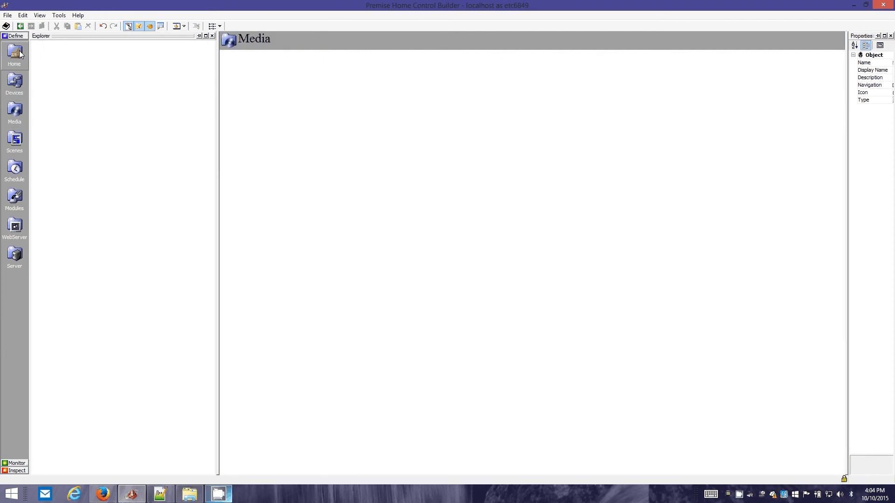
pyautogui.click(76, 212)
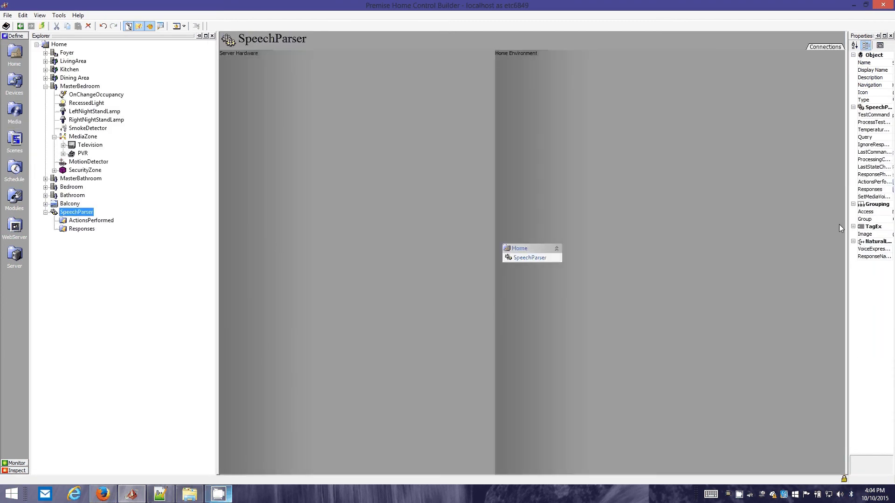
pyautogui.moveTo(843, 217); pyautogui.dragTo(674, 208)
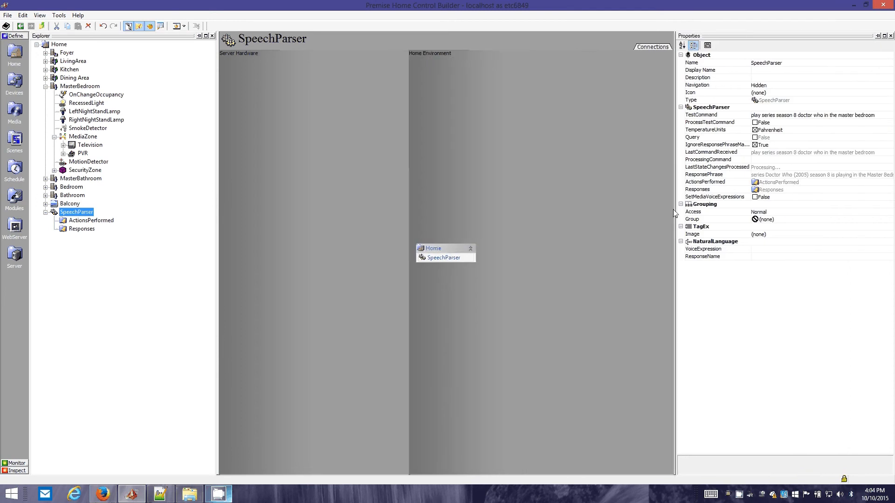
pyautogui.click(85, 221)
pyautogui.click(84, 214)
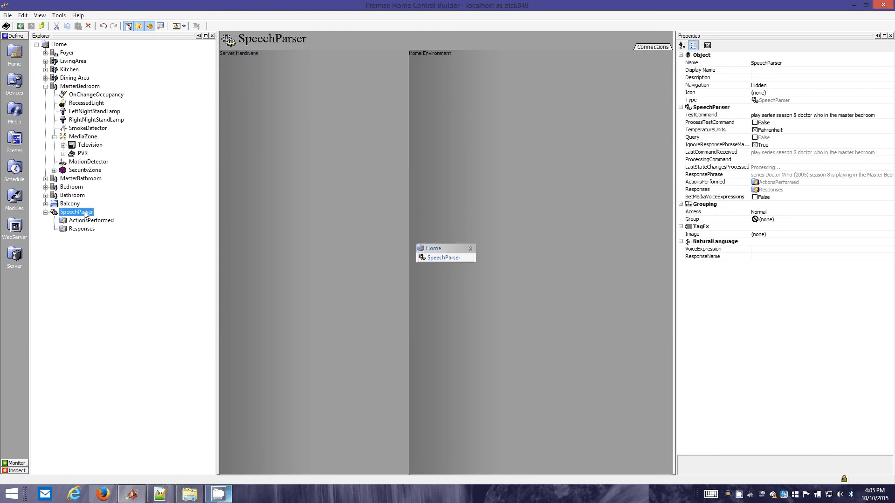
# Examine SpeechParser's ProcessTestCommand and SetMediaVoiceExpressions properties, widening the property name column
pyautogui.click(742, 108)
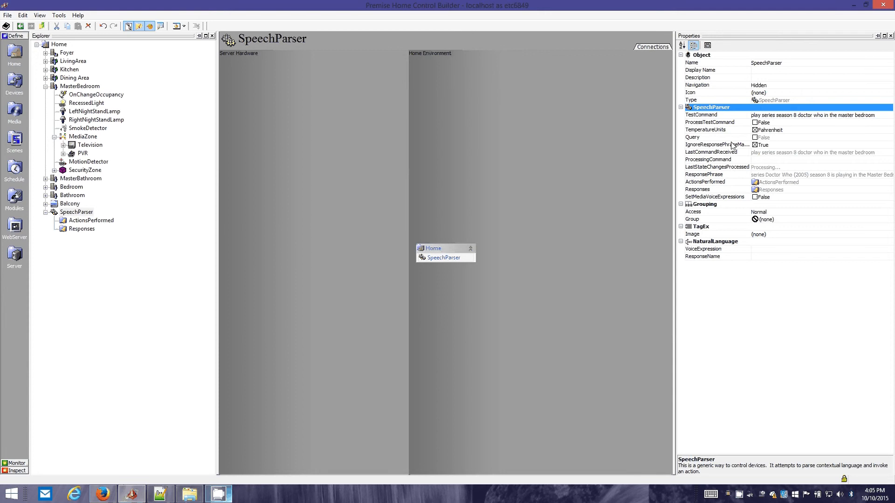
pyautogui.click(721, 123)
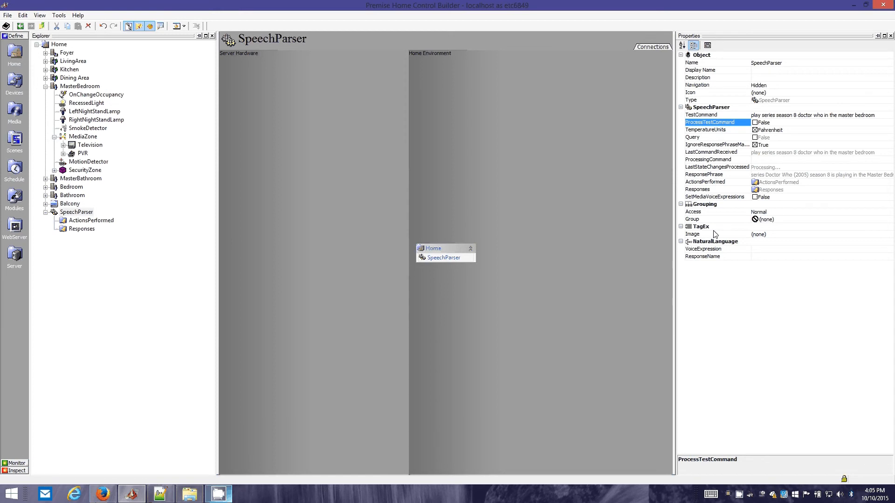
pyautogui.click(83, 220)
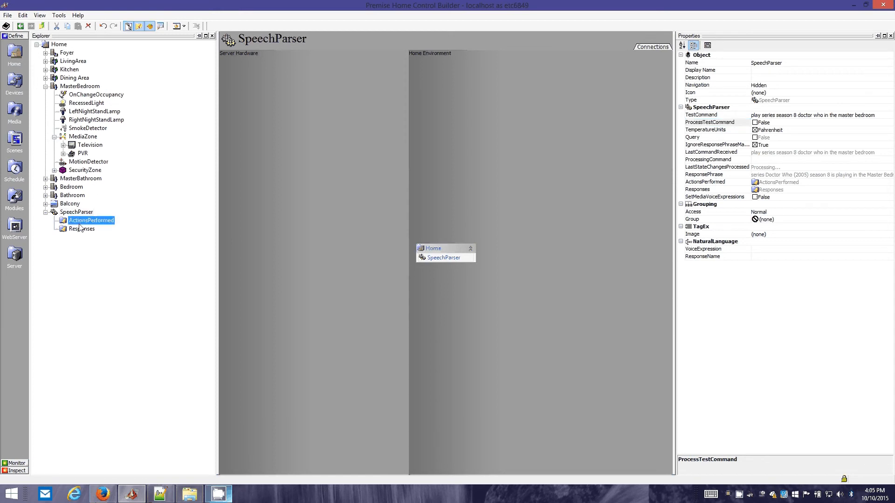
pyautogui.click(77, 212)
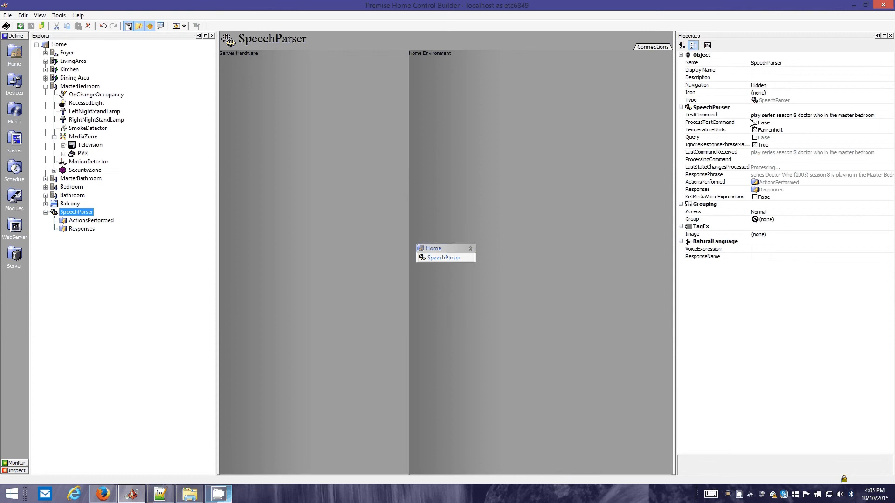
pyautogui.moveTo(752, 123); pyautogui.dragTo(773, 122)
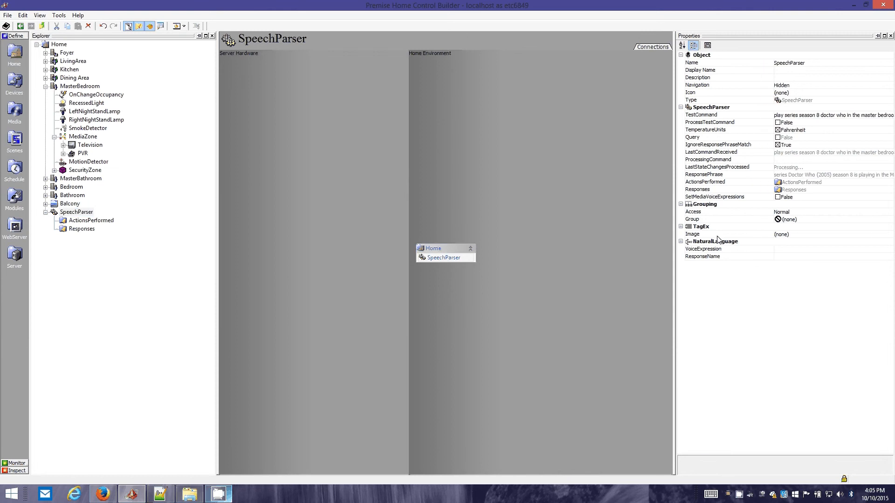
pyautogui.click(713, 197)
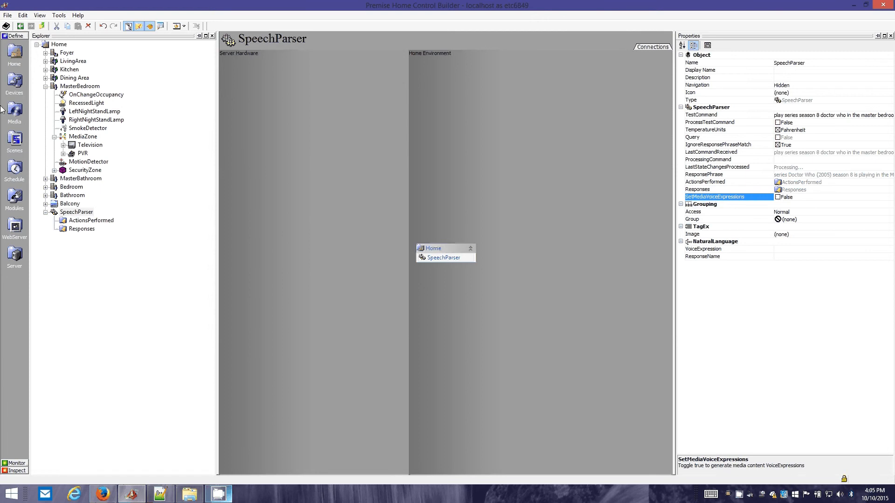
# Open the song Rimshot (Intro) in the Baduizm album of KODI_Music and examine its DefaultSearch property
pyautogui.click(14, 111)
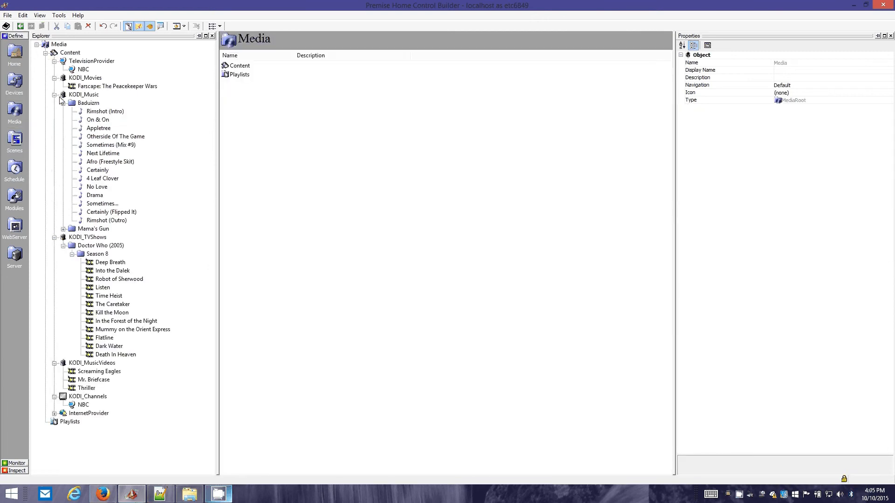
pyautogui.click(93, 112)
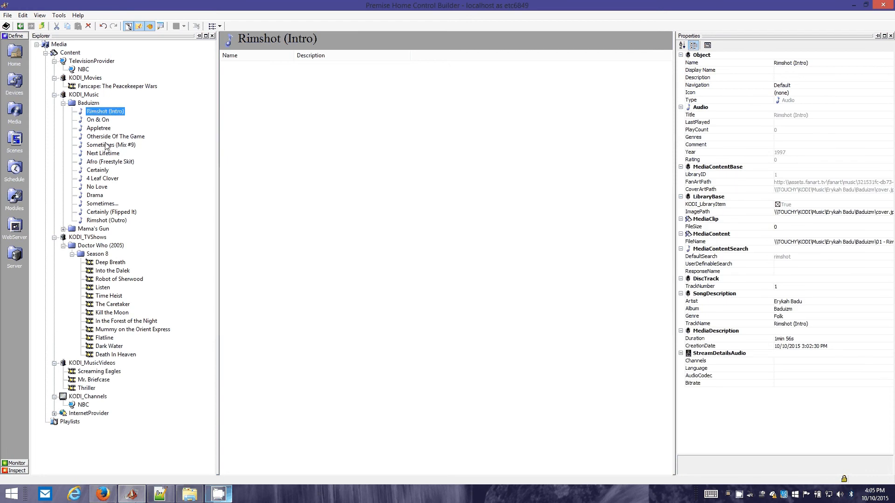
pyautogui.moveTo(676, 172); pyautogui.dragTo(552, 182)
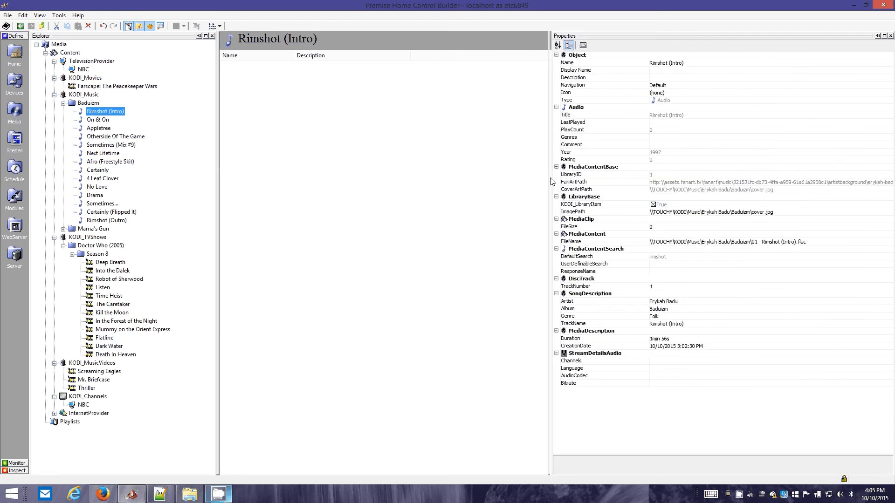
pyautogui.click(604, 260)
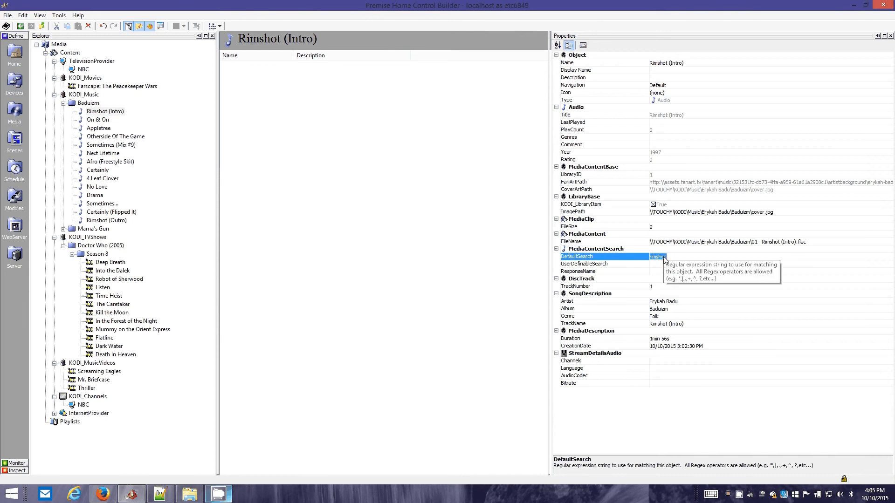
# Set the UserDefinableSearch property of Rimshot (Intro) to rim shot
pyautogui.click(569, 264)
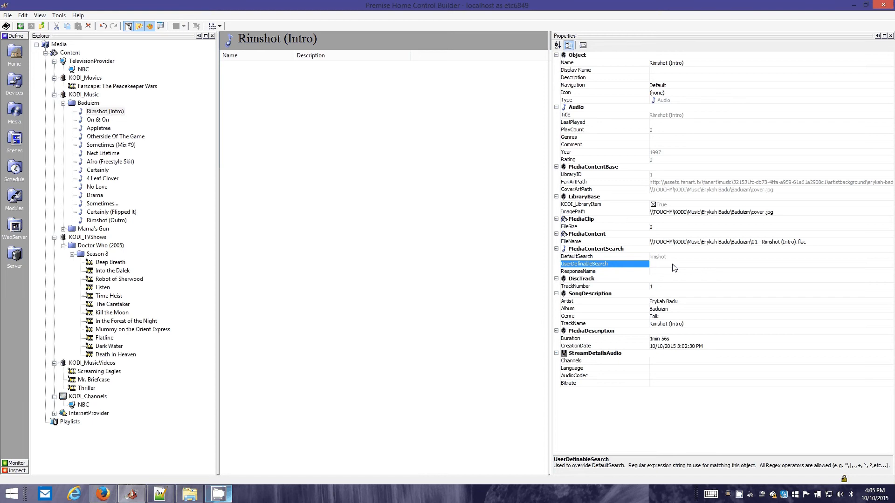
pyautogui.write('rim shot')
pyautogui.press('BackSpace')
pyautogui.press('Return')
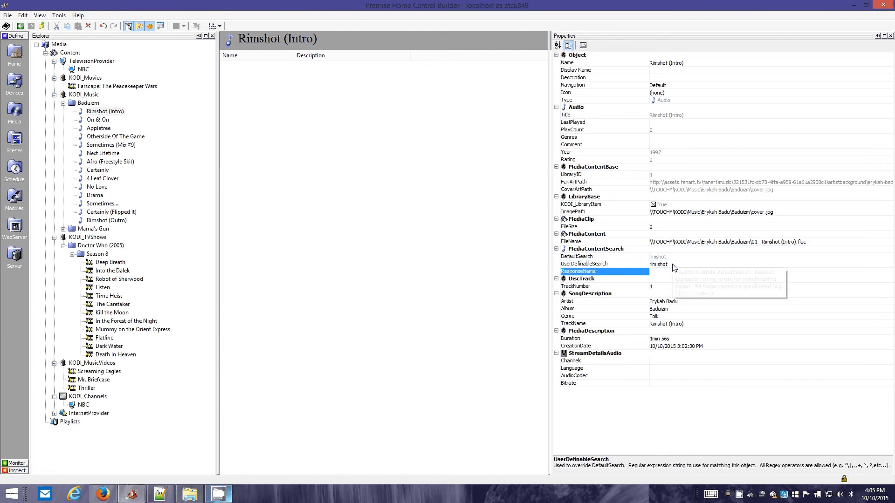
# Extend the UserDefinableSearch expression of Rimshot (Intro) to rim shot|rimshot and review its two alternatives
pyautogui.click(673, 264)
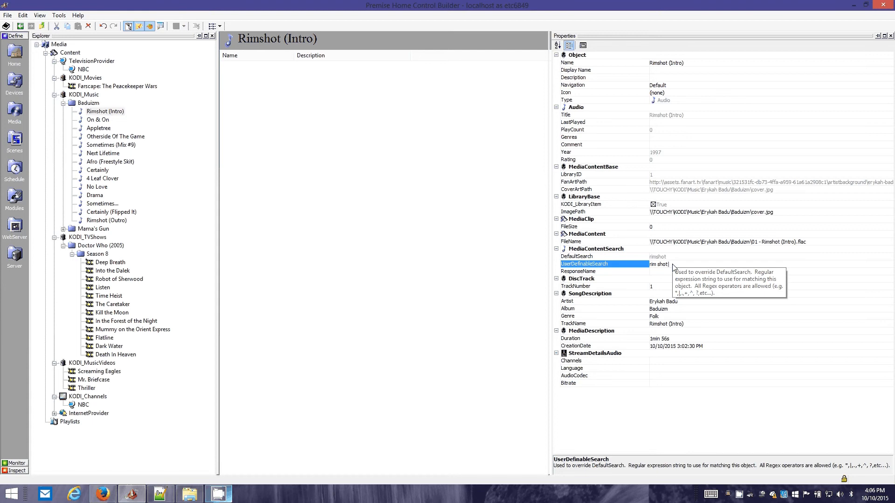
pyautogui.write('|rimshot')
pyautogui.press('Down')
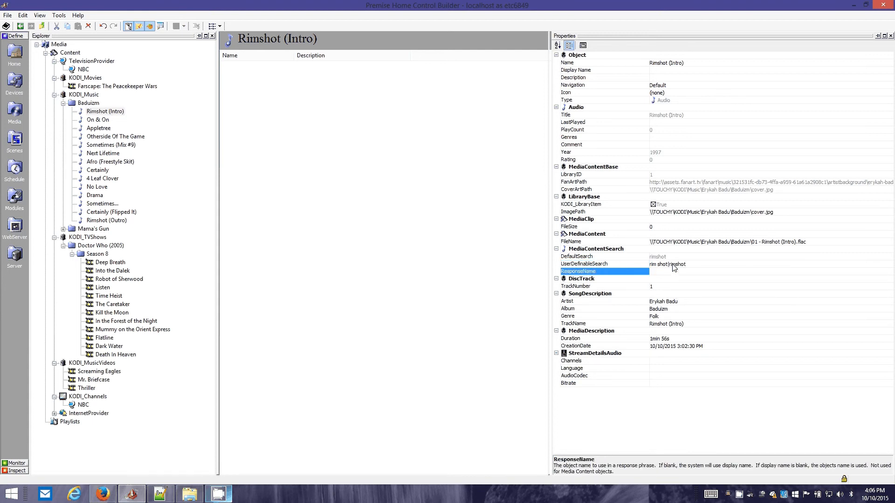
pyautogui.press('Up')
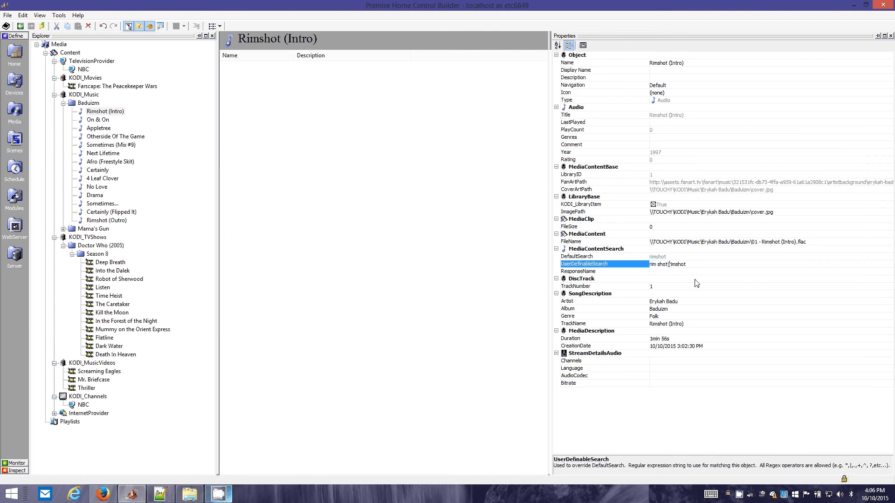
pyautogui.hotkey('ctrl', 'shift', 'Left')
pyautogui.press('Left')
pyautogui.hotkey('ctrl', 'shift', 'Left')
pyautogui.hotkey('ctrl', 'shift', 'Left')
pyautogui.click(707, 271)
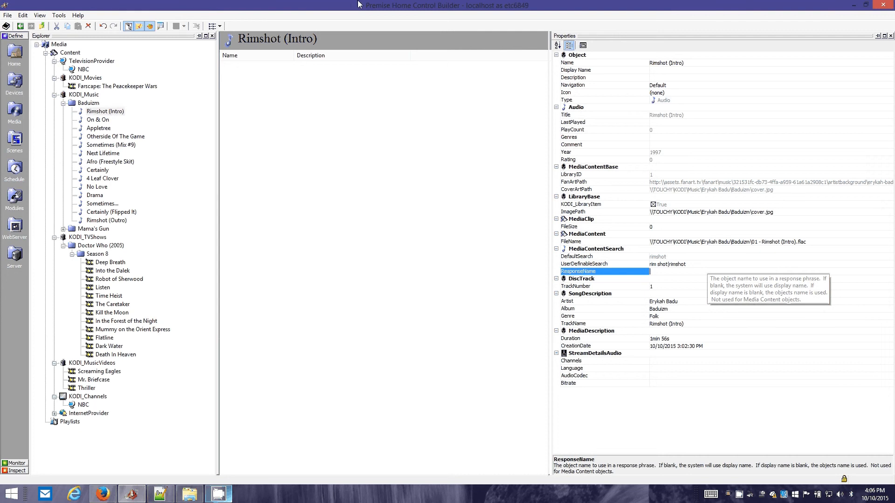
# Compare the DefaultSearch values of the songs Rimshot (Intro), Sometimes (Mix #9) and Afro (Freestyle Skit)
pyautogui.click(122, 113)
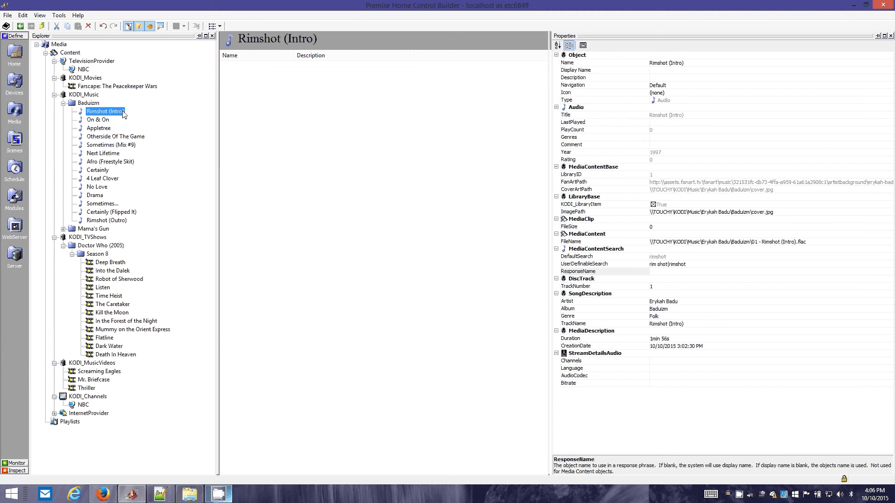
pyautogui.click(675, 257)
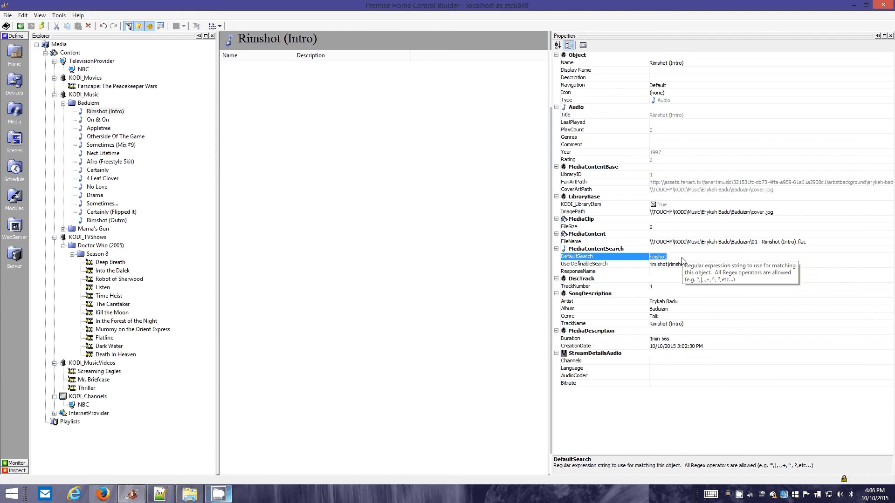
pyautogui.click(127, 146)
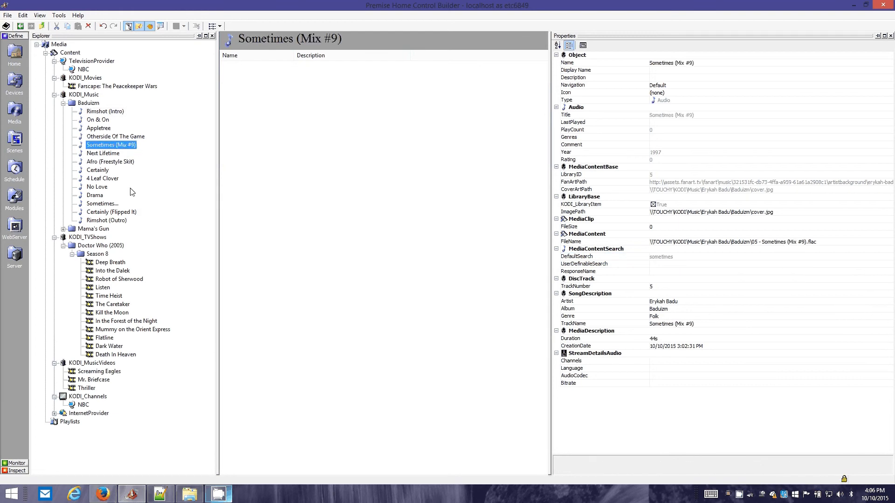
pyautogui.click(103, 163)
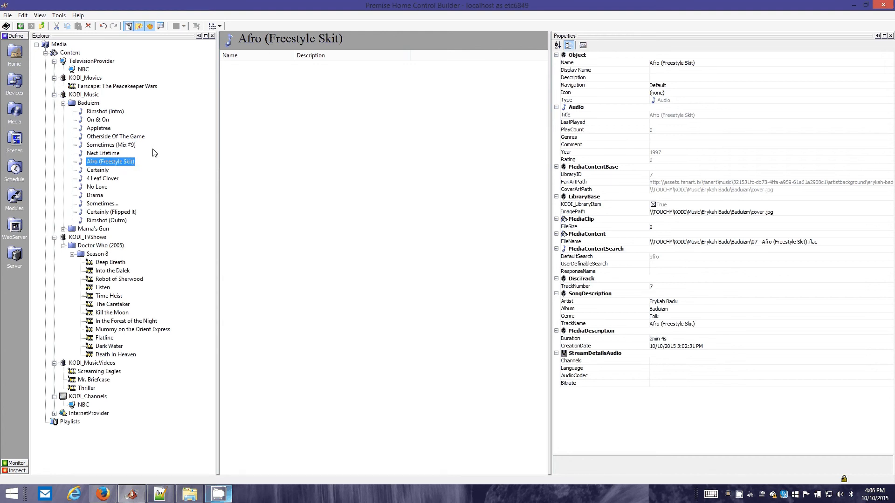
# Compare the DefaultSearch and UserDefinableSearch values of the Baduizm songs Certainly (Flipped It), Rimshot (Outro) and Rimshot (Intro)
pyautogui.click(122, 212)
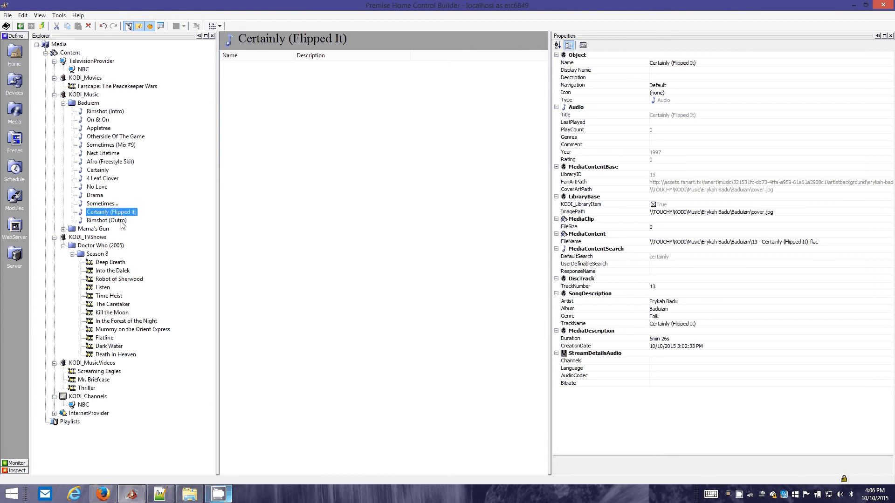
pyautogui.click(114, 220)
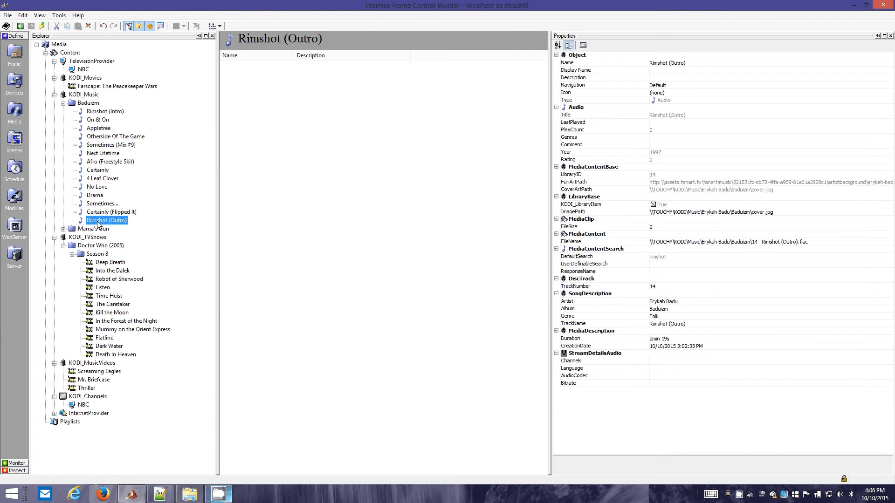
pyautogui.click(91, 213)
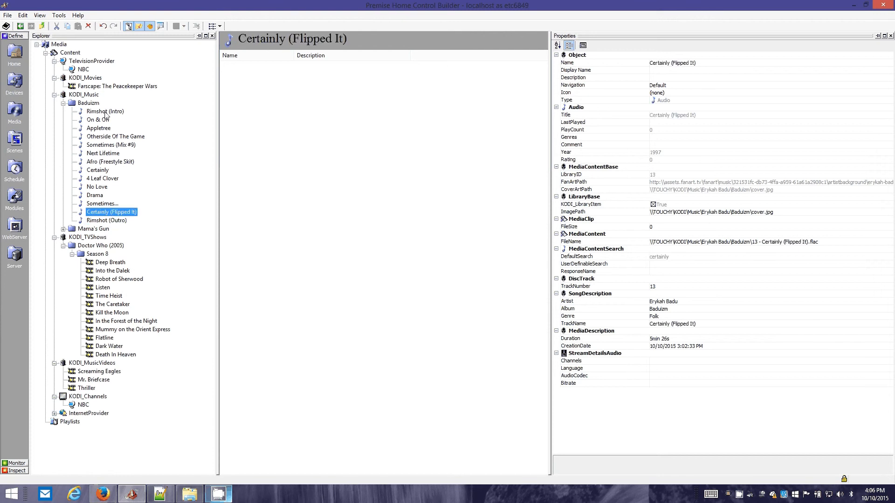
pyautogui.click(105, 113)
pyautogui.click(119, 220)
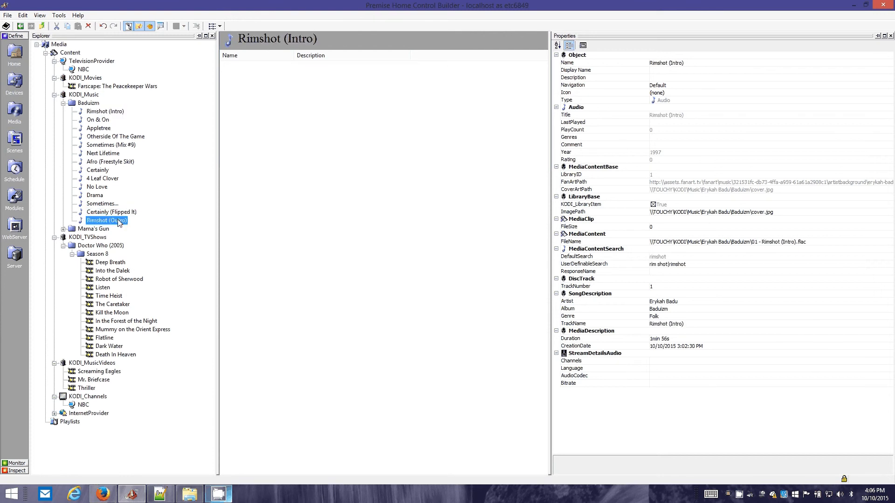
pyautogui.click(100, 110)
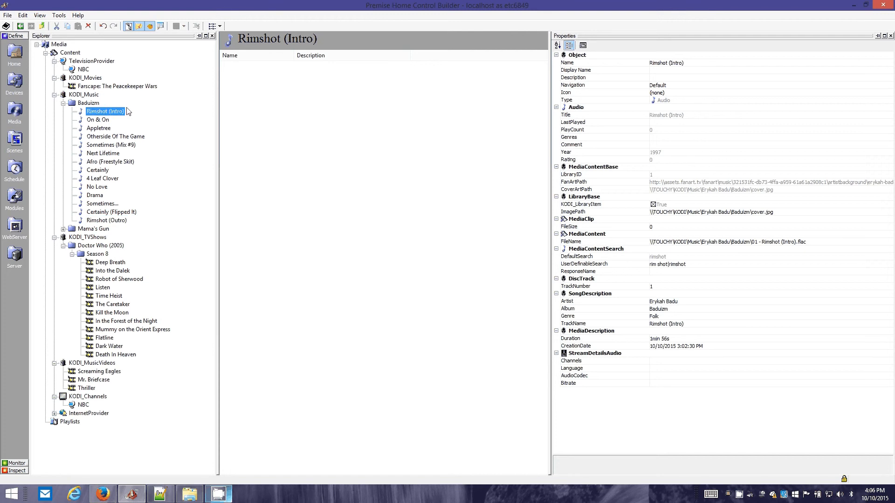
pyautogui.click(120, 222)
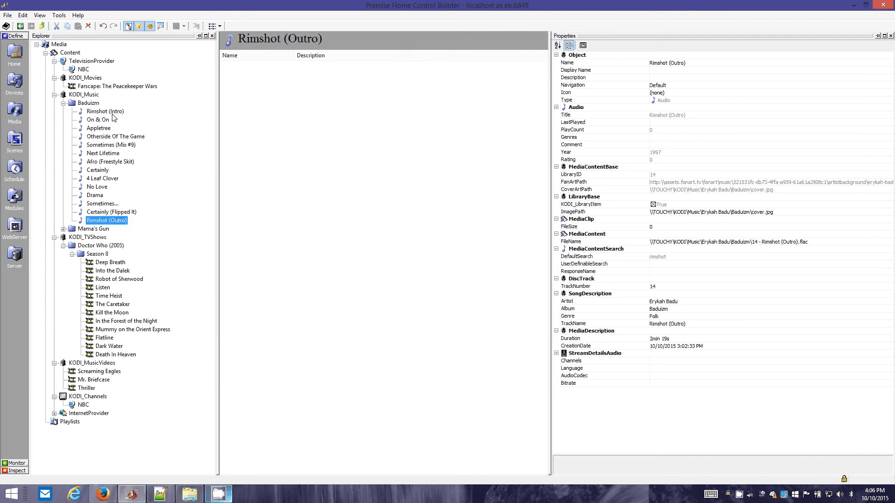
pyautogui.click(114, 114)
pyautogui.click(119, 221)
pyautogui.click(115, 112)
pyautogui.click(108, 218)
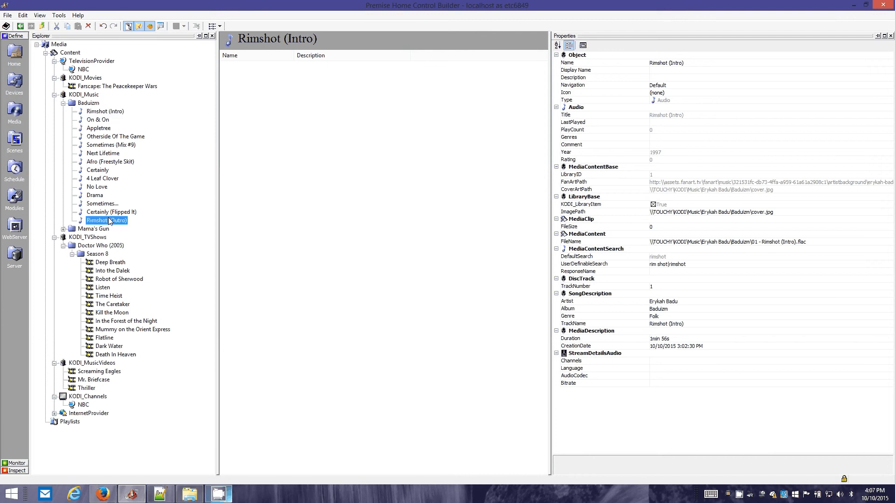
# Examine the DefaultSearch property and the MediaContentSearch class description of the song 4 Leaf Clover
pyautogui.click(104, 180)
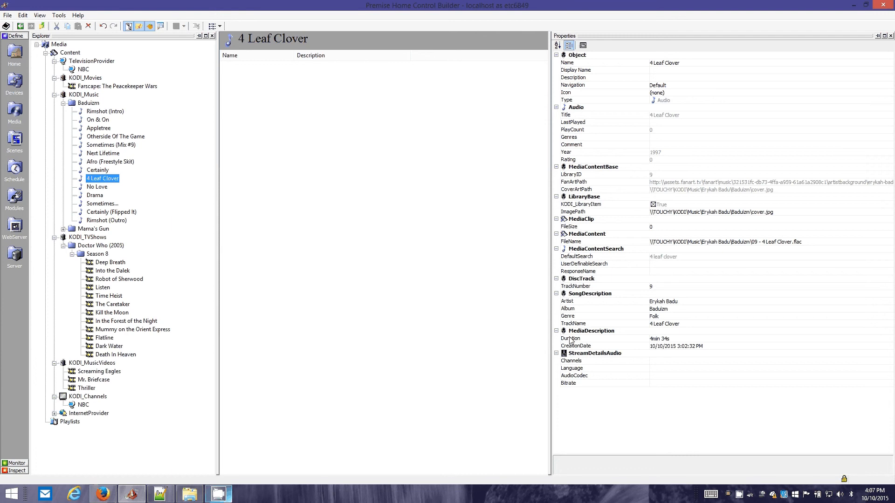
pyautogui.click(650, 259)
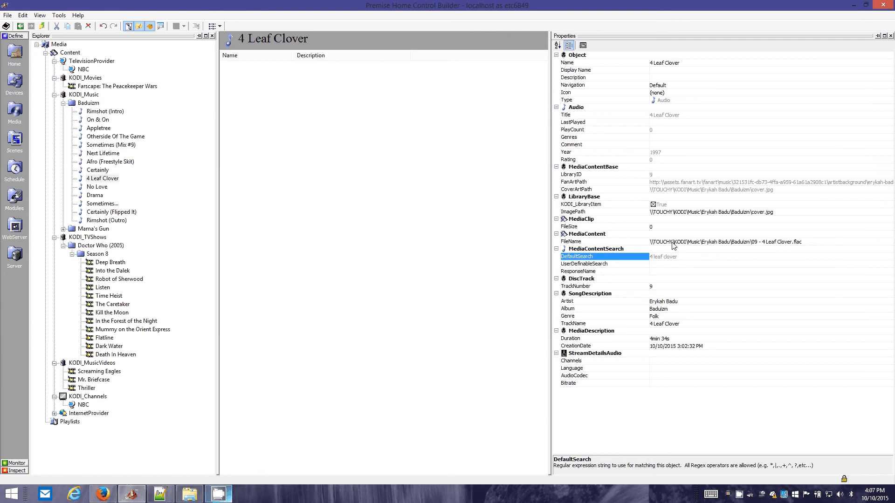
pyautogui.click(640, 248)
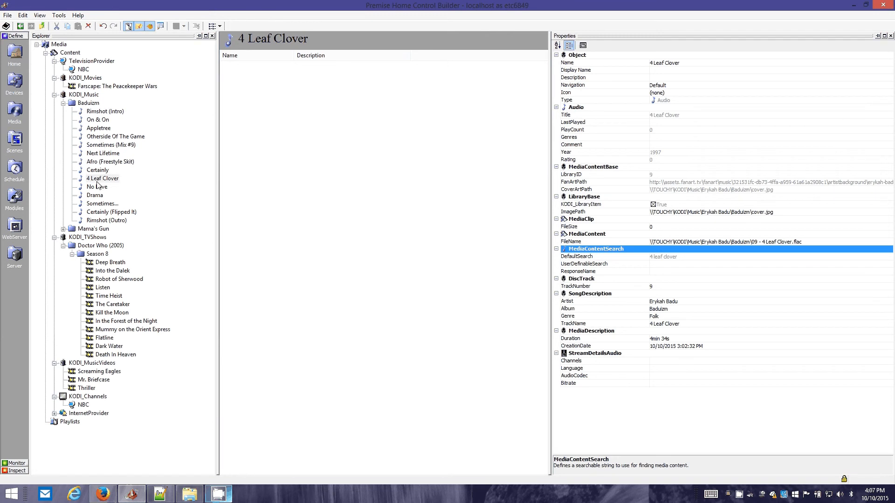
# Expand the Mama's Gun album and set the UserDefinableSearch property of Hey Sugah to hey sugar|hey sugah
pyautogui.doubleClick(96, 231)
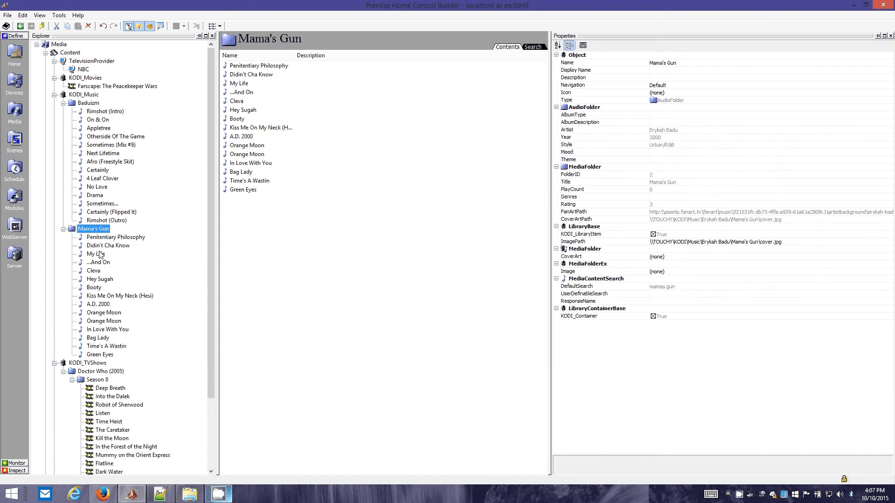
pyautogui.scroll(-4, 176, 294)
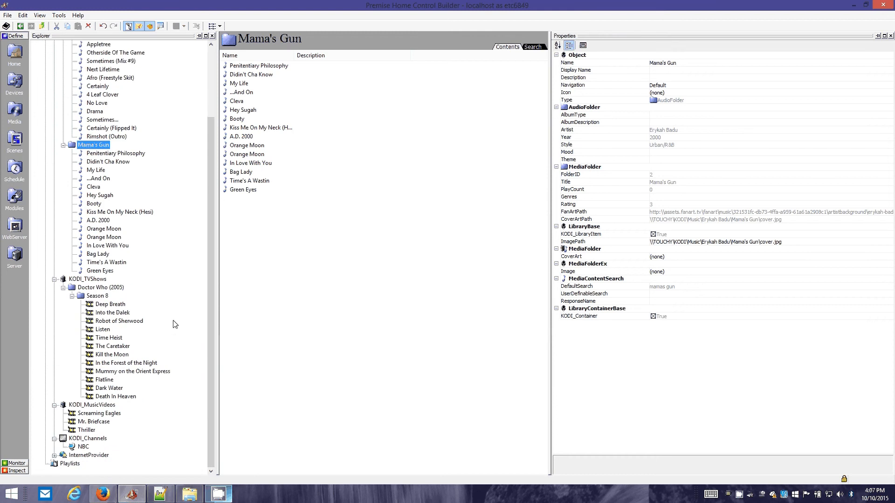
pyautogui.scroll(3, 119, 220)
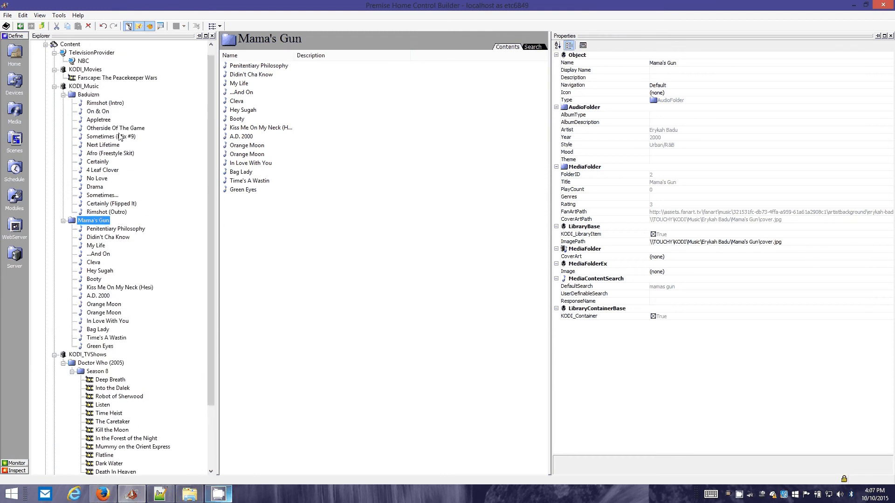
pyautogui.click(103, 274)
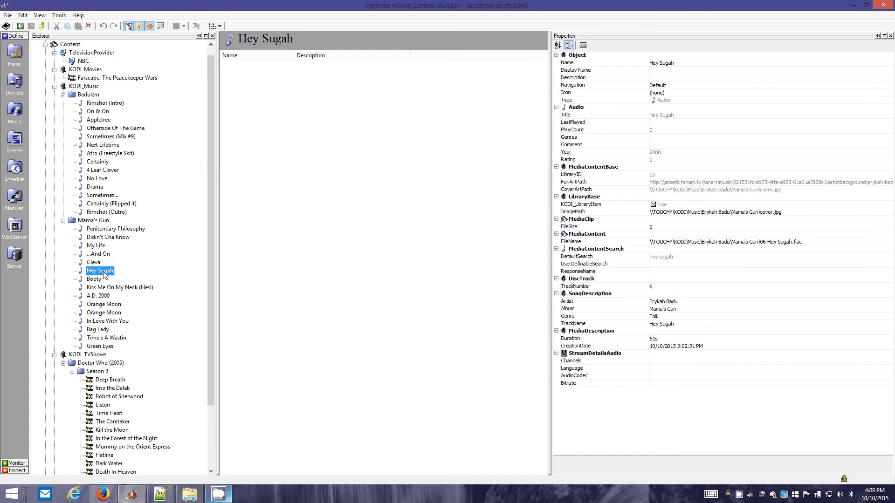
pyautogui.click(695, 264)
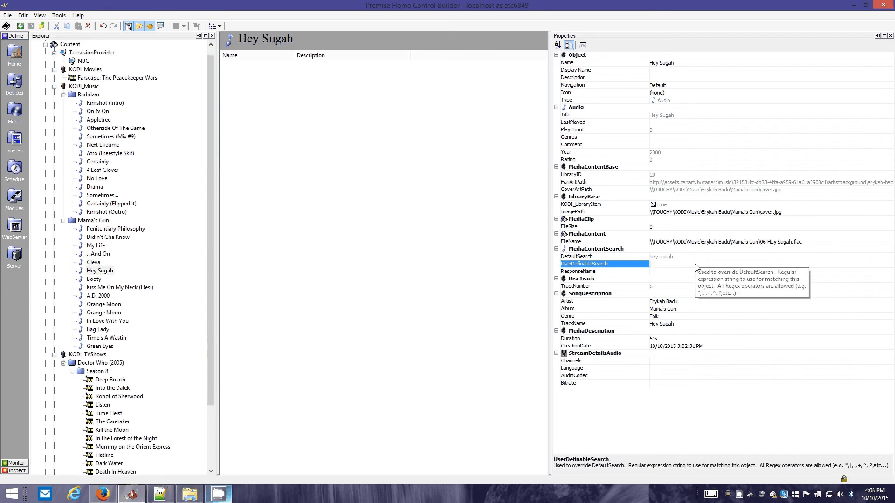
pyautogui.write('hey sugar|H')
pyautogui.press('Up')
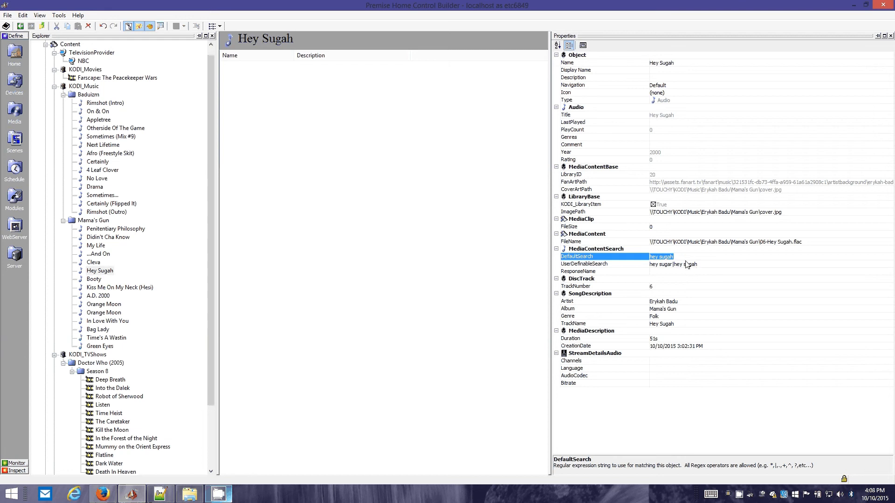
pyautogui.click(686, 264)
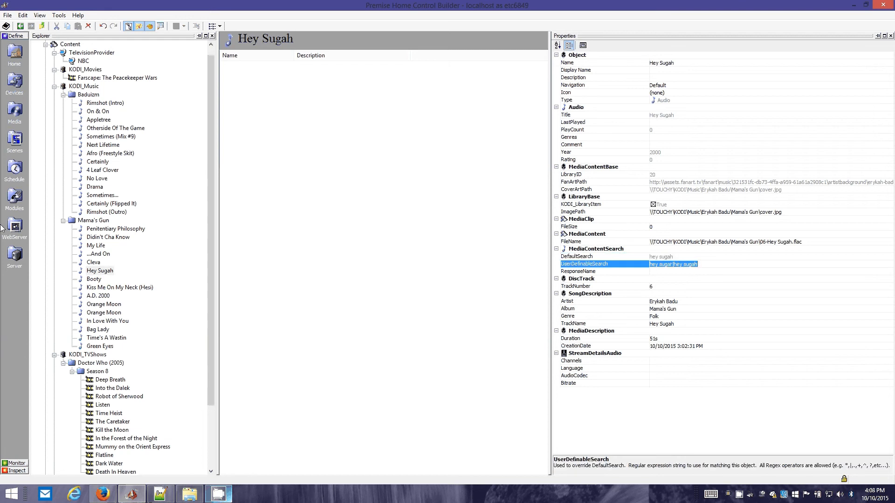
# Open SpeechParser in the Home section and examine the series and season wording of its TestCommand
pyautogui.click(14, 53)
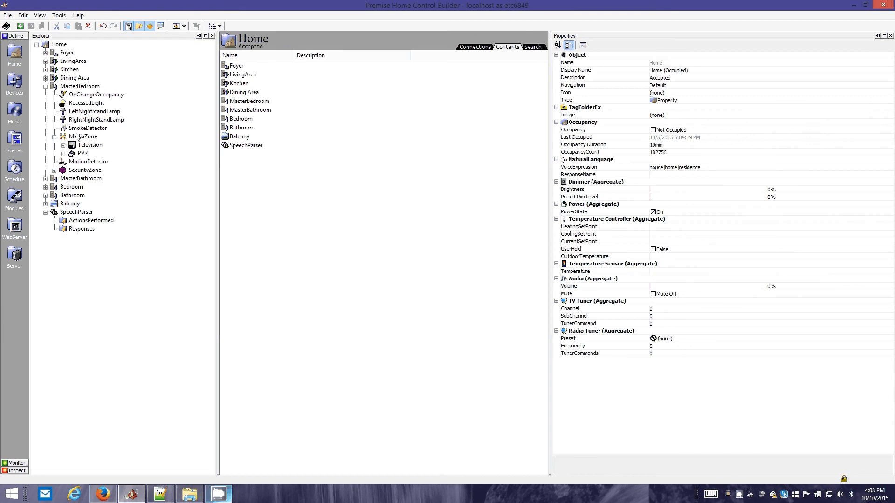
pyautogui.click(77, 212)
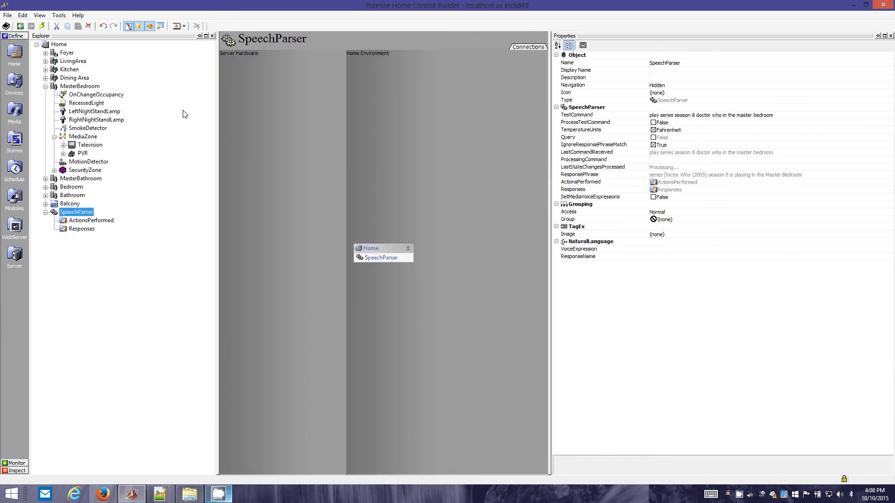
pyautogui.click(706, 116)
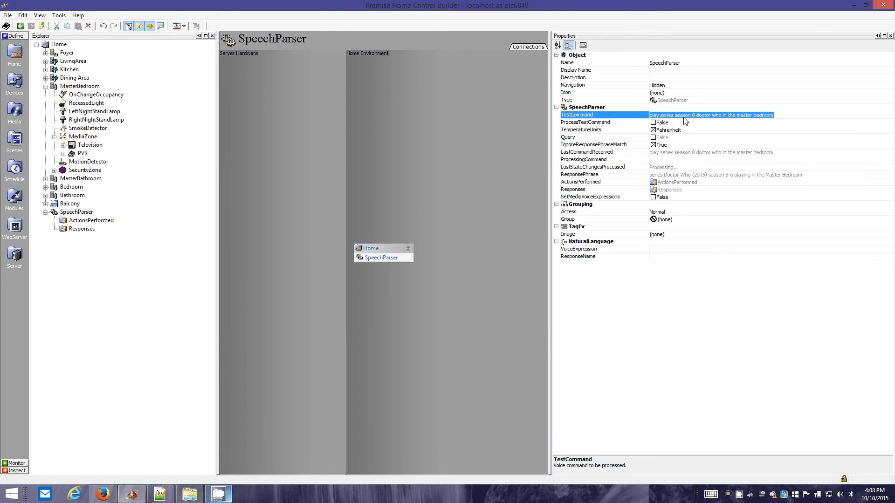
pyautogui.doubleClick(683, 115)
pyautogui.click(697, 115)
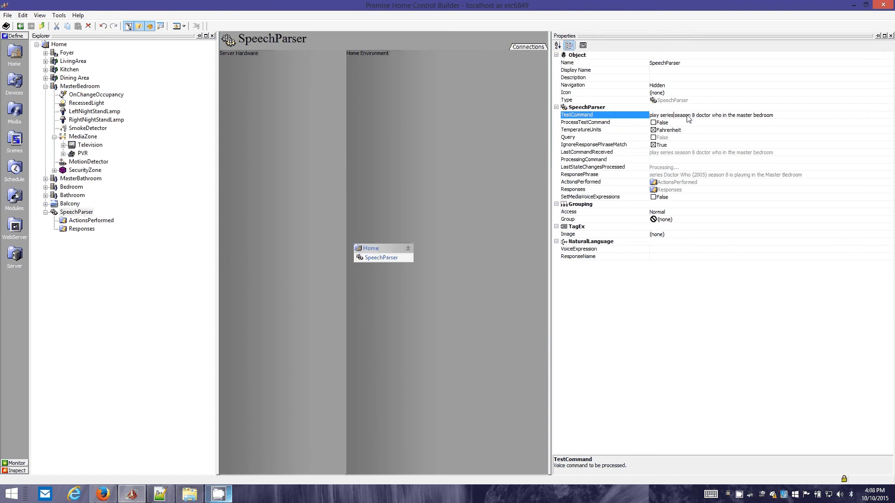
pyautogui.moveTo(674, 116); pyautogui.dragTo(722, 116)
# Remove the word series from SpeechParser's TestCommand, making it play season 8 doctor who in the master bedroom
pyautogui.doubleClick(667, 115)
pyautogui.press('Delete')
pyautogui.write('of')
pyautogui.press('BackSpace')
pyautogui.press('BackSpace')
pyautogui.press('BackSpace')
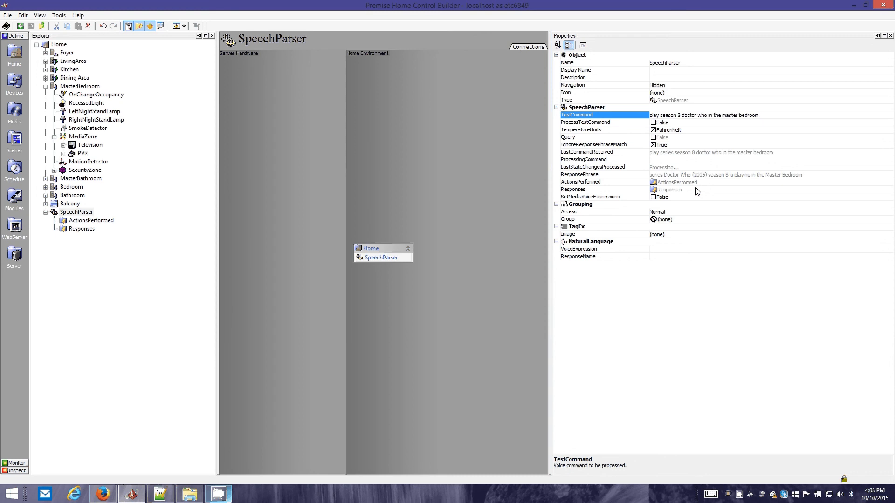
# Insert series after play in the TestCommand again and highlight its season 8 part
pyautogui.press('super')
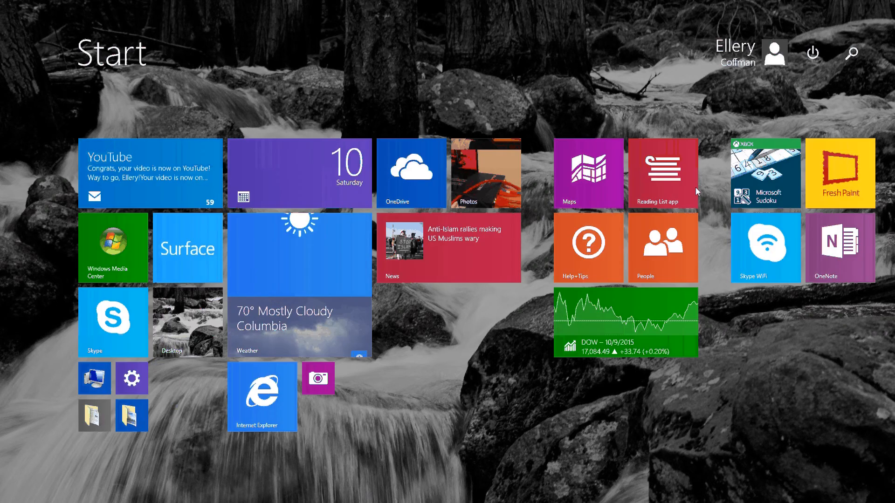
pyautogui.press('super')
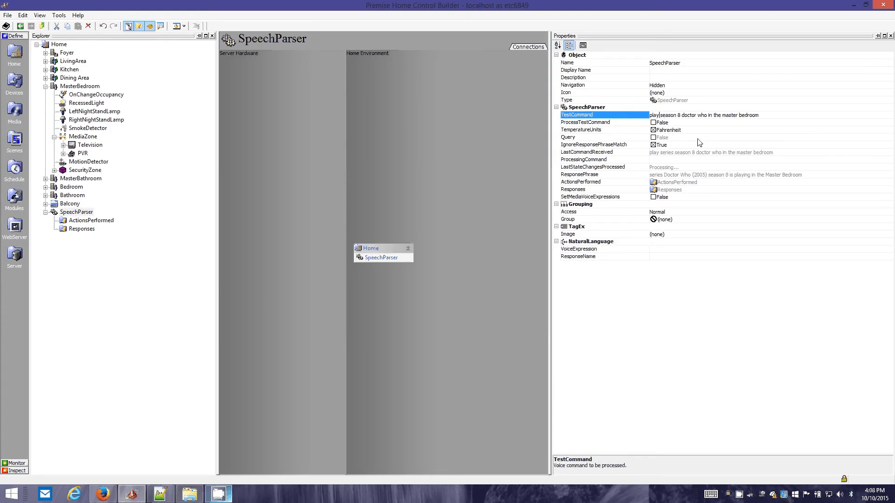
pyautogui.write('series')
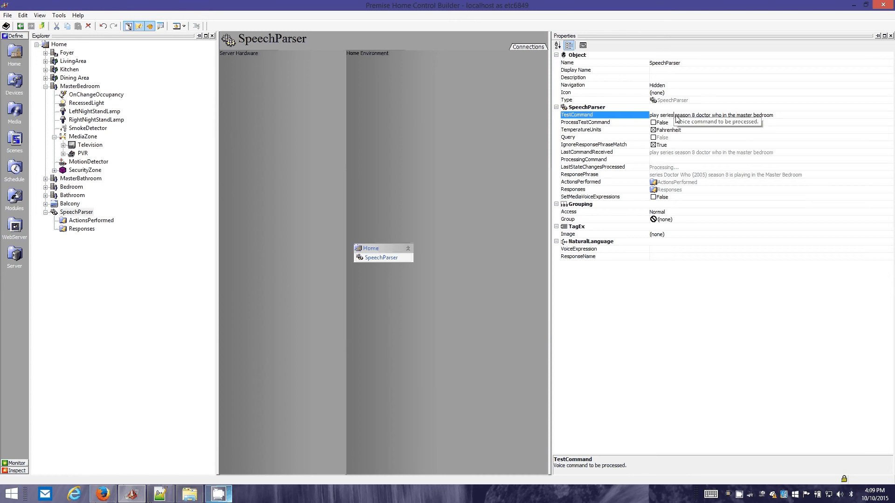
pyautogui.moveTo(675, 116); pyautogui.dragTo(694, 126)
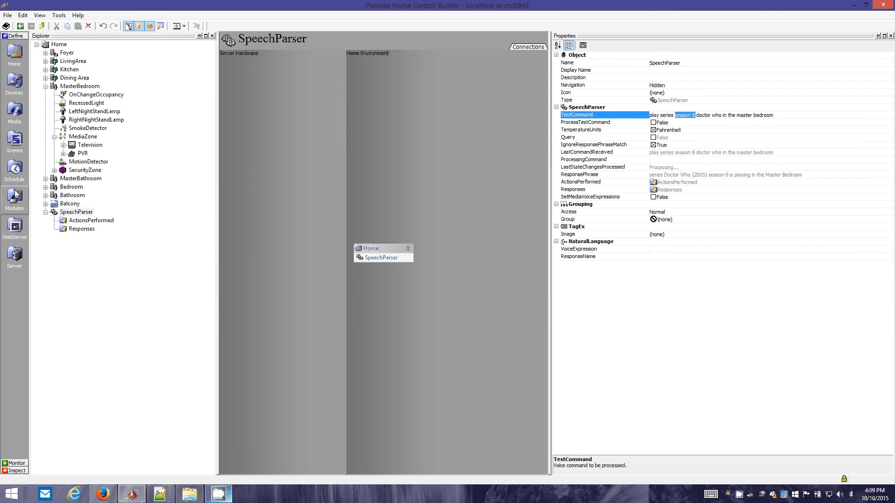
# Return to the Media section and collapse the KODI_Music and KODI_Movies providers
pyautogui.click(19, 110)
pyautogui.doubleClick(74, 95)
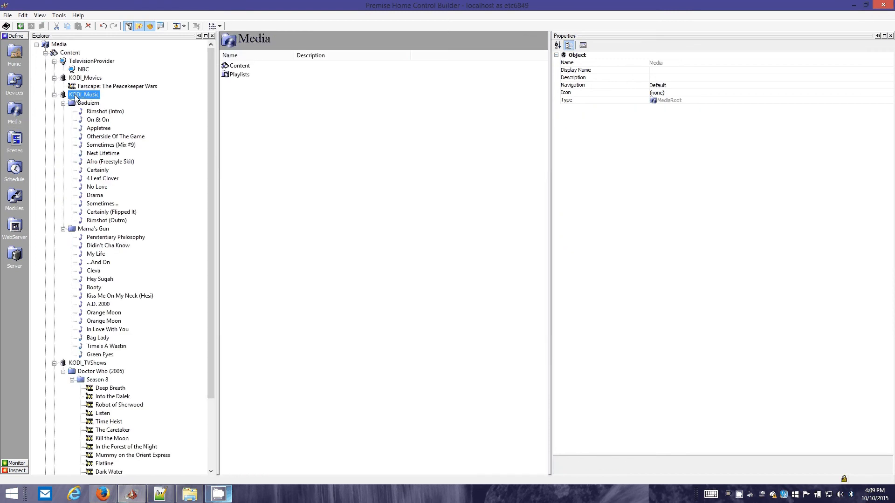
pyautogui.doubleClick(74, 78)
pyautogui.click(77, 95)
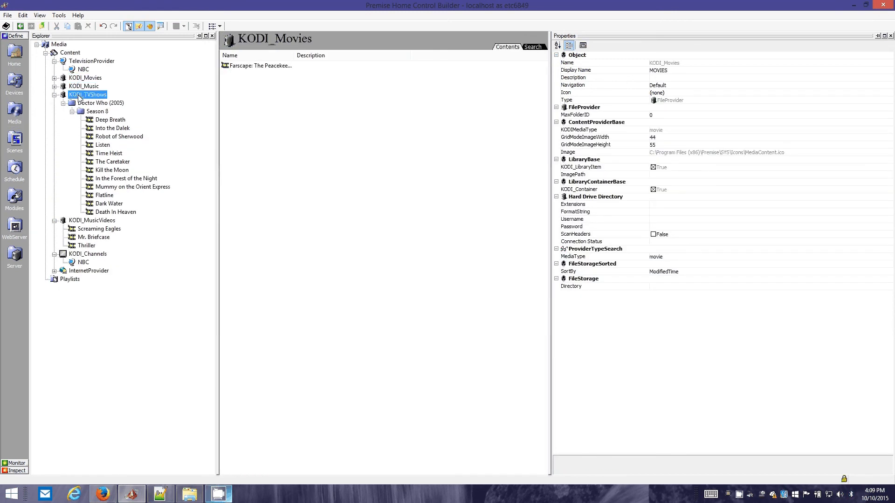
# Examine the DefaultSearch and Type properties of the Doctor Who (2005) folder under KODI_TVShows
pyautogui.click(79, 103)
pyautogui.click(84, 112)
pyautogui.click(87, 104)
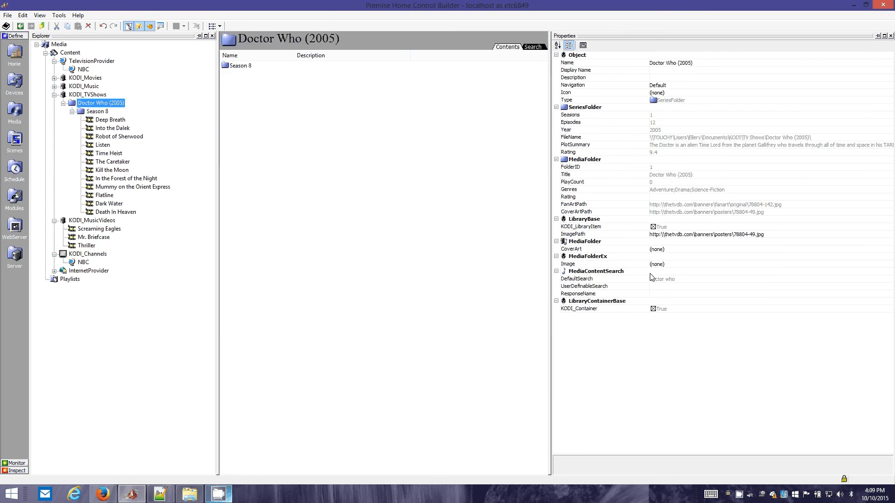
pyautogui.click(688, 281)
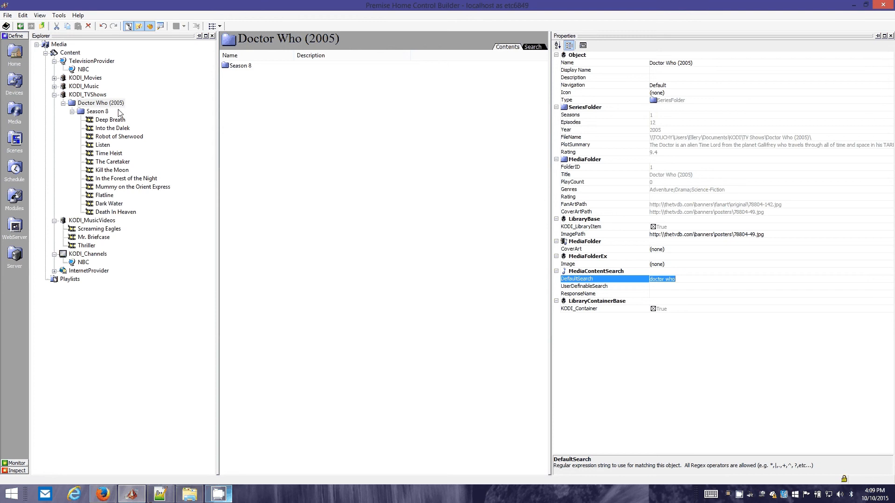
pyautogui.click(707, 99)
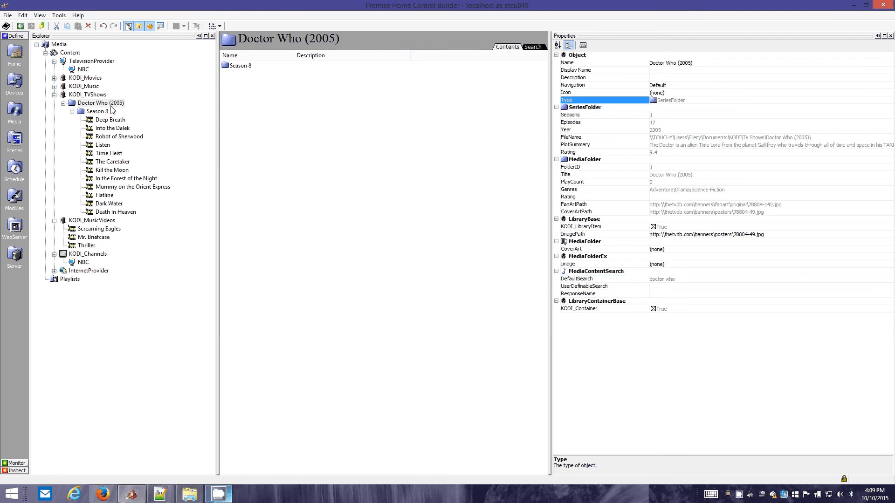
# Review the Season 8 folder and its episodes Deep Breath, Into the Dalek and Robot of Sherwood, including Deep Breath's LibraryID
pyautogui.click(100, 113)
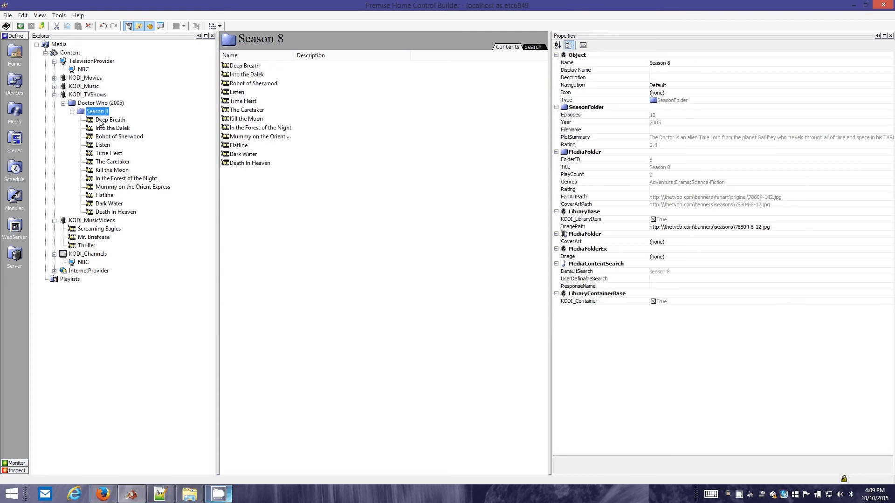
pyautogui.click(100, 121)
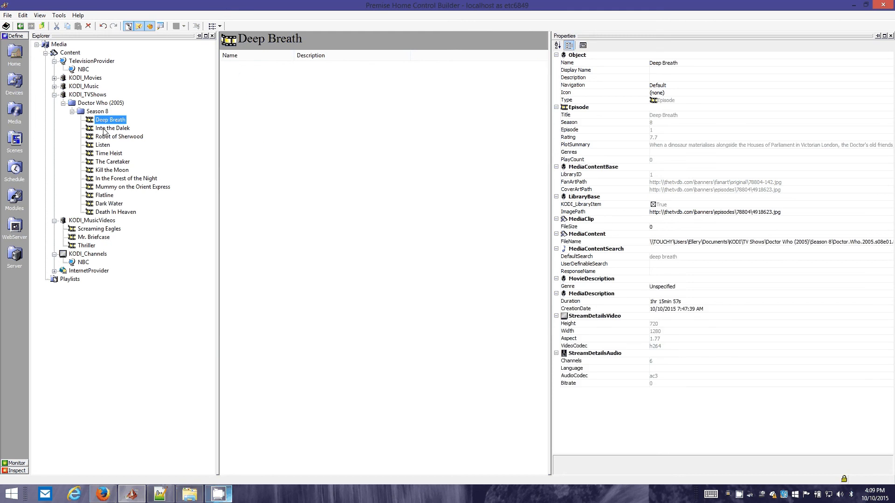
pyautogui.click(104, 128)
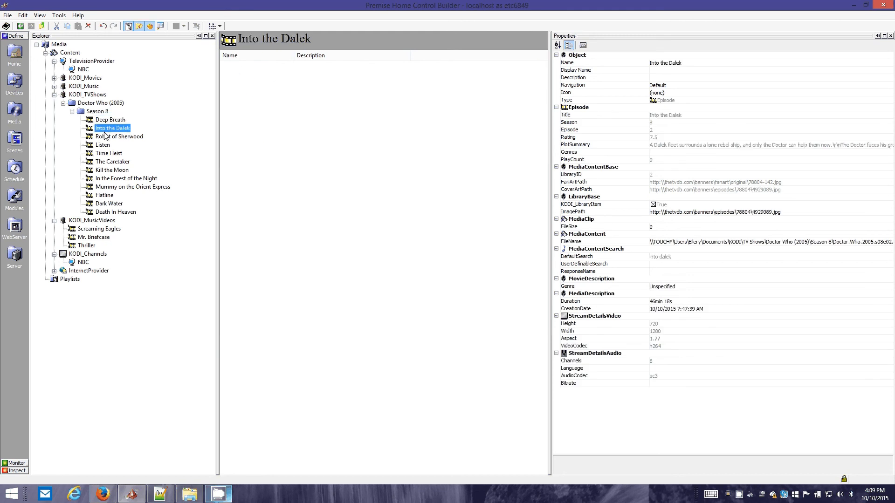
pyautogui.click(104, 136)
pyautogui.click(106, 122)
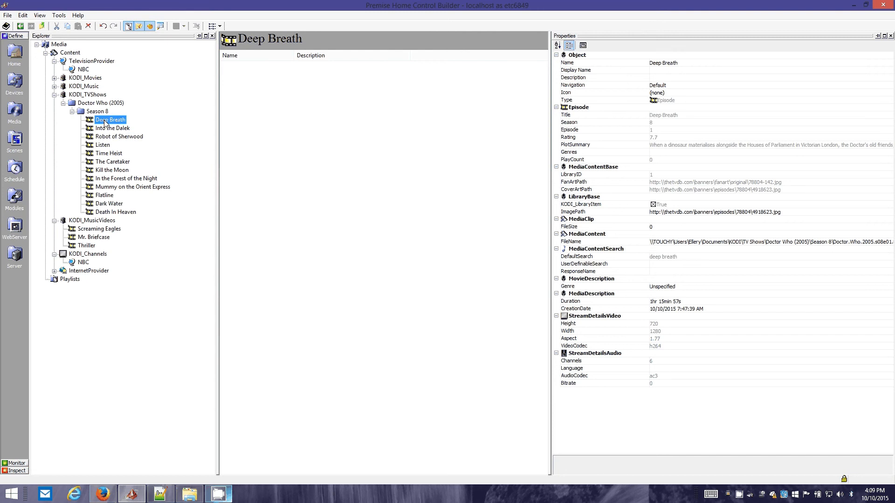
pyautogui.click(656, 175)
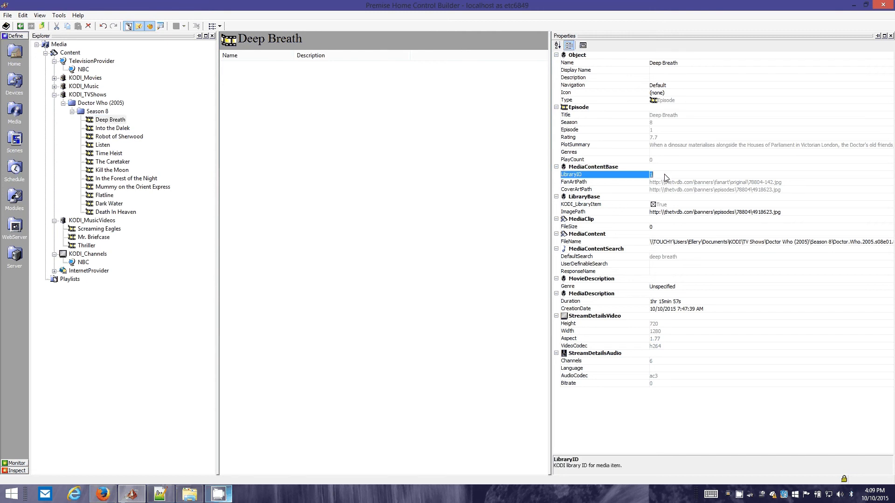
# Leave the Deep Breath episode and open the SpeechParser object in the Home section
pyautogui.click(106, 120)
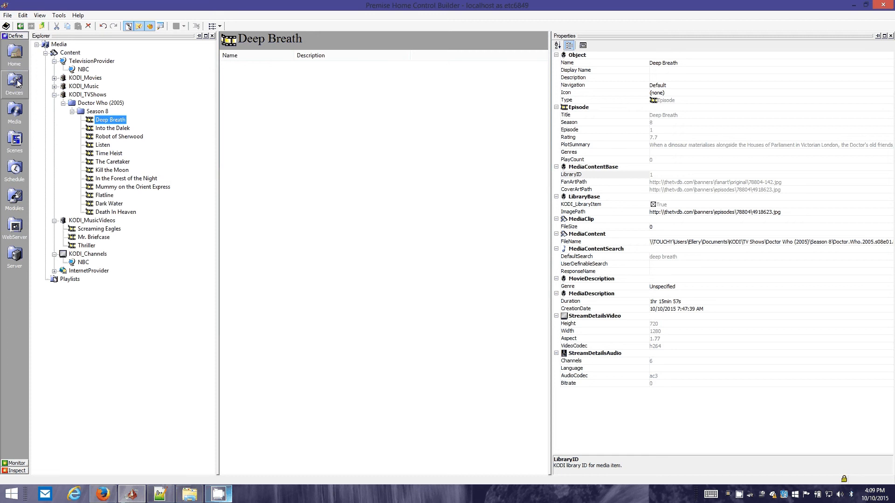
pyautogui.click(14, 53)
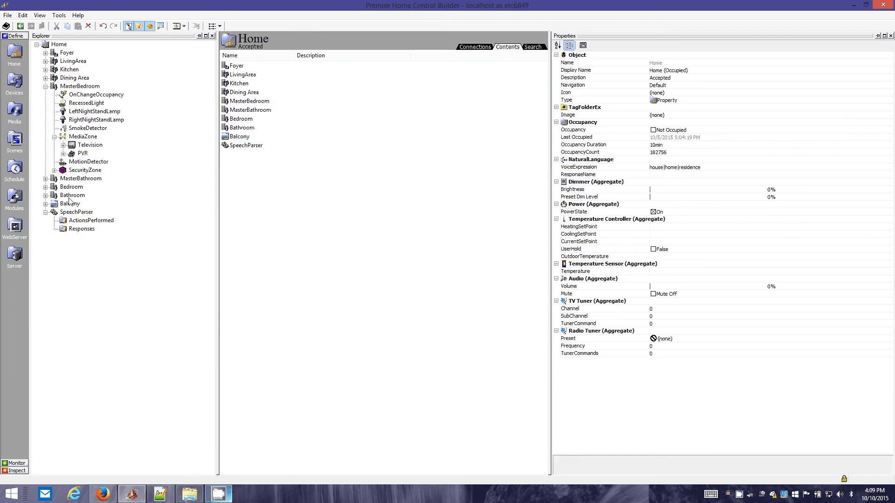
pyautogui.click(74, 213)
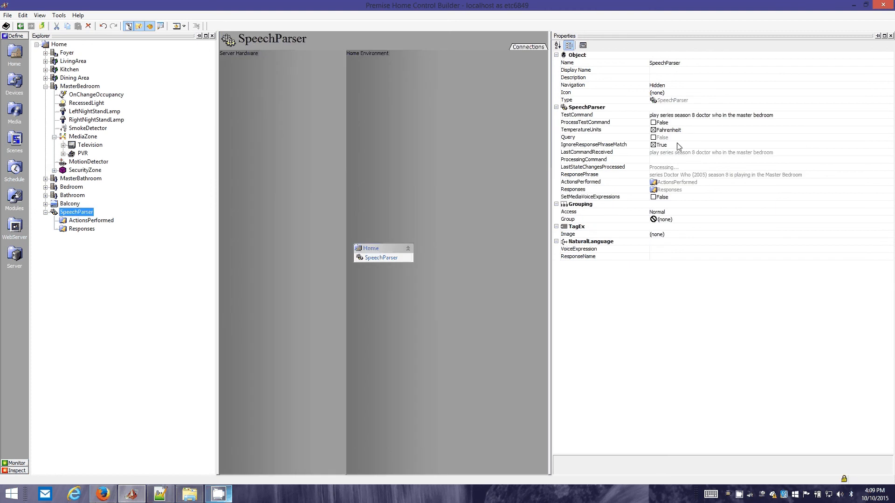
# Change the TestCommand to "play song on and on in the master bedroom" and process it
pyautogui.click(672, 117)
pyautogui.doubleClick(672, 117)
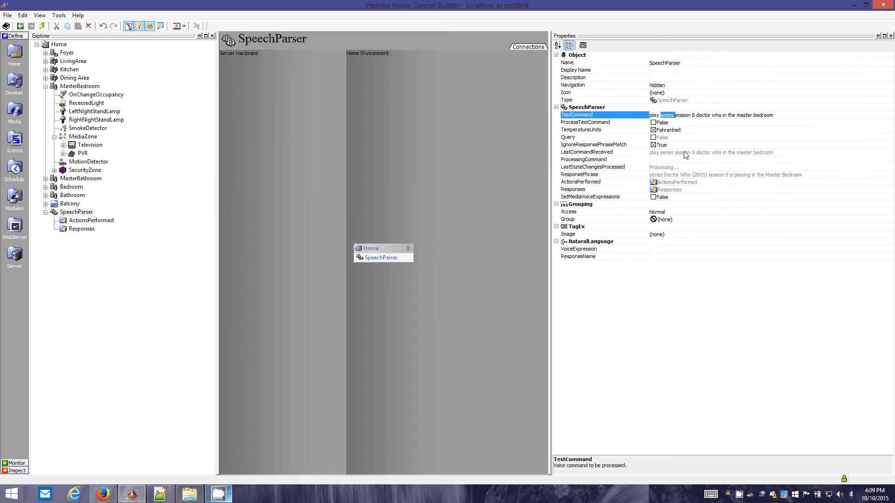
pyautogui.write('song on and on')
pyautogui.hotkey('ctrl', 'shift', 'Right')
pyautogui.hotkey('ctrl', 'shift', 'Right')
pyautogui.hotkey('ctrl', 'shift', 'Right')
pyautogui.hotkey('ctrl', 'shift', 'Right')
pyautogui.hotkey('ctrl', 'shift', 'Right')
pyautogui.hotkey('ctrl', 'shift', 'Right')
pyautogui.hotkey('ctrl', 'shift', 'Left')
pyautogui.hotkey('ctrl', 'shift', 'Left')
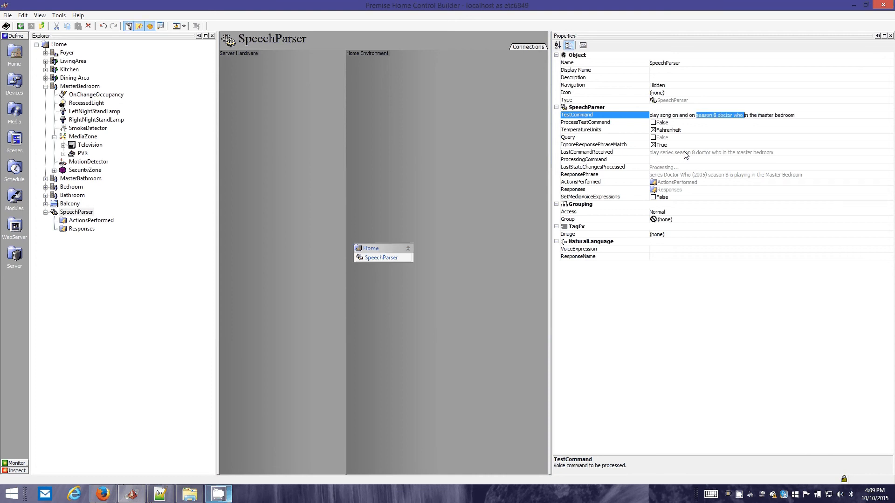
pyautogui.press('Delete')
pyautogui.press('Up')
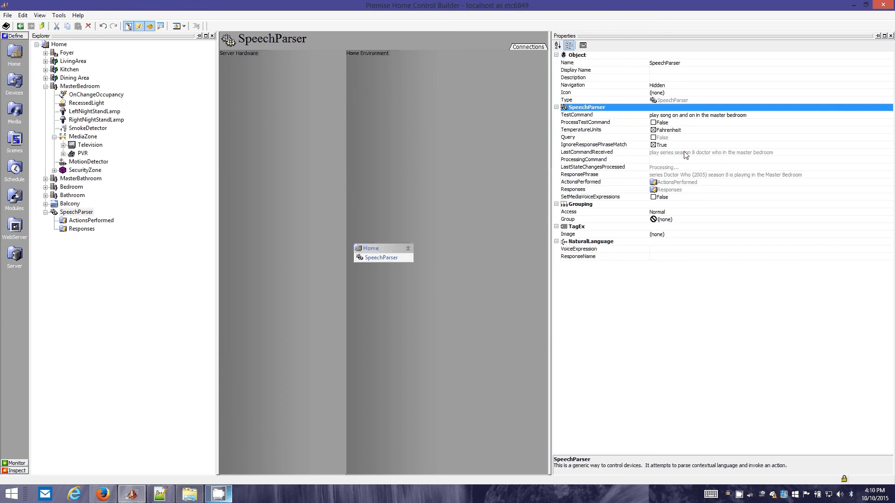
pyautogui.click(652, 123)
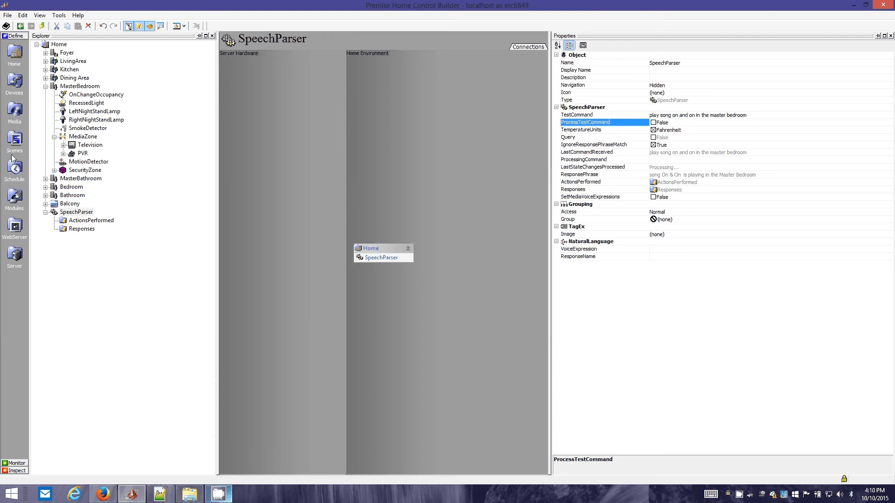
# Examine the Transport [KODI] and Media Content properties of the master bedroom's MediaZone
pyautogui.click(87, 137)
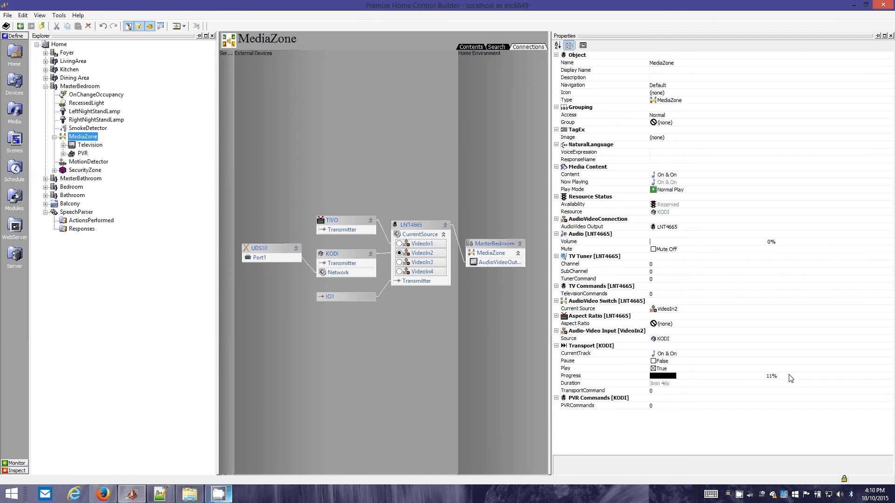
pyautogui.click(722, 347)
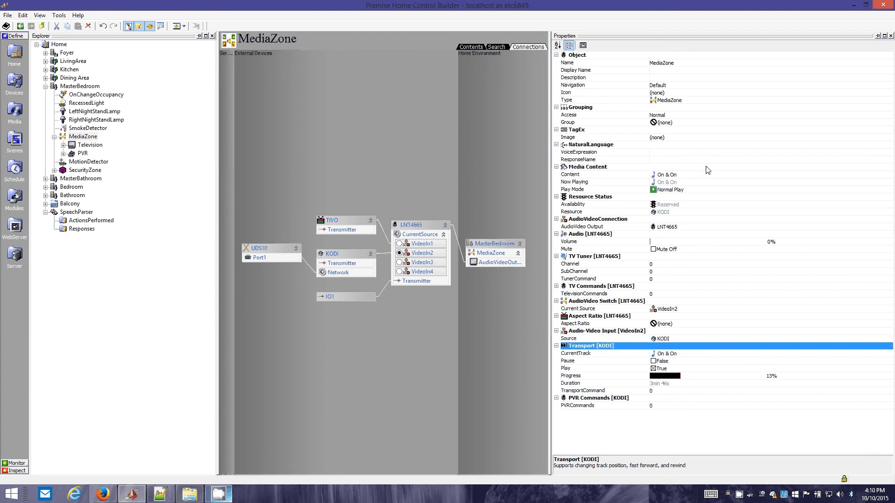
pyautogui.click(679, 168)
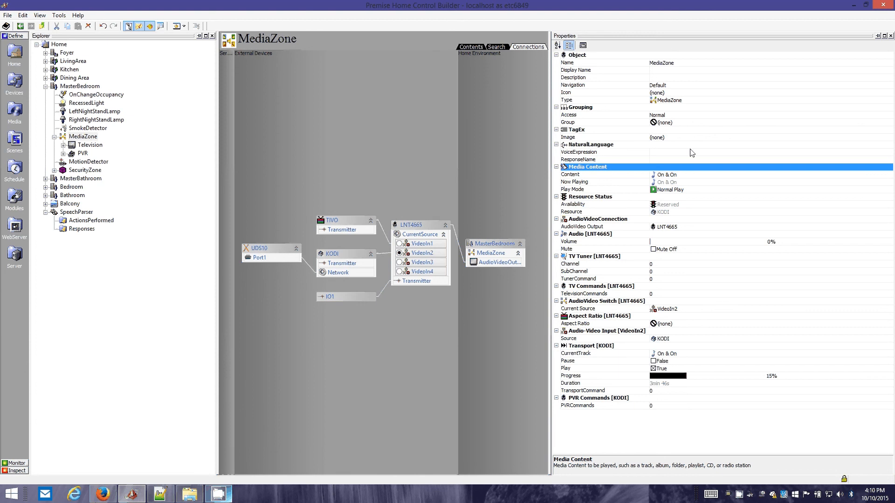
pyautogui.click(684, 175)
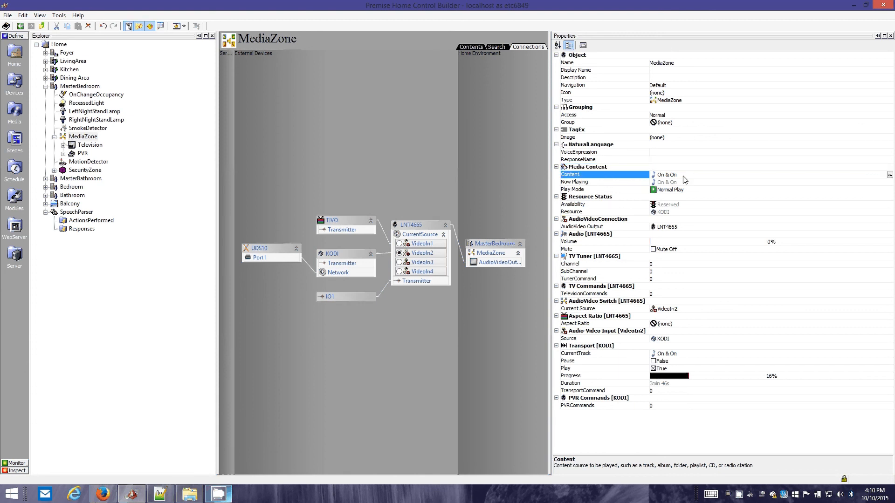
pyautogui.click(684, 167)
pyautogui.click(685, 176)
pyautogui.click(625, 166)
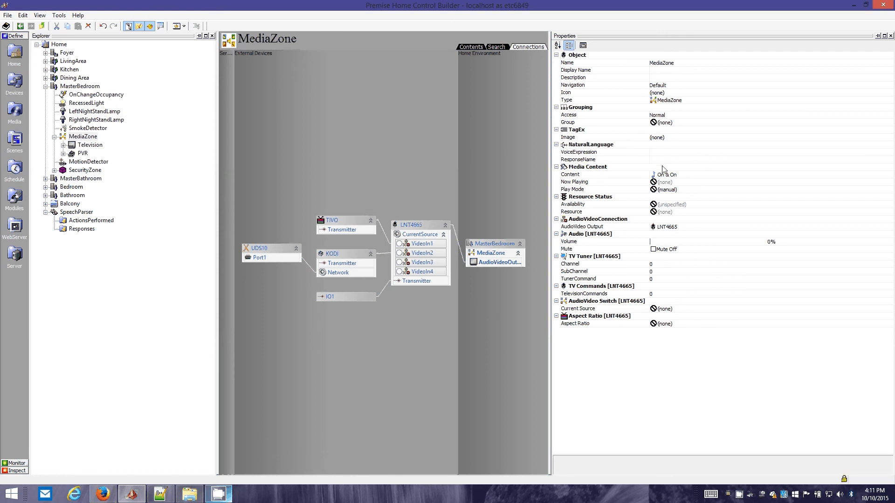
# Review the Content, Now Playing and Play Mode properties of the master bedroom's MediaZone
pyautogui.click(647, 168)
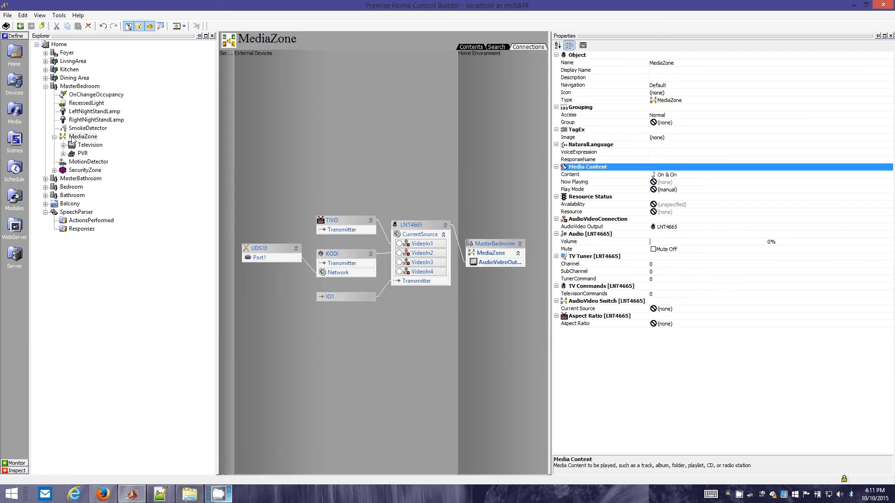
pyautogui.click(692, 176)
pyautogui.click(684, 183)
pyautogui.click(684, 189)
pyautogui.click(684, 183)
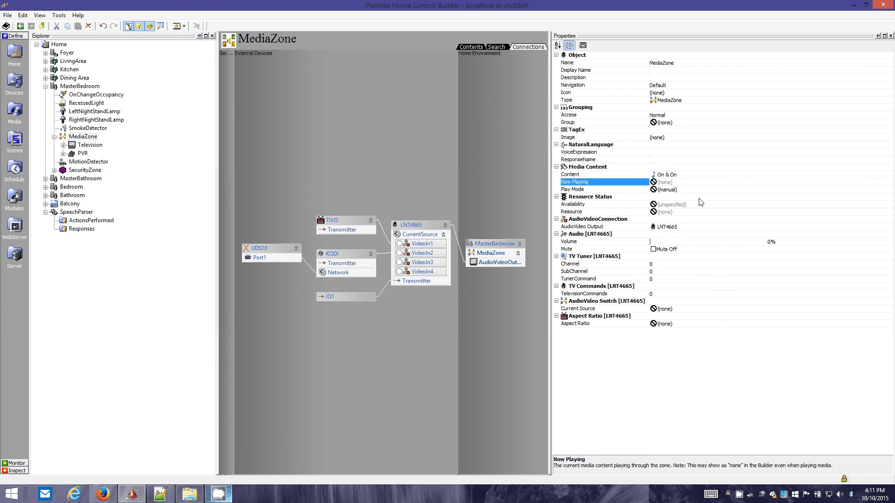
pyautogui.click(665, 167)
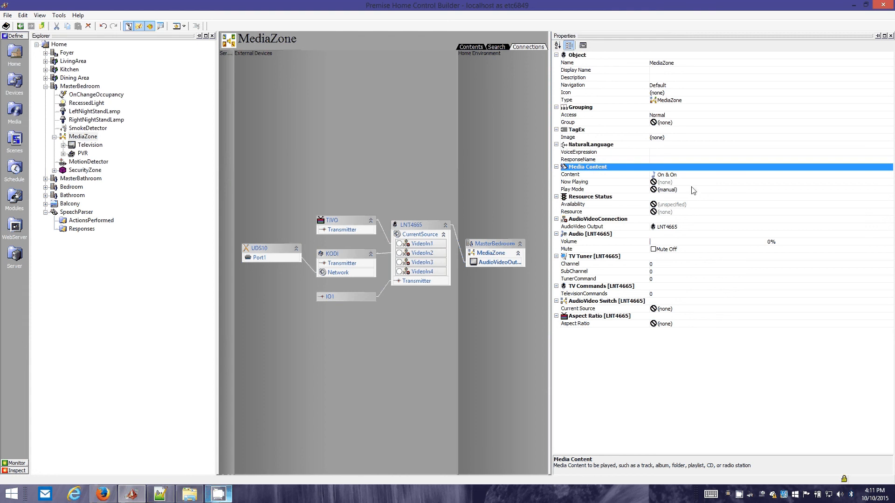
# Return to SpeechParser and highlight the word song in its TestCommand
pyautogui.click(74, 136)
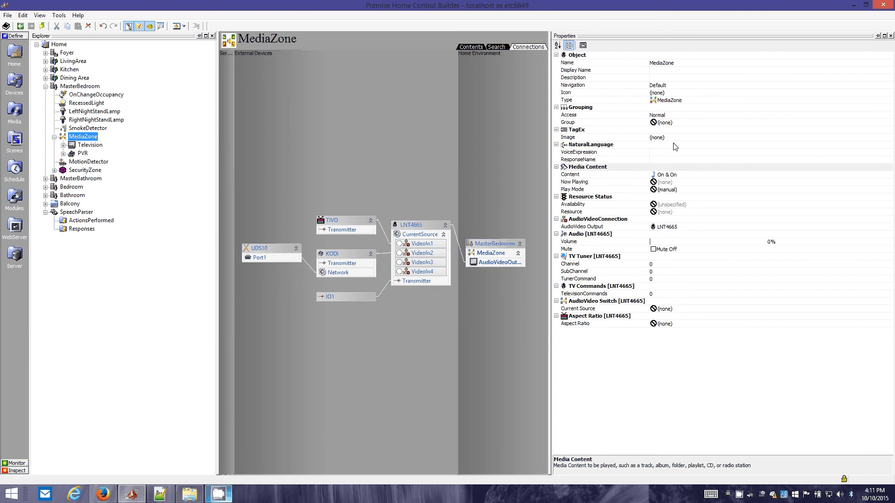
pyautogui.click(76, 212)
pyautogui.click(670, 117)
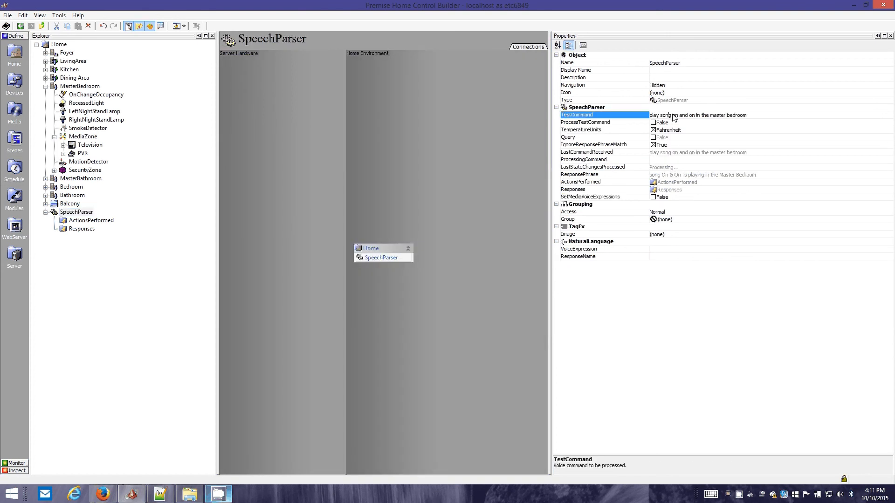
pyautogui.click(670, 117)
pyautogui.doubleClick(670, 117)
# Examine the DefaultSearch and UserDefinableSearch of the Baduizm album under KODI_Music in the Media section, then collapse the provider
pyautogui.click(14, 109)
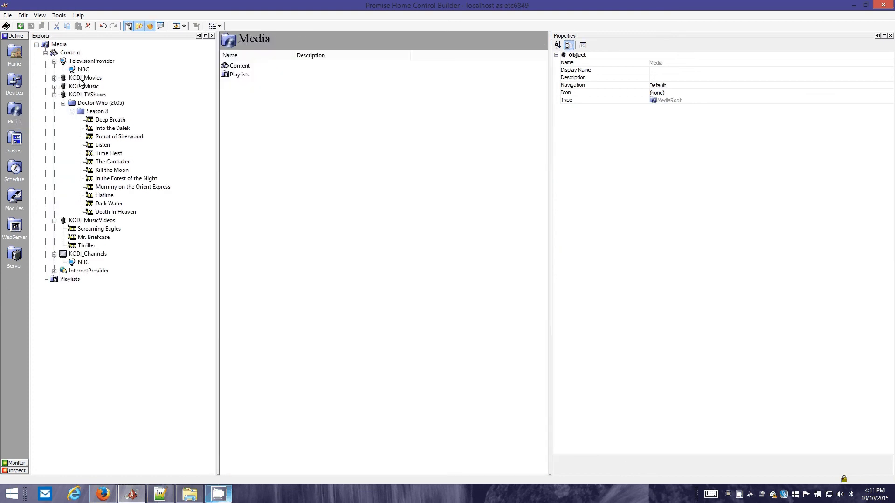
pyautogui.doubleClick(84, 87)
pyautogui.click(89, 95)
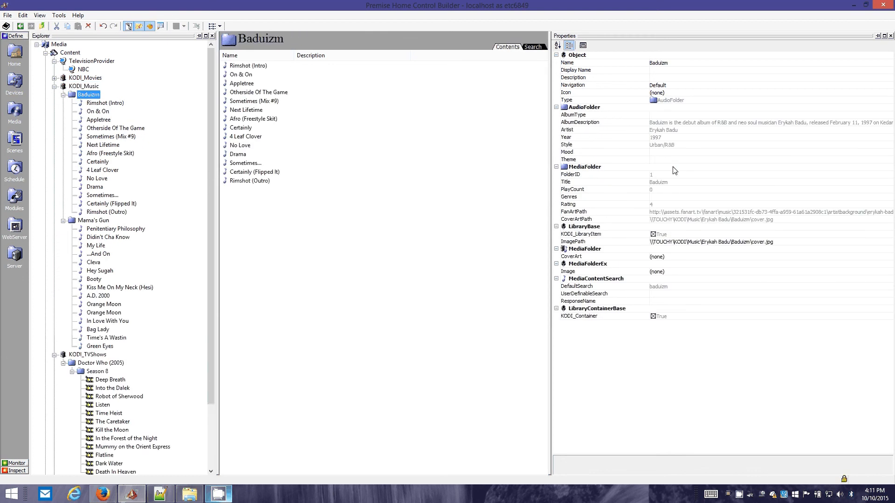
pyautogui.click(674, 287)
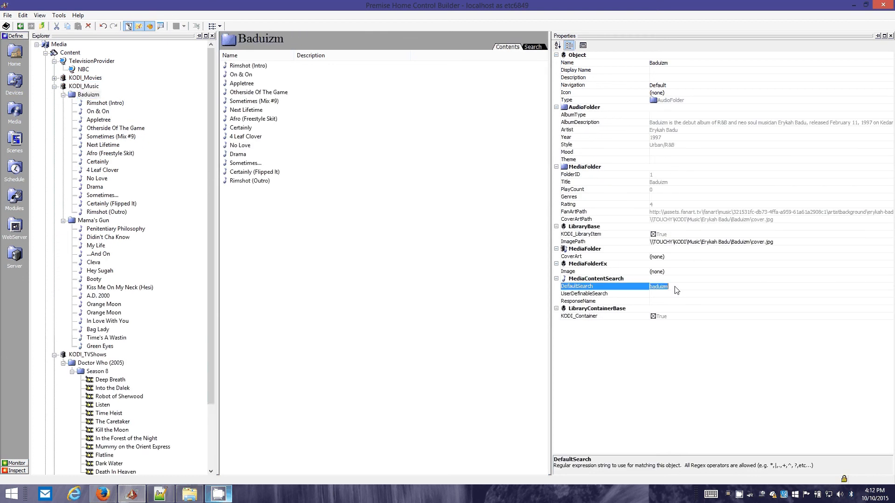
pyautogui.moveTo(677, 286); pyautogui.dragTo(619, 286)
pyautogui.click(660, 295)
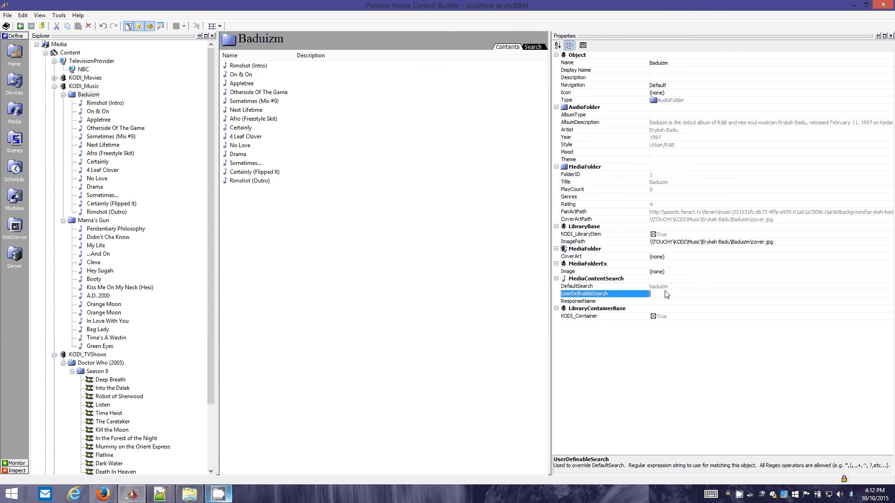
pyautogui.click(652, 294)
pyautogui.click(55, 86)
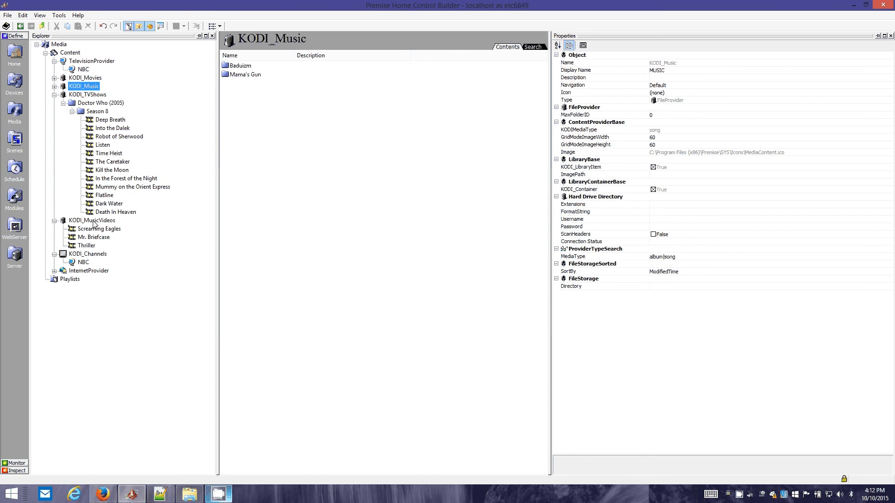
# Examine the DefaultSearch and UserDefinableSearch of the NBC channel under KODI_Channels, and the properties of KODI_Channels itself
pyautogui.click(89, 256)
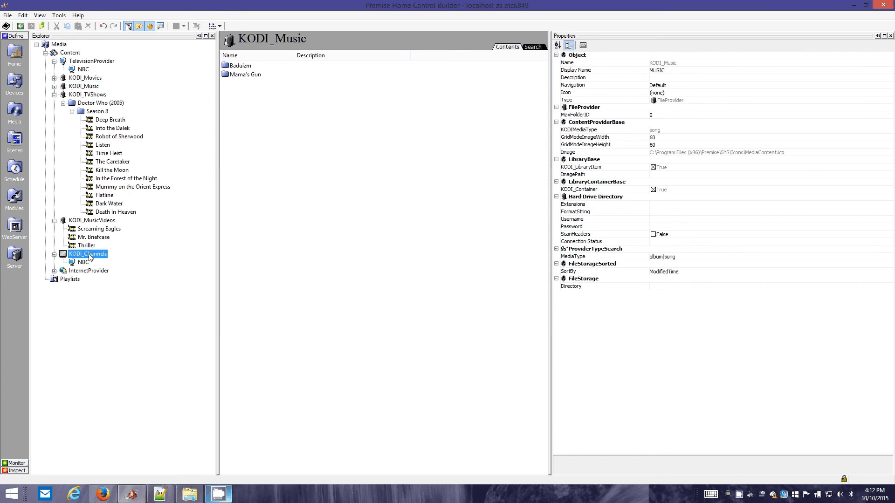
pyautogui.click(85, 262)
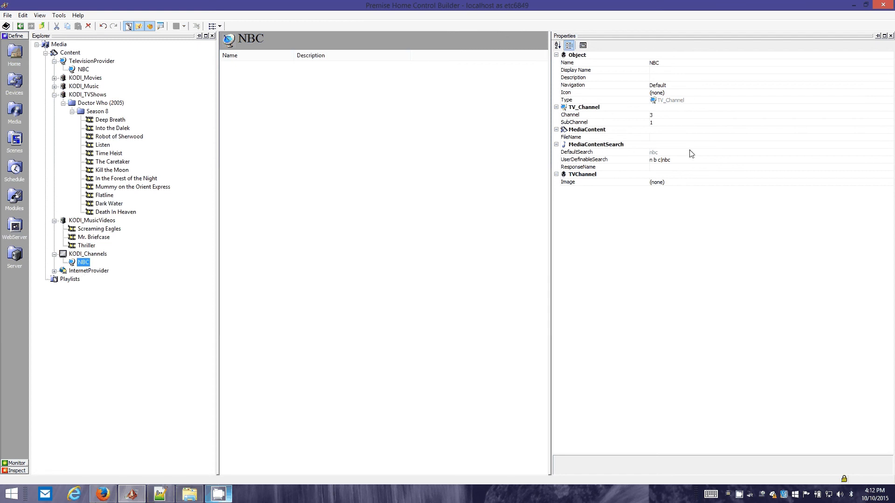
pyautogui.click(635, 145)
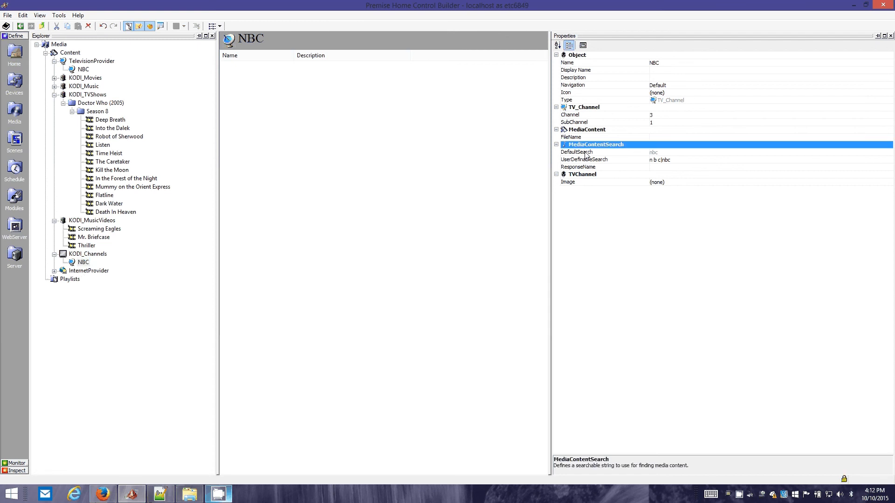
pyautogui.click(585, 153)
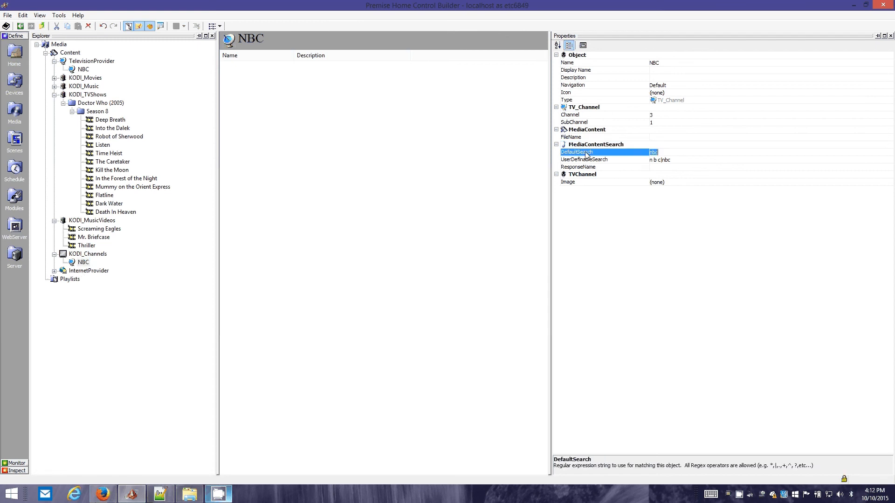
pyautogui.click(658, 147)
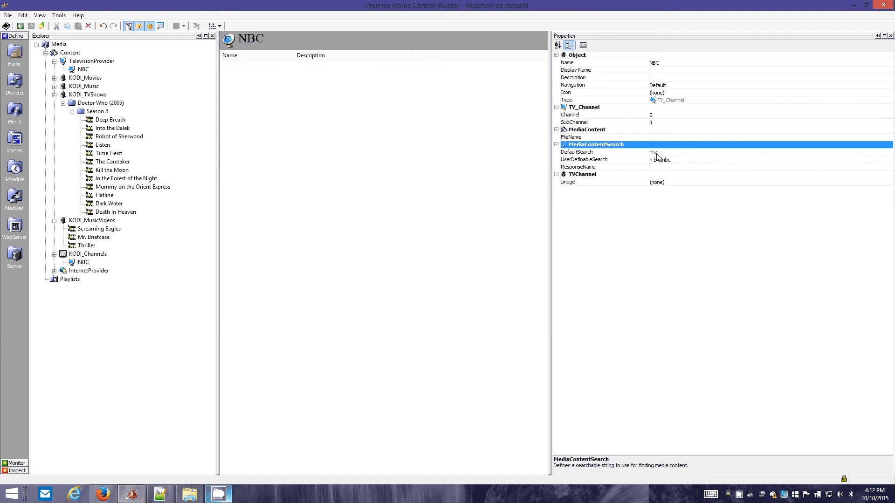
pyautogui.click(656, 161)
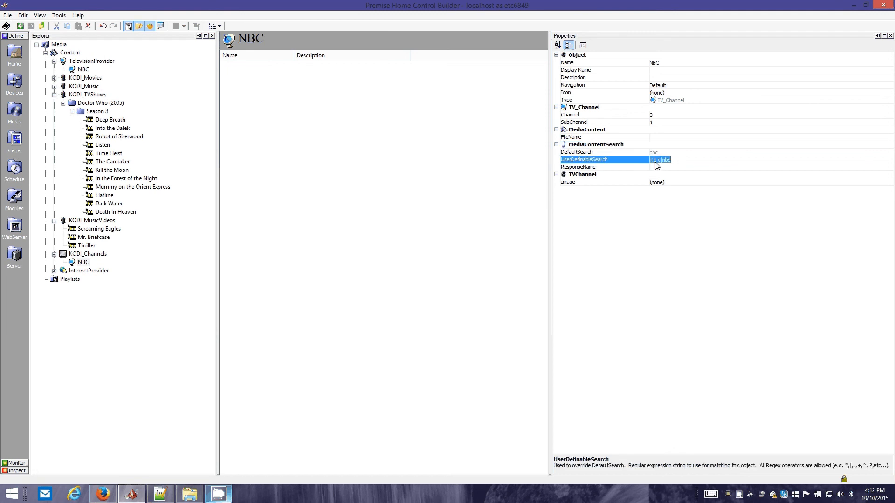
pyautogui.click(677, 163)
pyautogui.moveTo(674, 160); pyautogui.dragTo(634, 157)
pyautogui.click(648, 145)
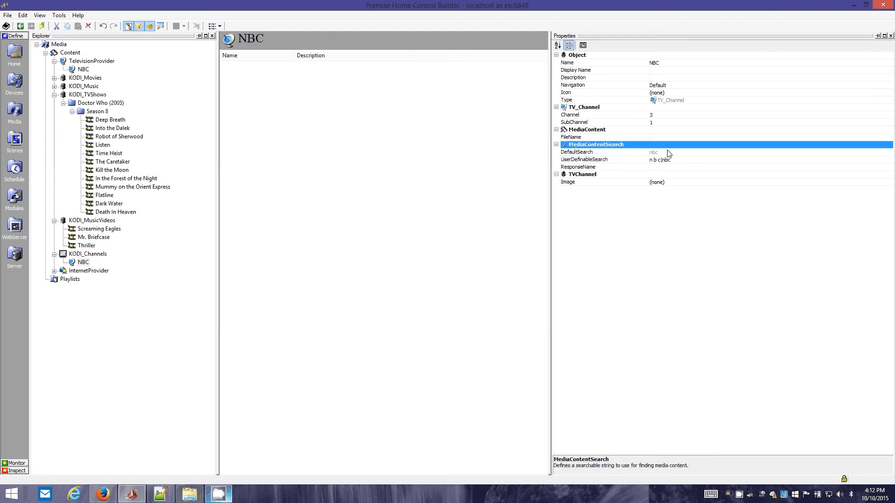
pyautogui.click(100, 254)
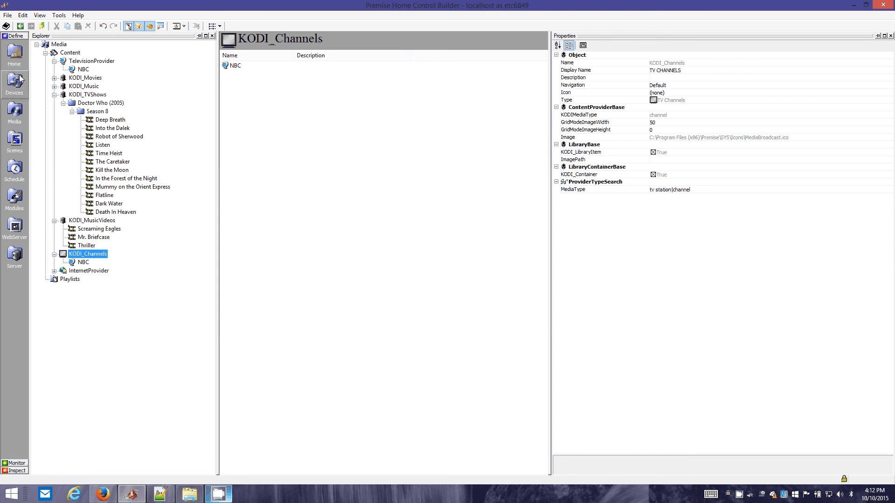
# Review the master bedroom's MediaZone in the Home section, then expand LivingArea and its LivingArea MediaZone to inspect that zone
pyautogui.click(14, 52)
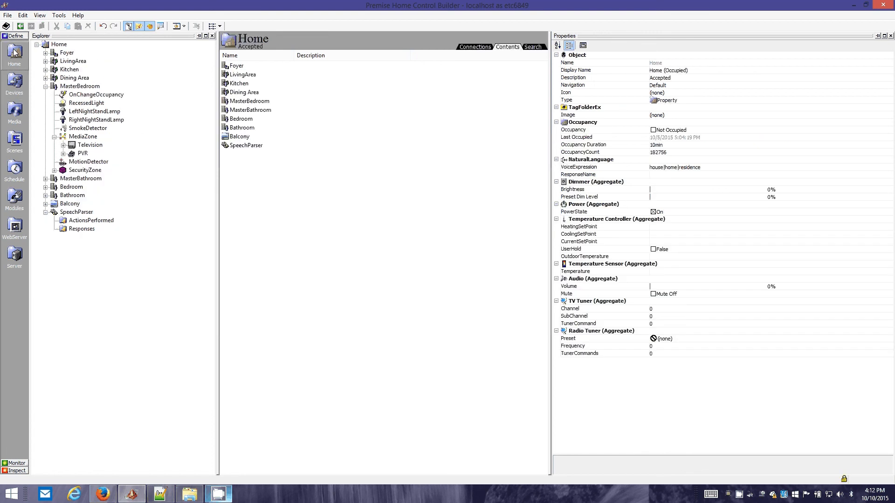
pyautogui.click(78, 87)
pyautogui.click(75, 132)
pyautogui.click(76, 136)
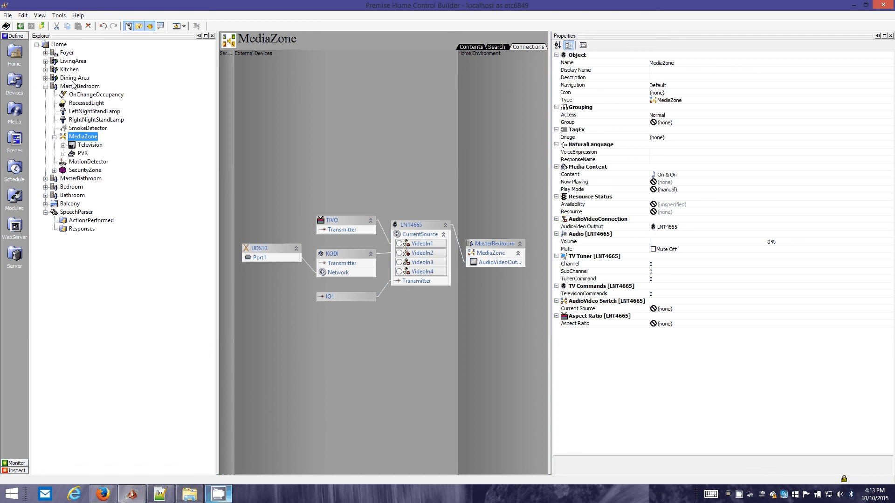
pyautogui.click(46, 61)
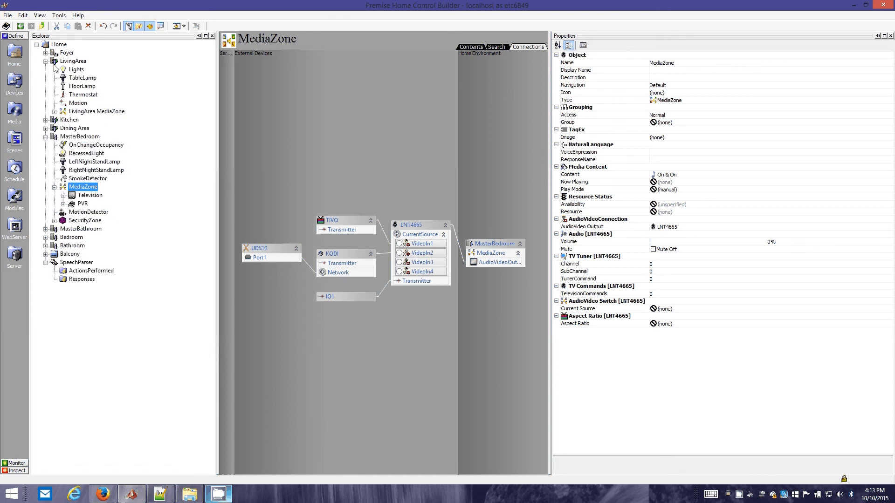
pyautogui.doubleClick(84, 112)
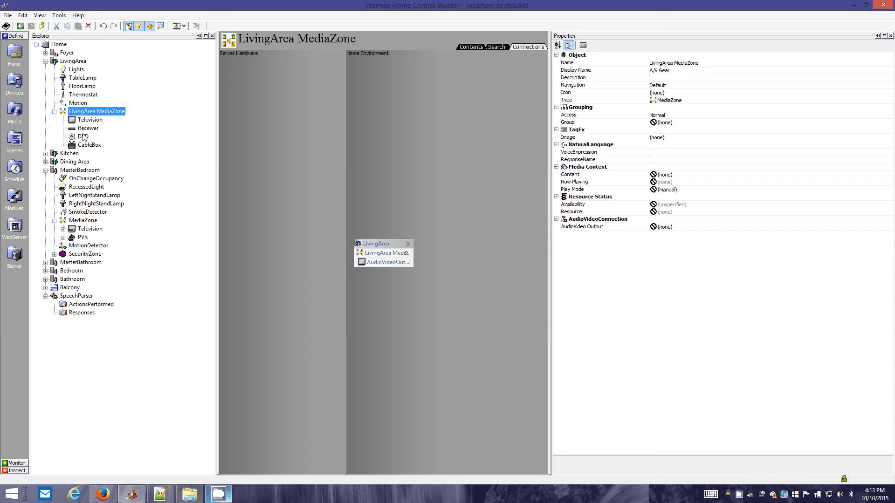
# Review the properties of the master bedroom's MediaZone and of SpeechParser in the Home section
pyautogui.click(83, 220)
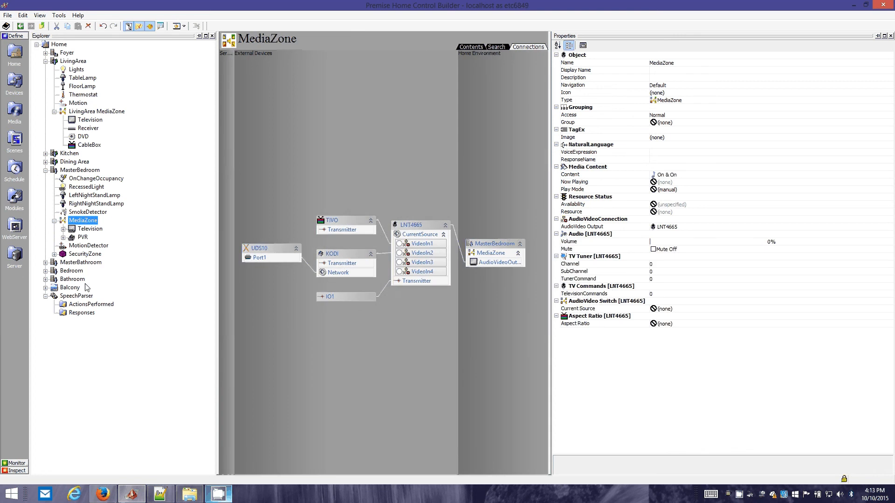
pyautogui.click(80, 296)
pyautogui.click(21, 207)
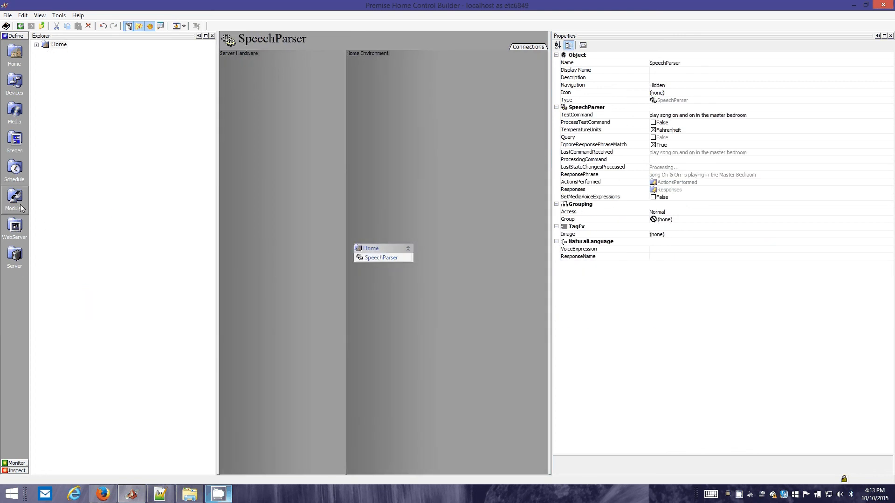
# Inspect the KODI device under CustomDevices in the Devices section and list the options of its TransportCommand property
pyautogui.click(14, 83)
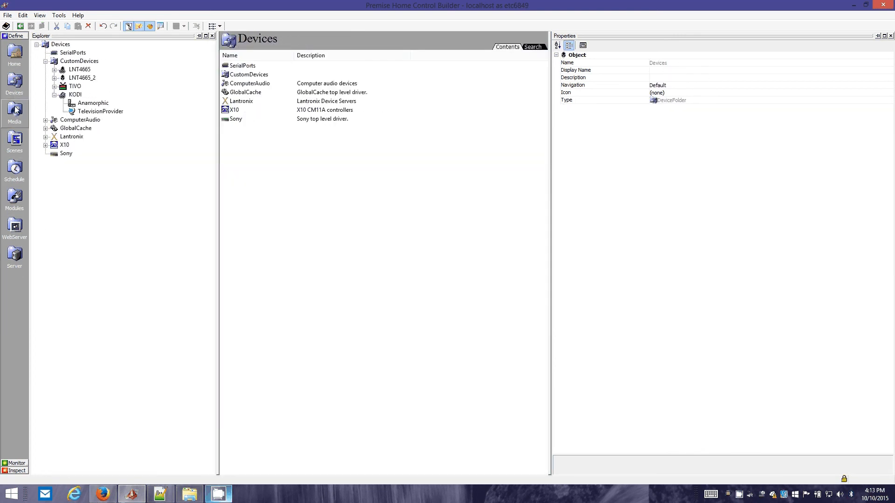
pyautogui.click(15, 110)
pyautogui.click(14, 83)
pyautogui.click(75, 94)
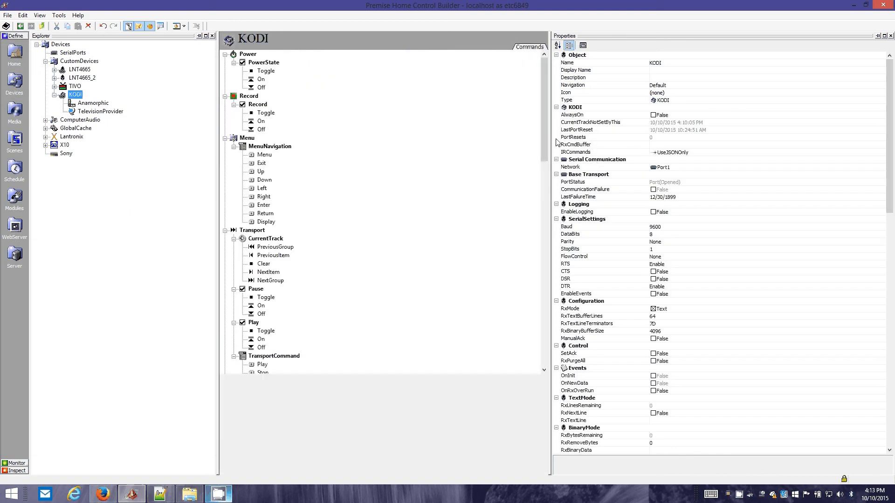
pyautogui.moveTo(550, 142); pyautogui.dragTo(590, 142)
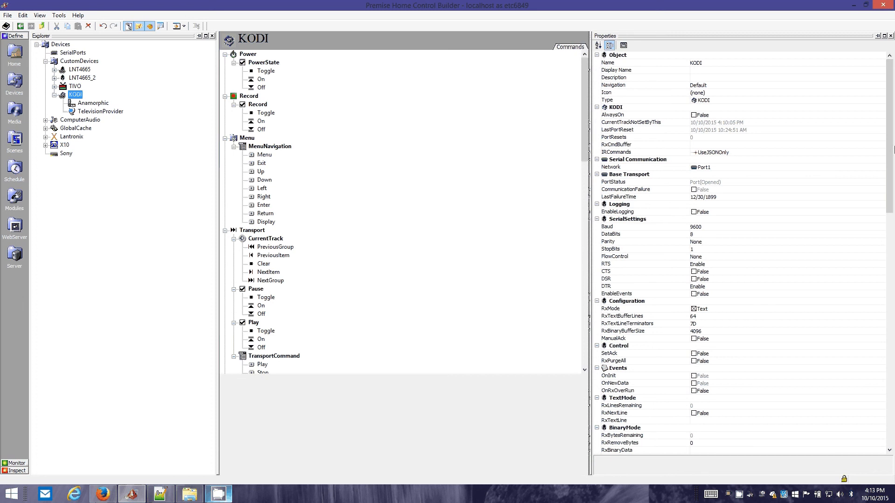
pyautogui.moveTo(894, 149); pyautogui.dragTo(893, 286)
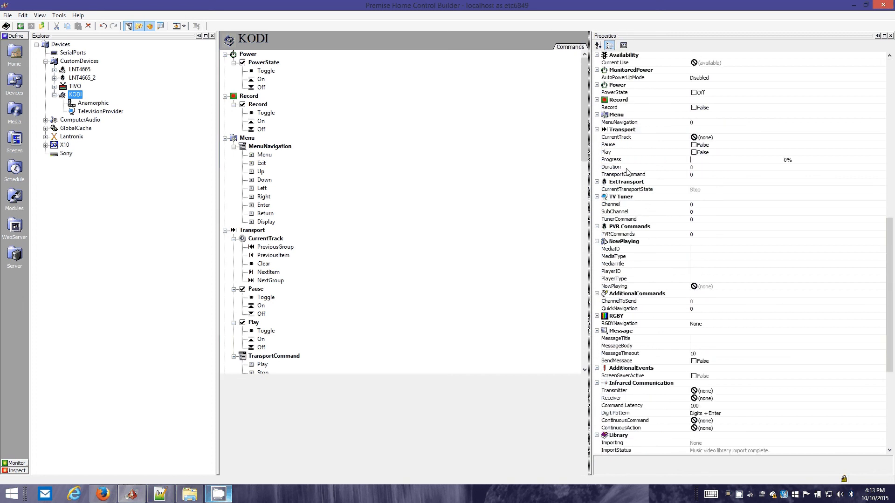
pyautogui.click(641, 175)
pyautogui.click(881, 175)
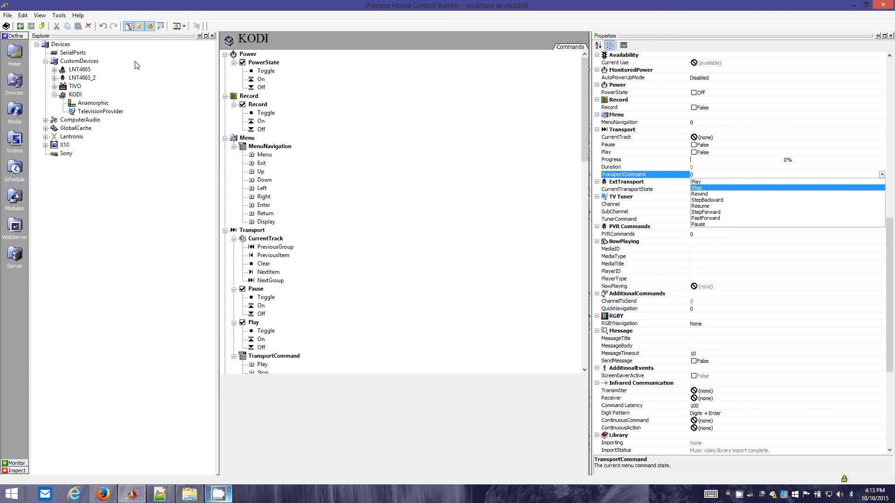
# Open the SpeechParser module's ProcessCmd_NaturalLanguage script and read its play media command check and voice word replacements
pyautogui.click(14, 199)
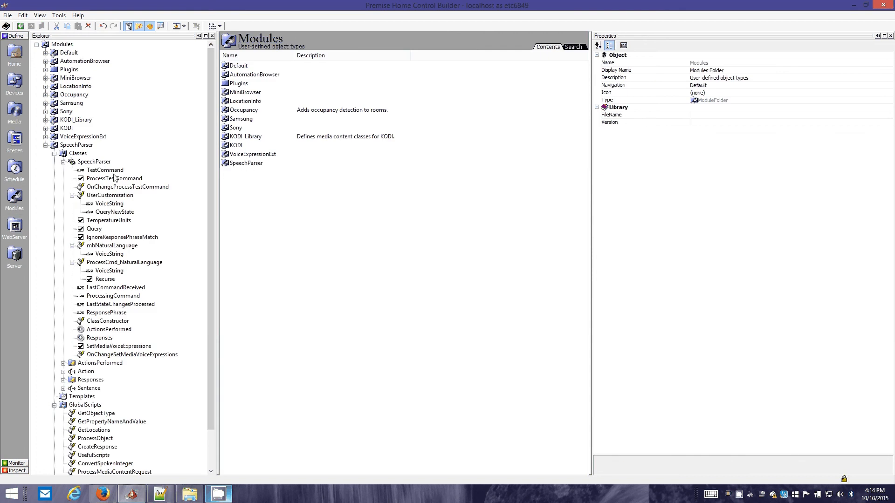
pyautogui.click(100, 247)
pyautogui.click(112, 263)
pyautogui.click(438, 198)
pyautogui.scroll(-11, 438, 198)
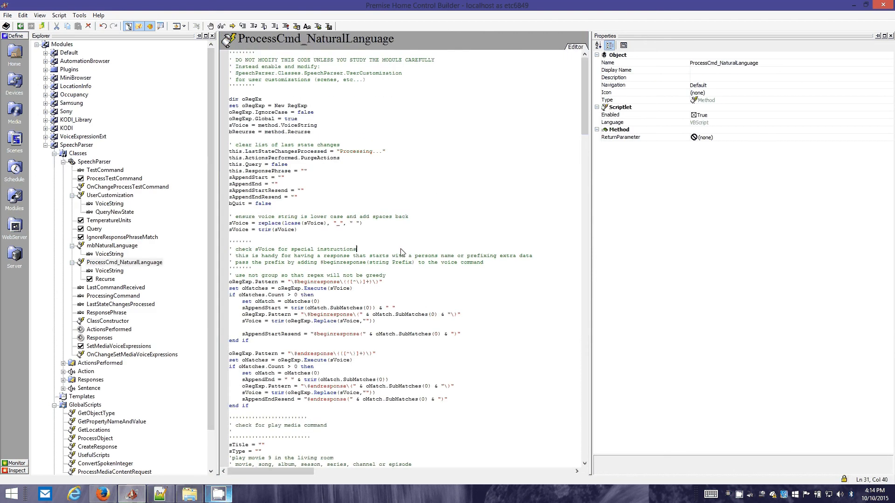
pyautogui.scroll(-20, 459, 269)
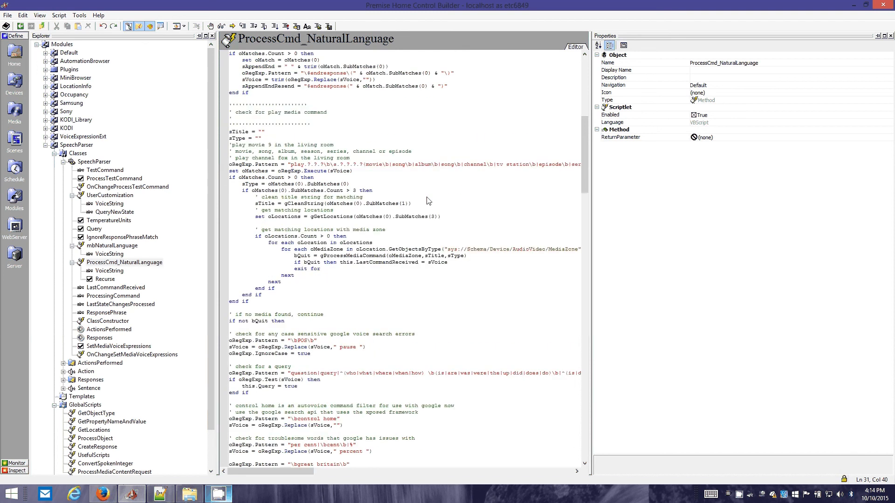
pyautogui.scroll(-20, 440, 253)
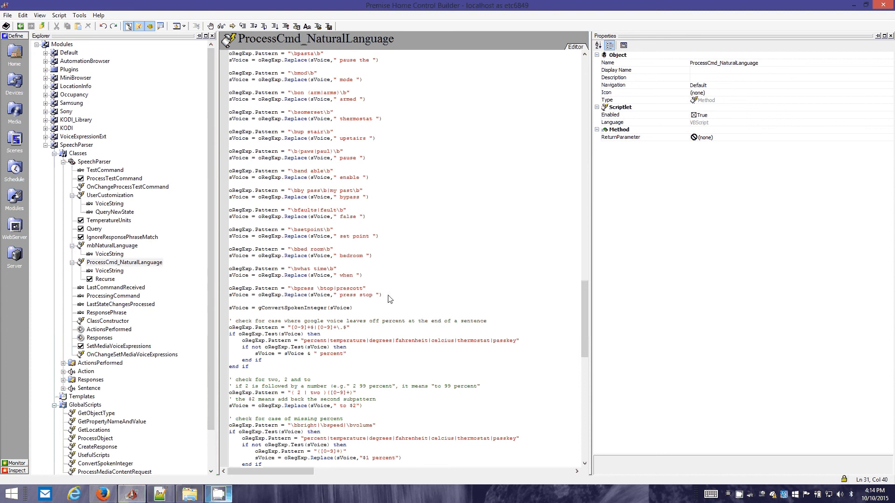
# Highlight the enable replacement in the script and the "and able" phrase in its search pattern
pyautogui.moveTo(388, 296); pyautogui.dragTo(451, 173)
pyautogui.scroll(2, 451, 173)
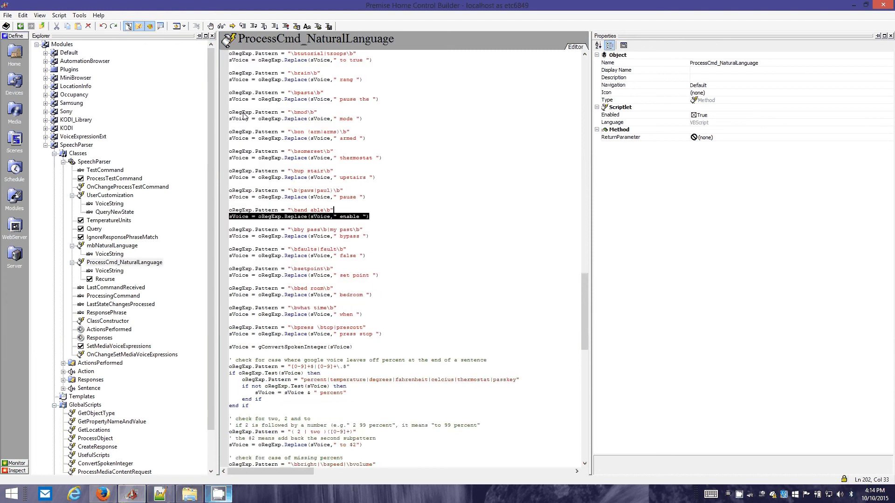
pyautogui.scroll(-4, 287, 192)
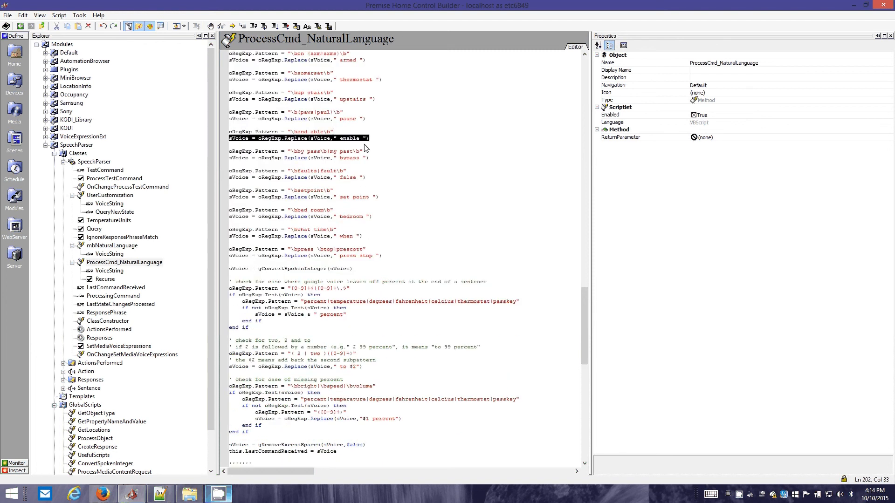
pyautogui.click(353, 142)
pyautogui.doubleClick(353, 141)
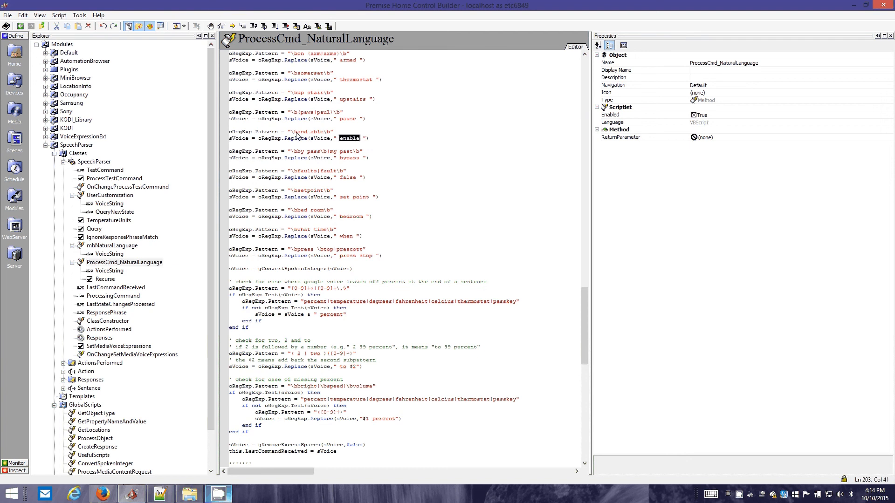
pyautogui.moveTo(296, 132); pyautogui.dragTo(323, 133)
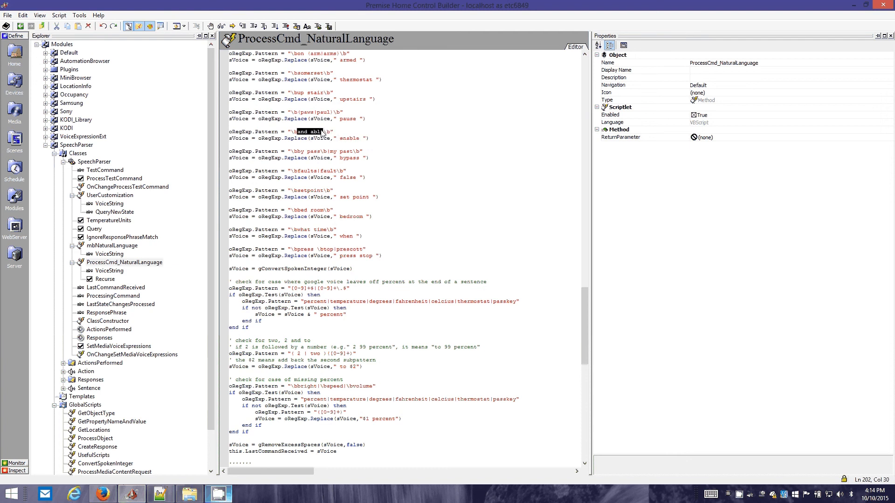
pyautogui.doubleClick(323, 133)
pyautogui.click(287, 132)
# Read the rest of ProcessCmd_NaturalLanguage, from the percent handling through object processing to the UserCustomization call at its end
pyautogui.scroll(-2, 359, 279)
pyautogui.scroll(-2, 320, 184)
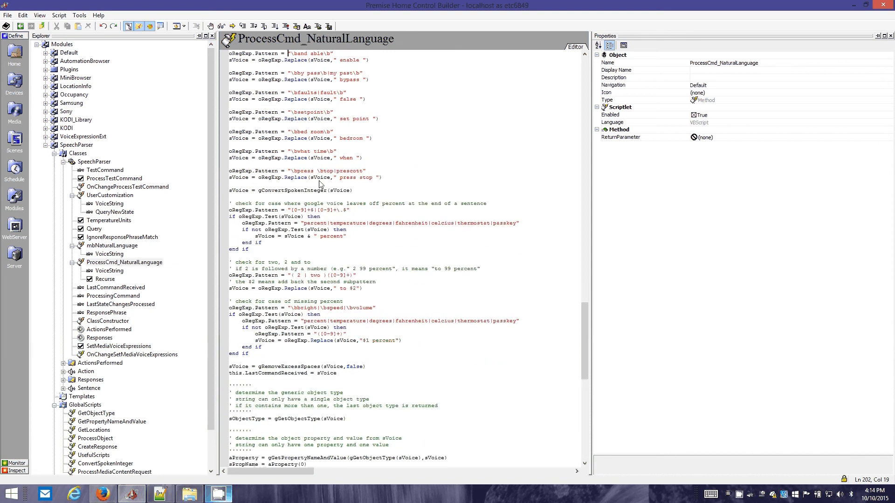
pyautogui.scroll(-17, 320, 184)
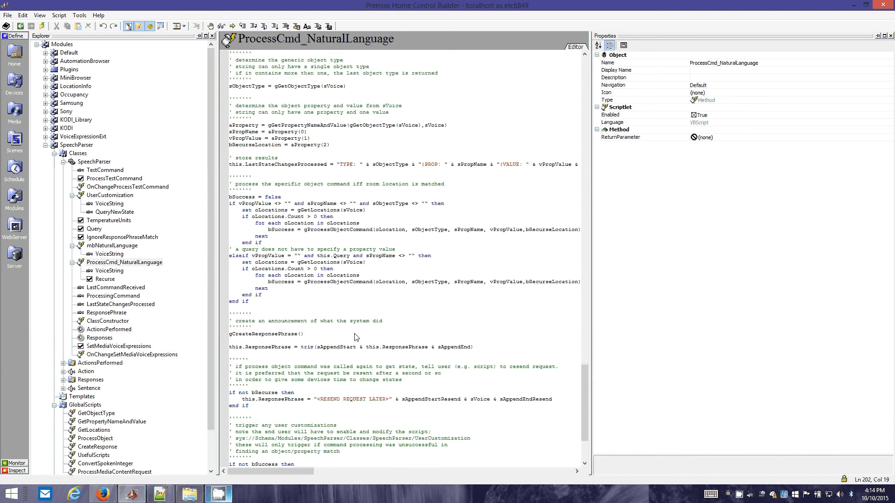
pyautogui.scroll(-4, 337, 285)
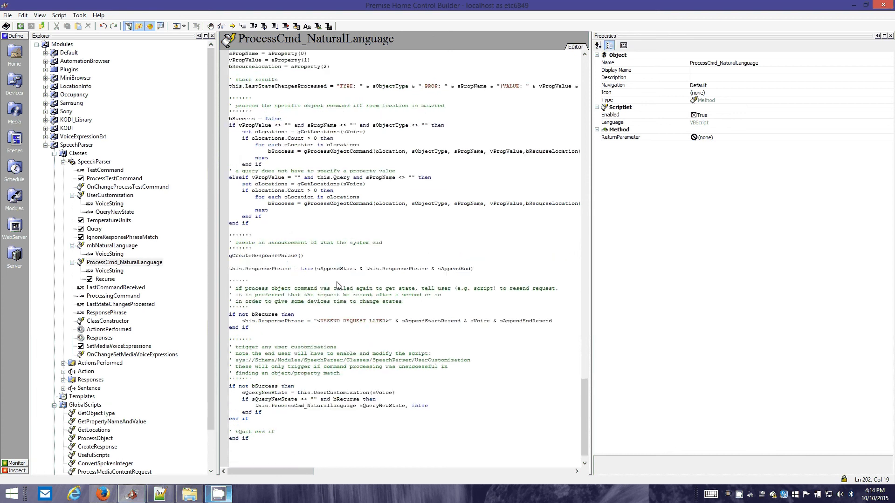
# Return to SpeechParser in the Home section and try to highlight master bedroom in its TestCommand
pyautogui.click(14, 55)
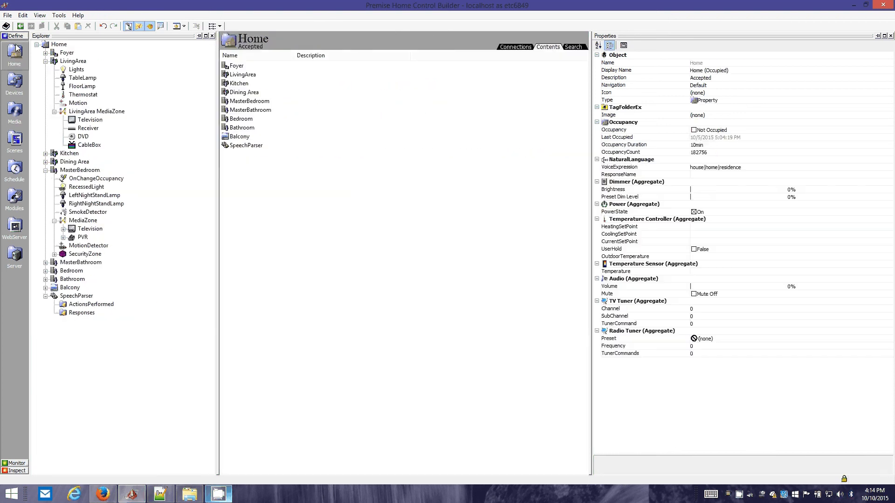
pyautogui.click(76, 296)
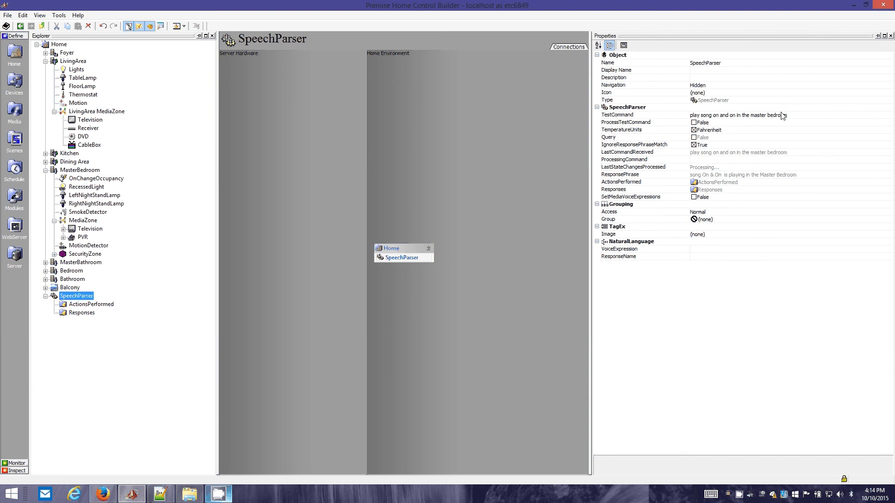
pyautogui.click(752, 116)
pyautogui.click(752, 116)
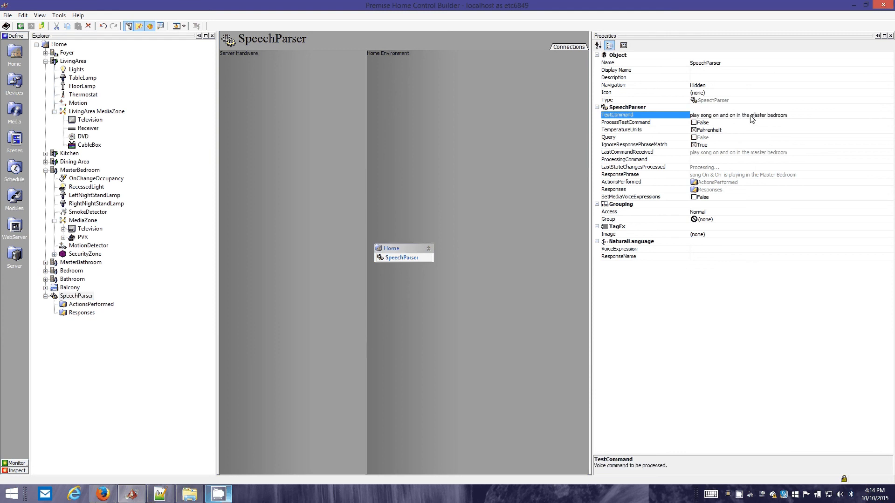
pyautogui.moveTo(750, 116); pyautogui.dragTo(813, 118)
pyautogui.click(788, 110)
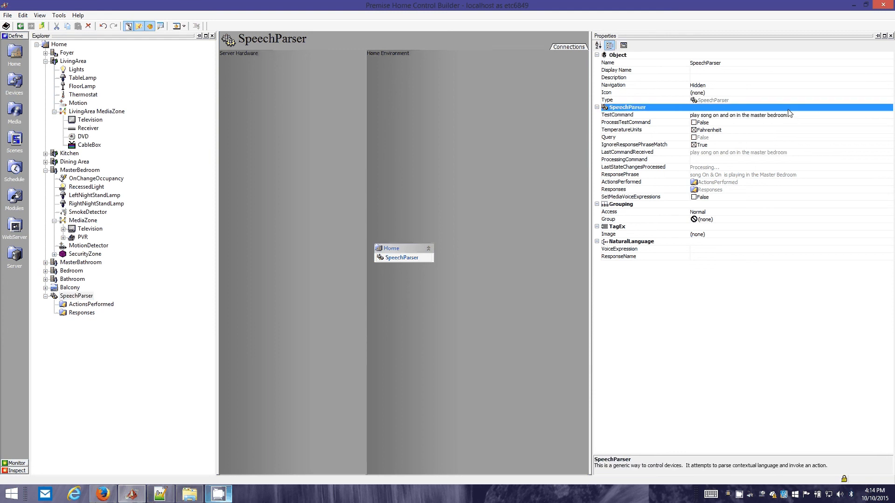
pyautogui.click(788, 117)
pyautogui.click(788, 117)
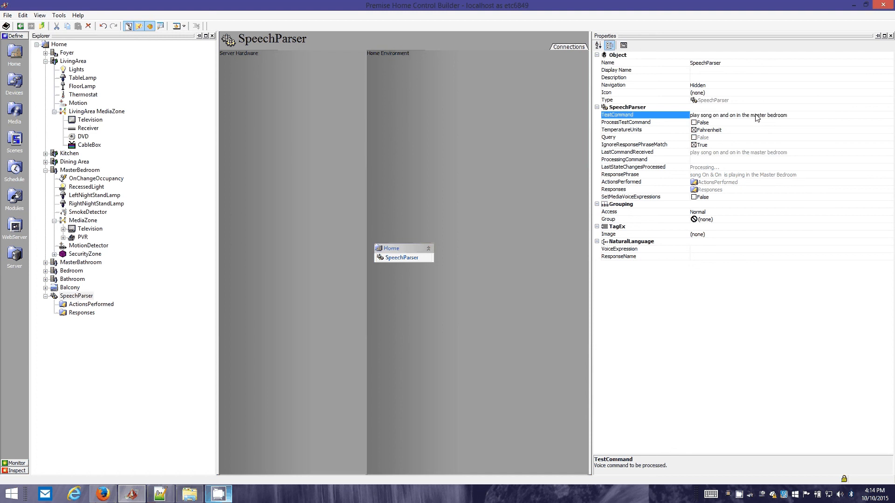
pyautogui.moveTo(787, 116); pyautogui.dragTo(751, 117)
pyautogui.click(752, 116)
# Select VideoIn2 as the LNT4665 current source in the master bedroom's MediaZone, then review the room's and zone's properties
pyautogui.click(84, 221)
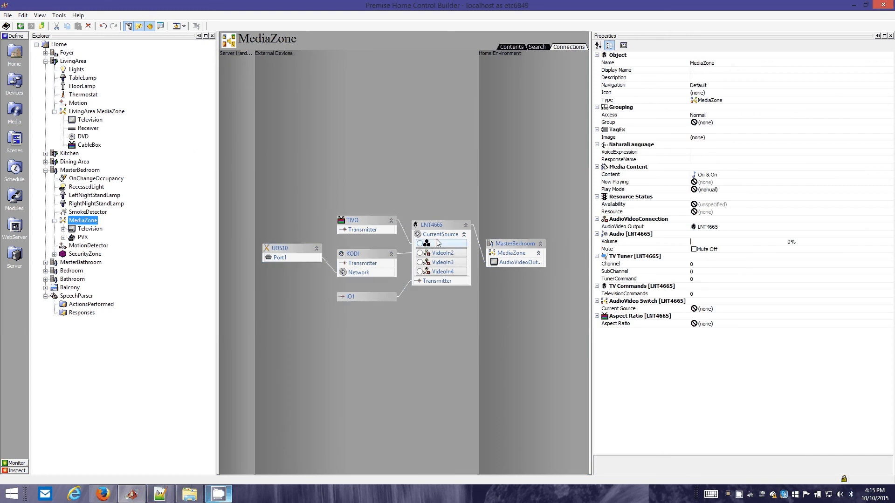
pyautogui.click(420, 254)
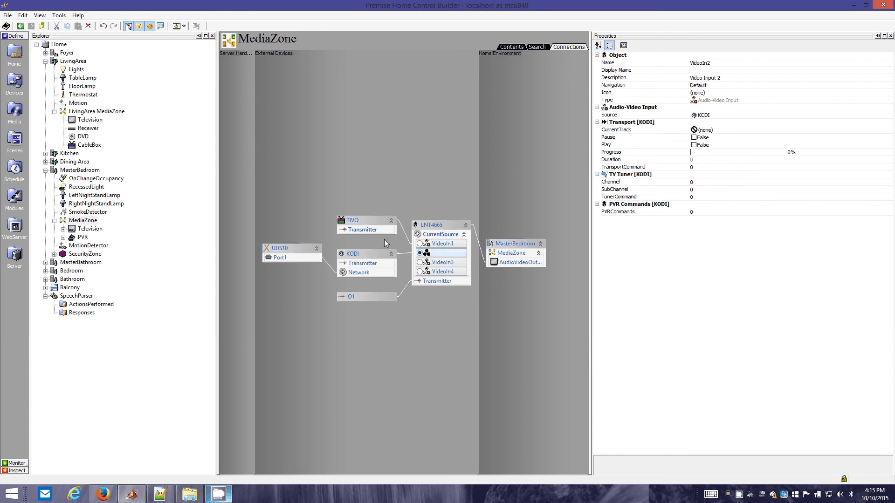
pyautogui.click(80, 171)
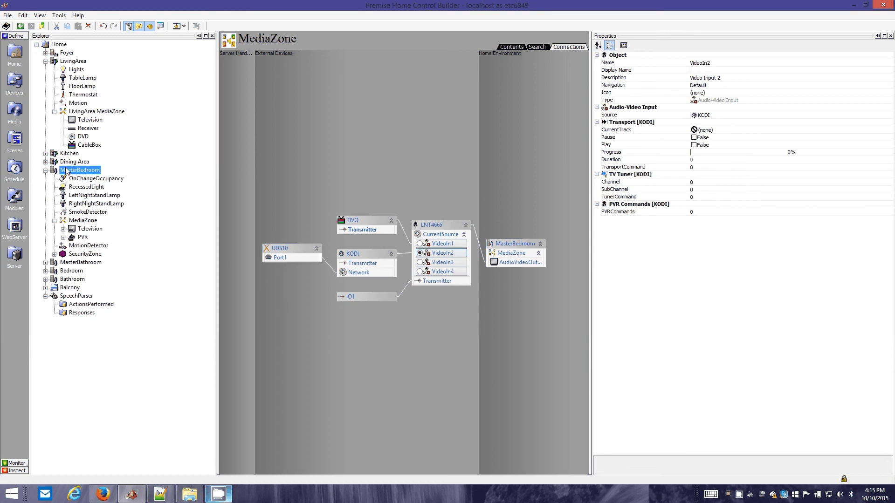
pyautogui.click(83, 220)
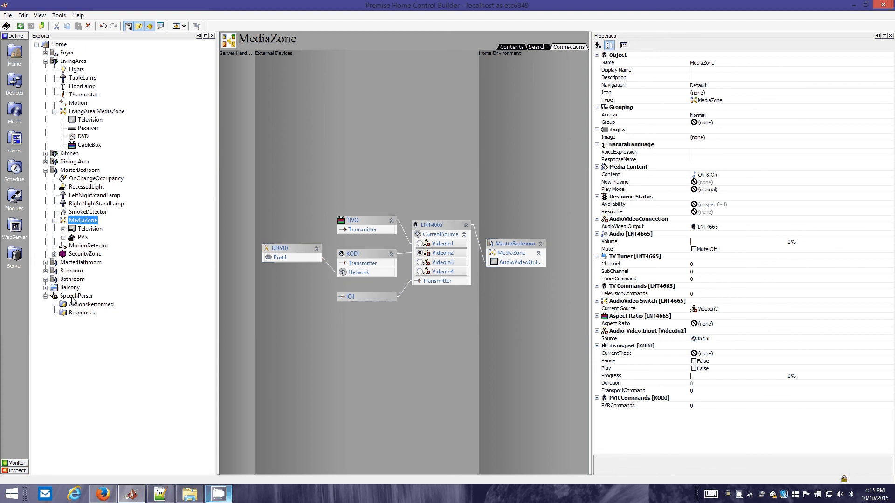
# Examine the Display Name and BoundObject of the PVR in the master bedroom's MediaZone, and expand the PVR
pyautogui.click(80, 238)
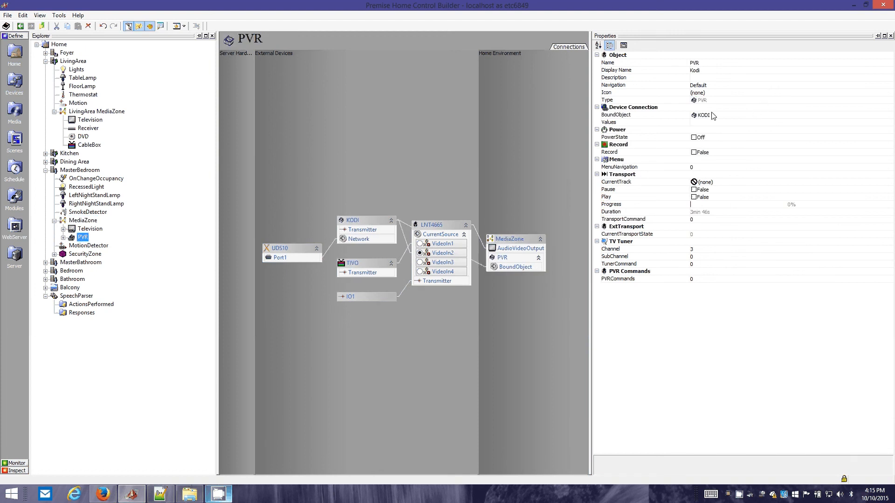
pyautogui.click(704, 70)
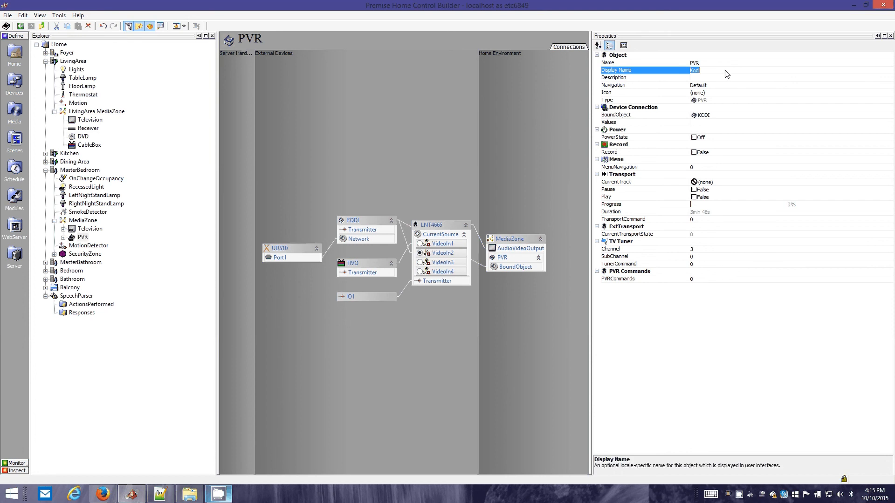
pyautogui.click(681, 71)
pyautogui.doubleClick(86, 238)
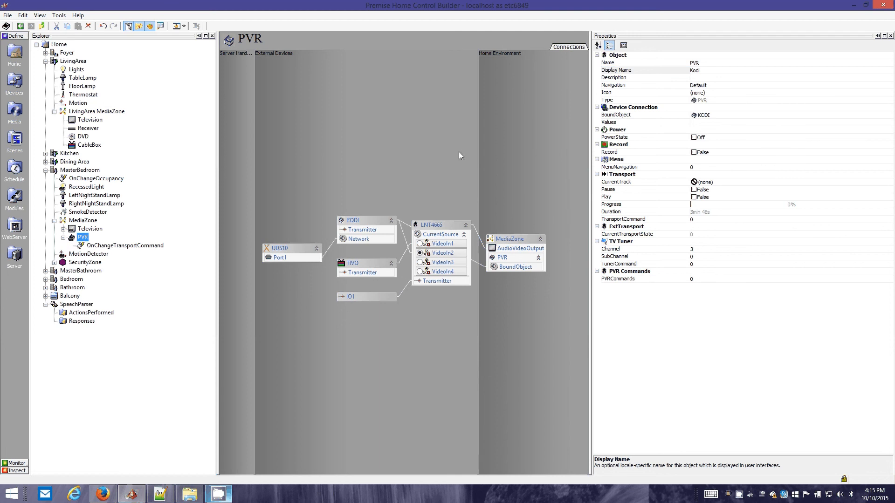
pyautogui.click(757, 116)
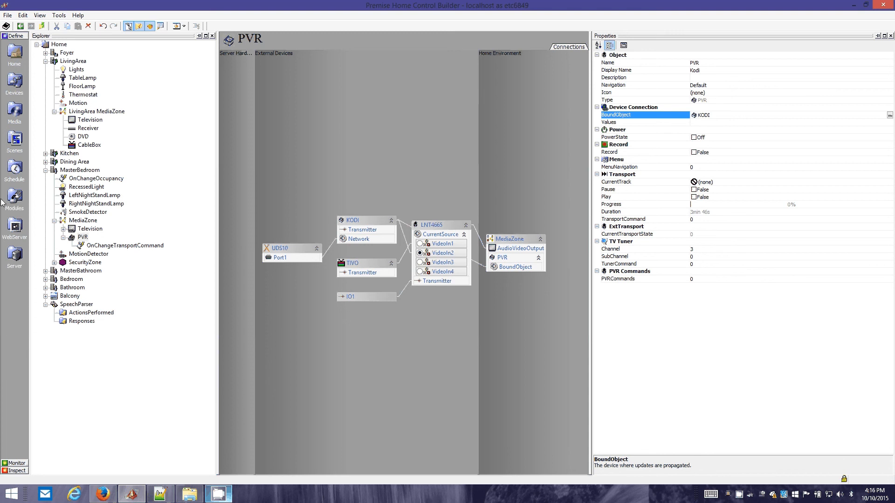
# Examine TelevisionProvider's MediaType and its NBC channel in the Media section, then collapse KODI_TVShows and KODI_MusicVideos
pyautogui.click(14, 112)
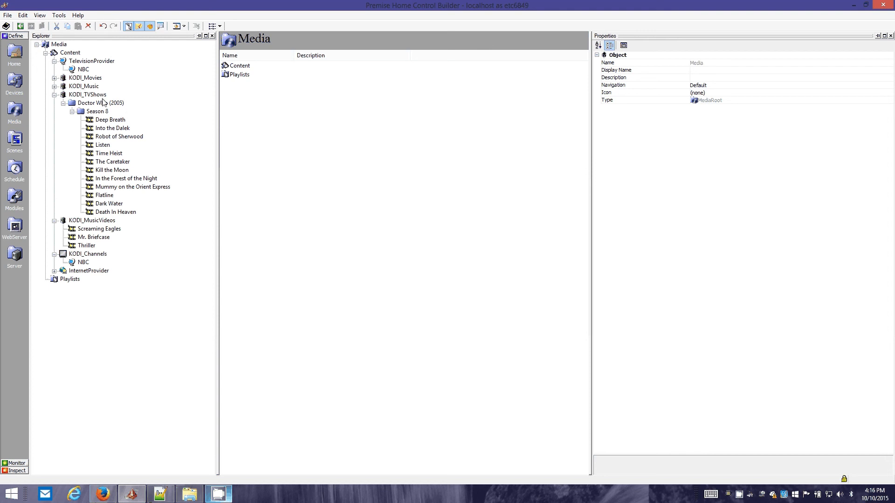
pyautogui.click(90, 77)
pyautogui.click(91, 62)
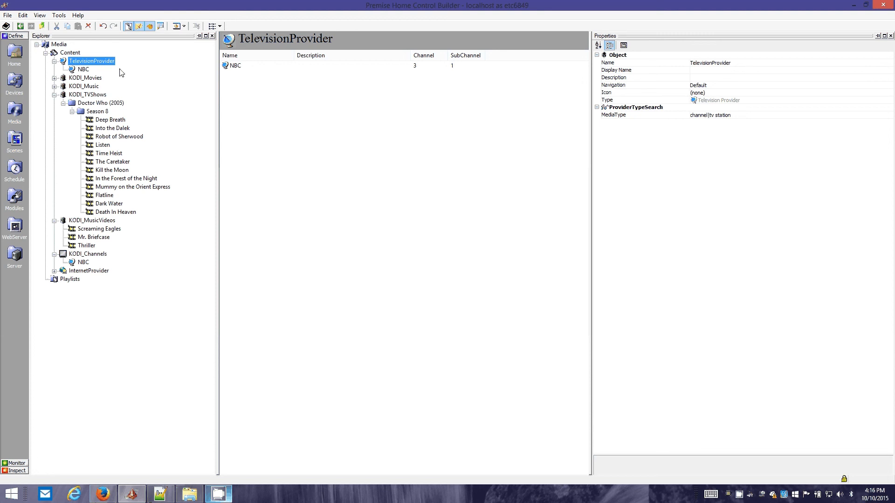
pyautogui.click(681, 116)
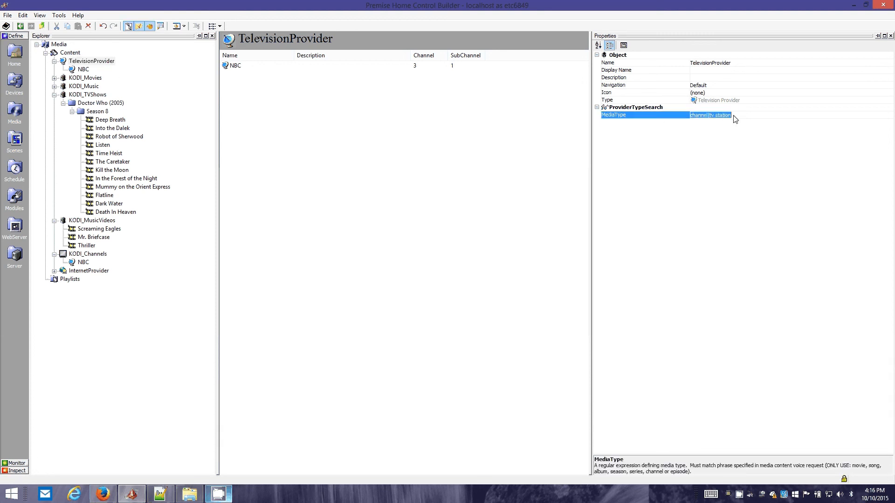
pyautogui.click(708, 109)
pyautogui.click(80, 71)
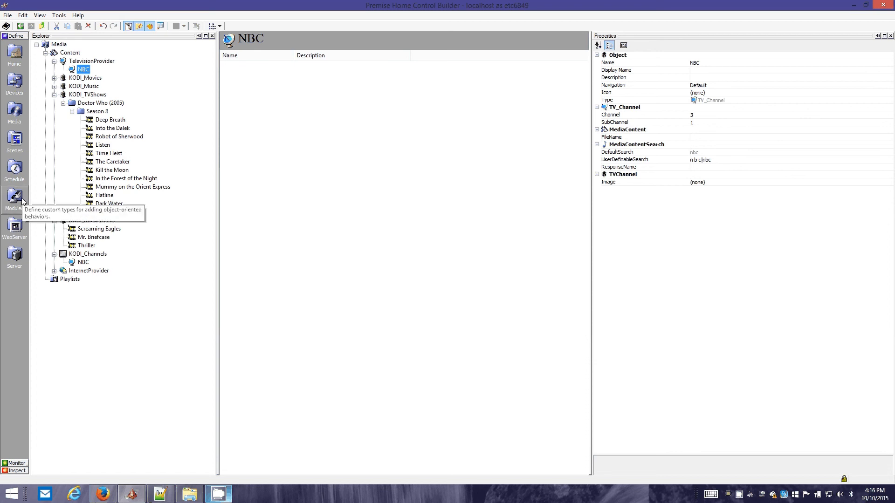
pyautogui.click(54, 95)
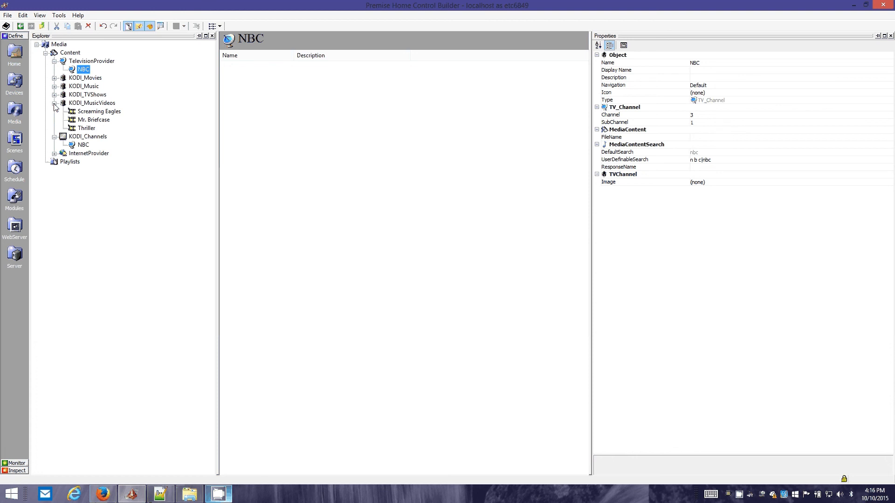
pyautogui.click(54, 103)
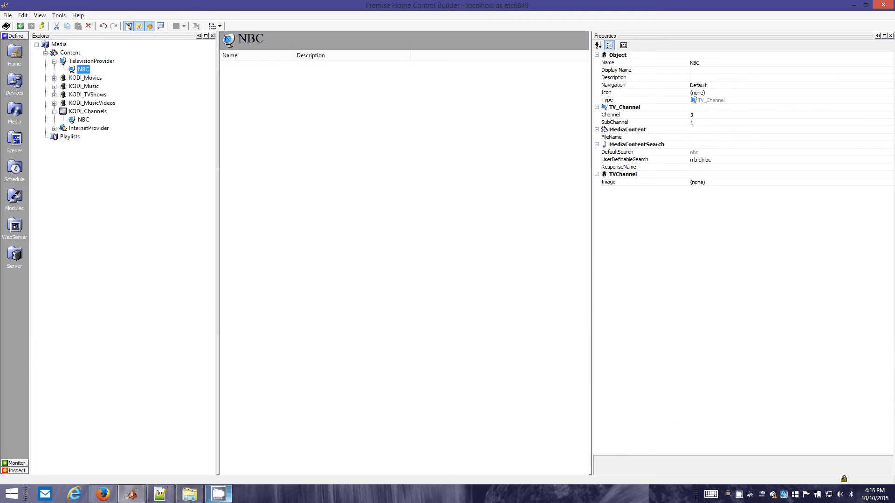
pyautogui.rightClick(738, 495)
pyautogui.click(759, 475)
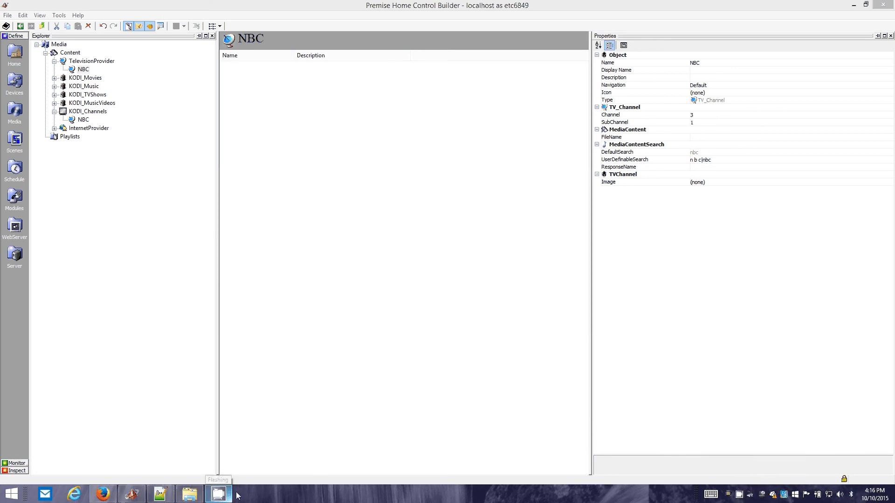
pyautogui.click(738, 496)
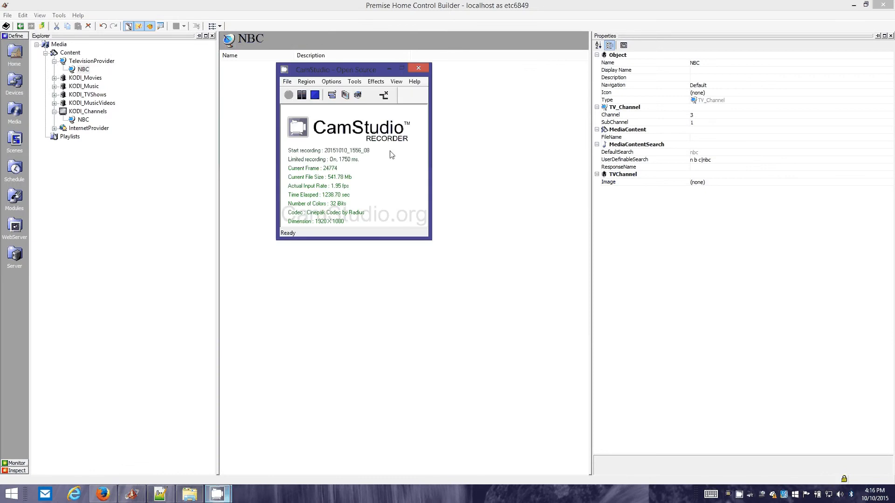